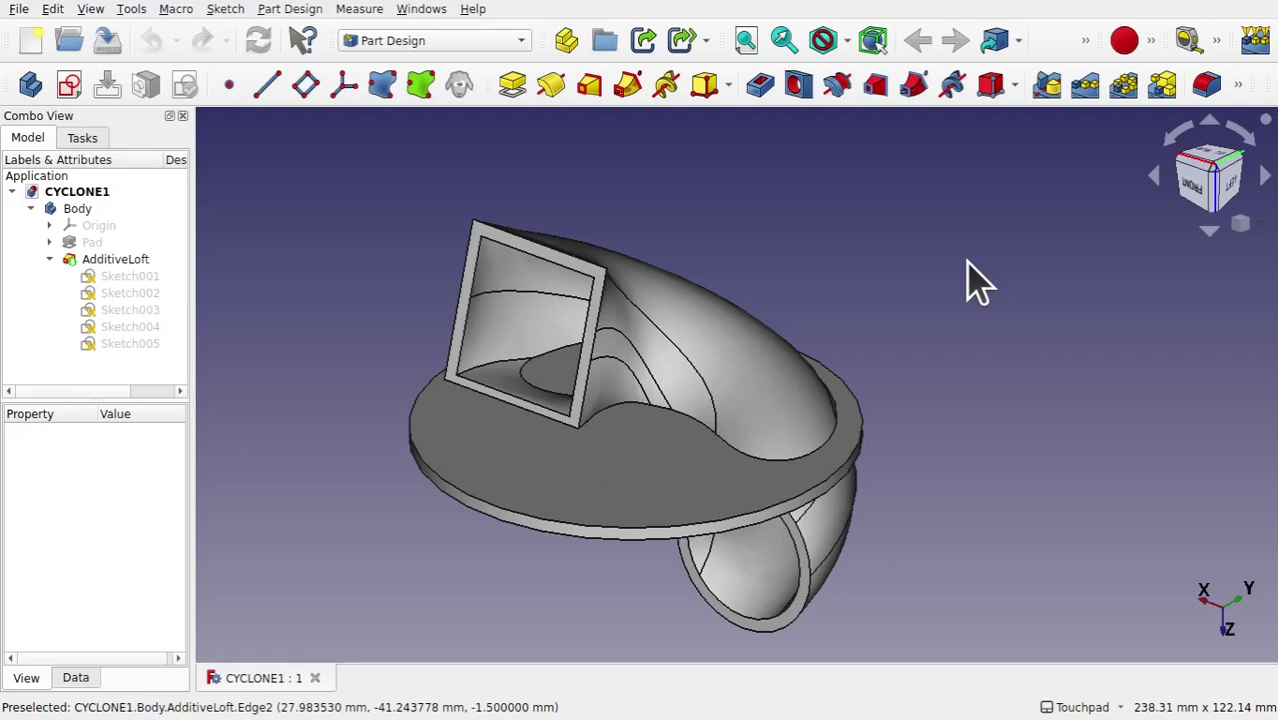
Examine the lofted duct where it passes through the circular plate, including its square and round openings on both sides.
alt+drag(968, 268, 1015, 255)
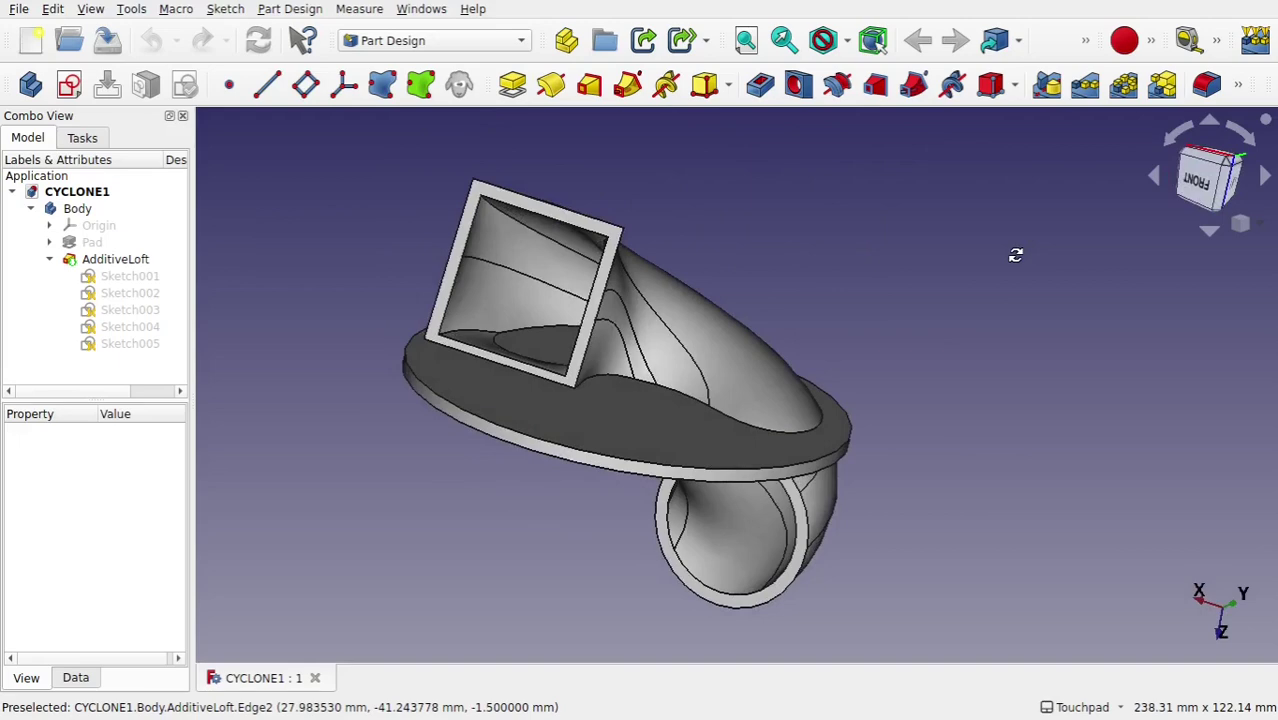
alt+drag(1015, 255, 941, 306)
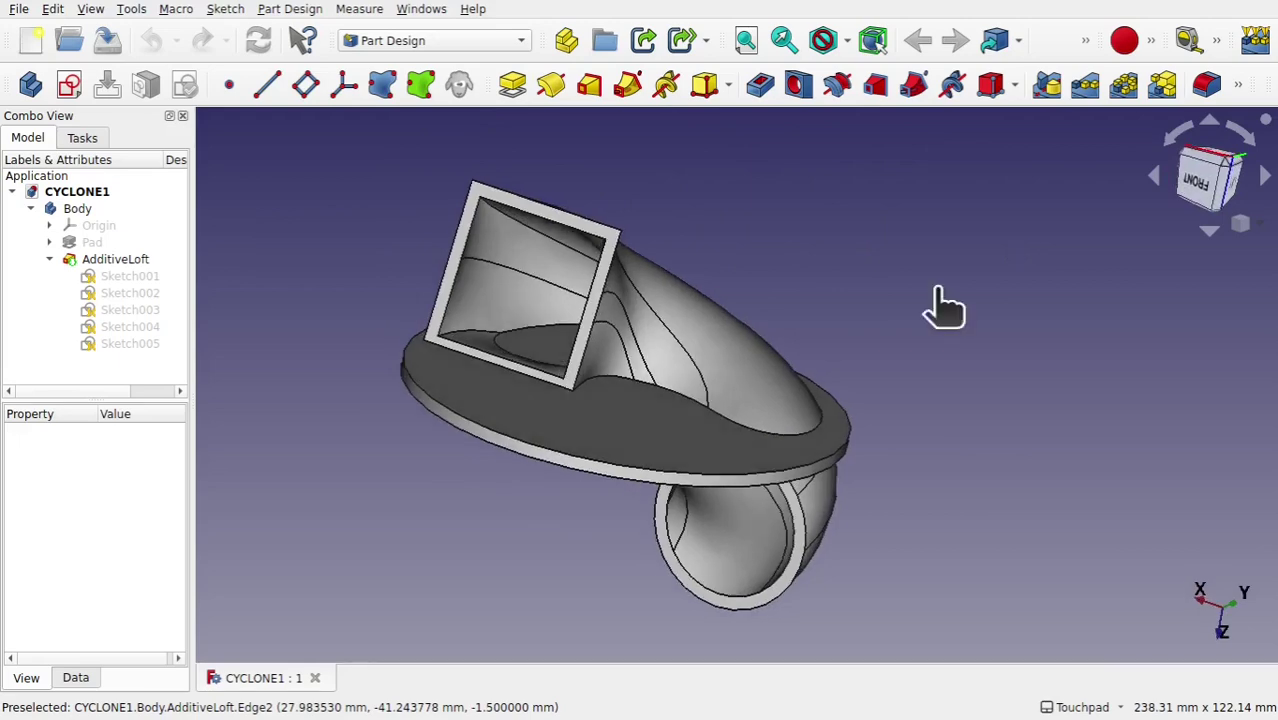
alt+drag(707, 428, 750, 357)
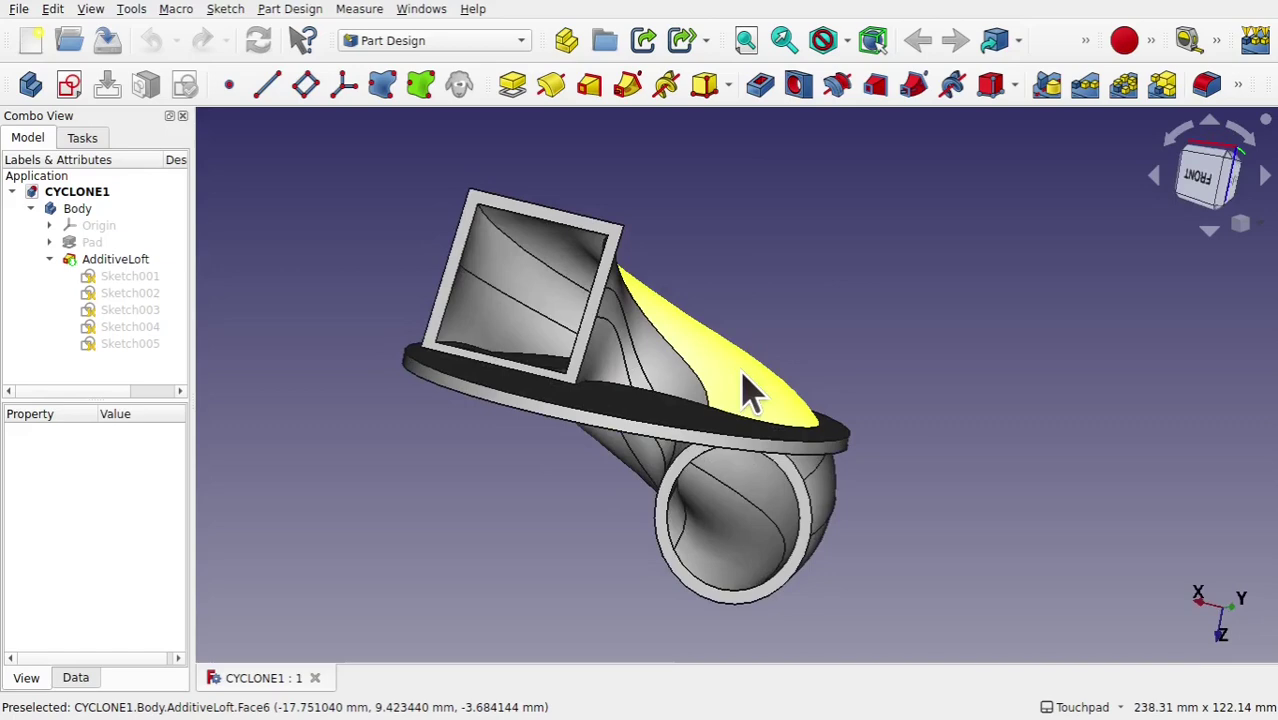
alt+drag(679, 351, 776, 423)
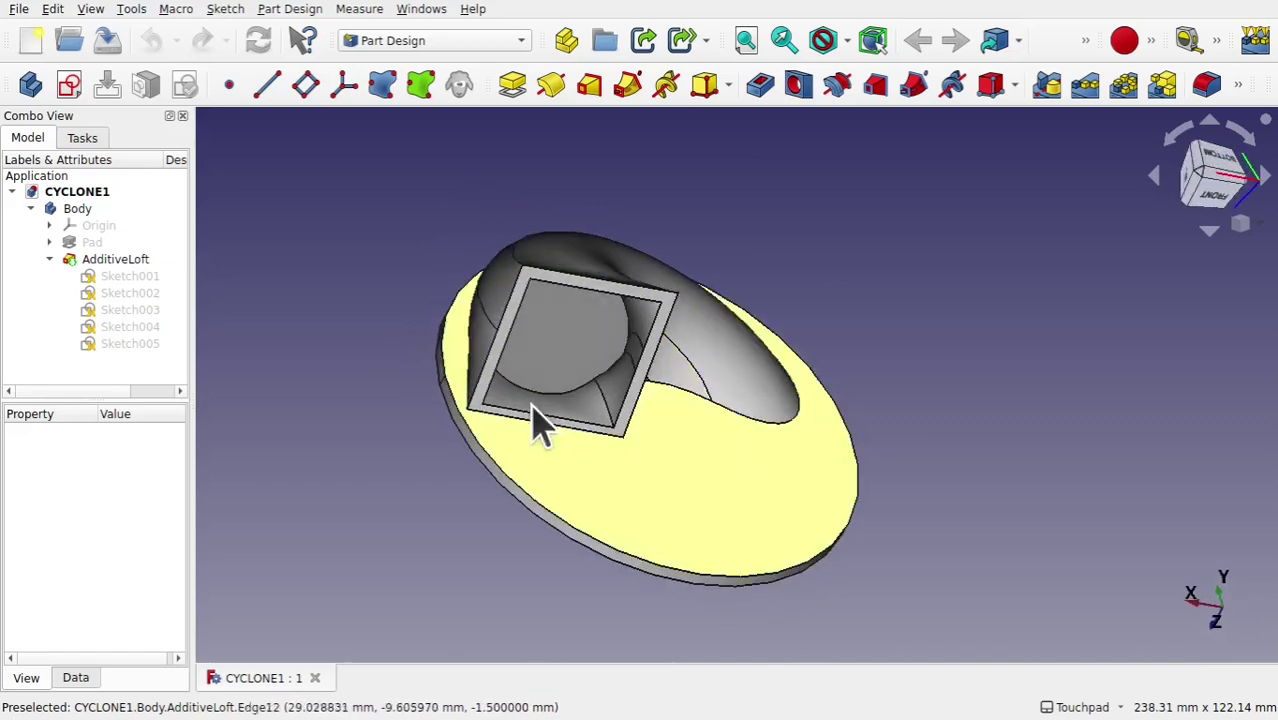
alt+drag(713, 379, 735, 235)
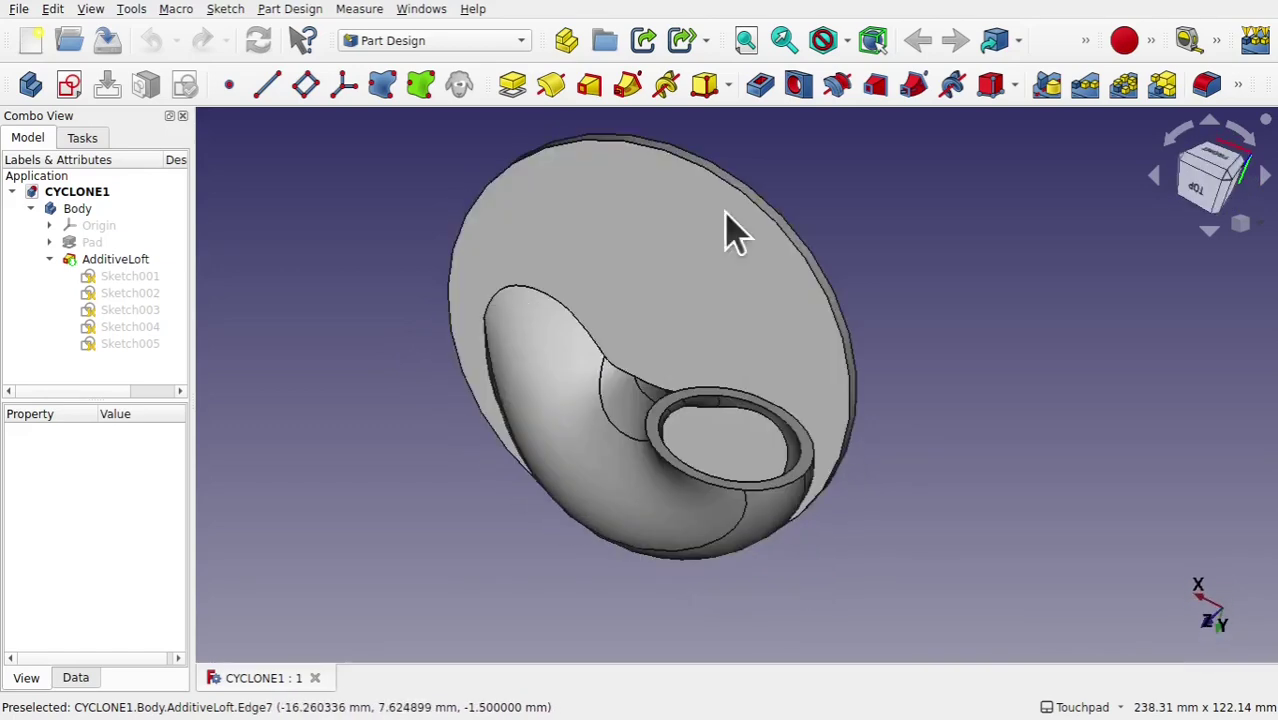
alt+drag(685, 308, 548, 250)
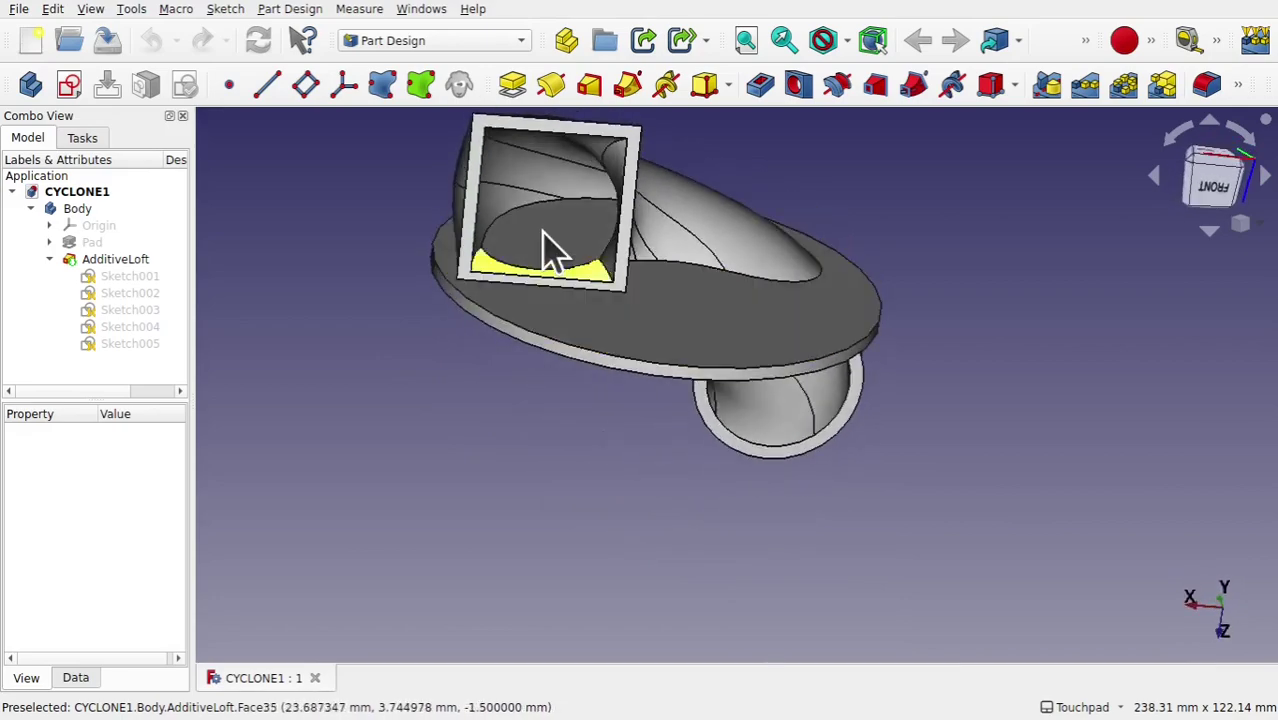
alt+drag(765, 399, 707, 165)
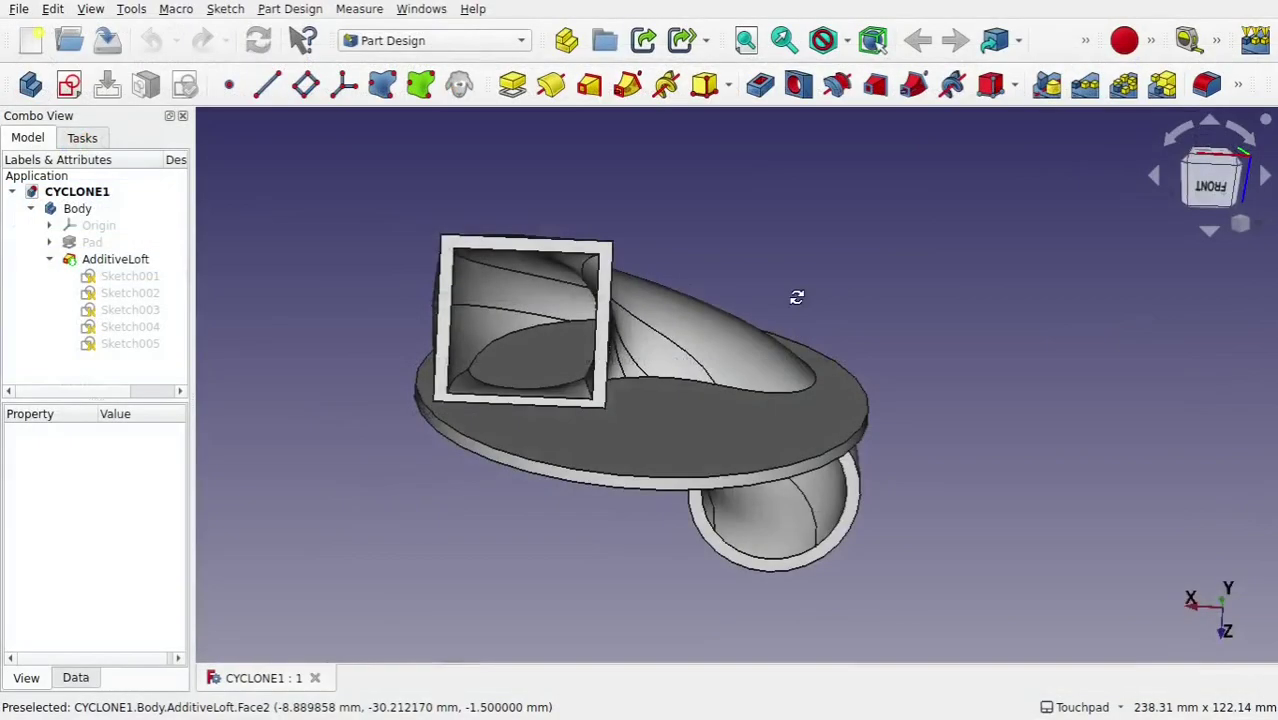
middle_drag(796, 294, 840, 265)
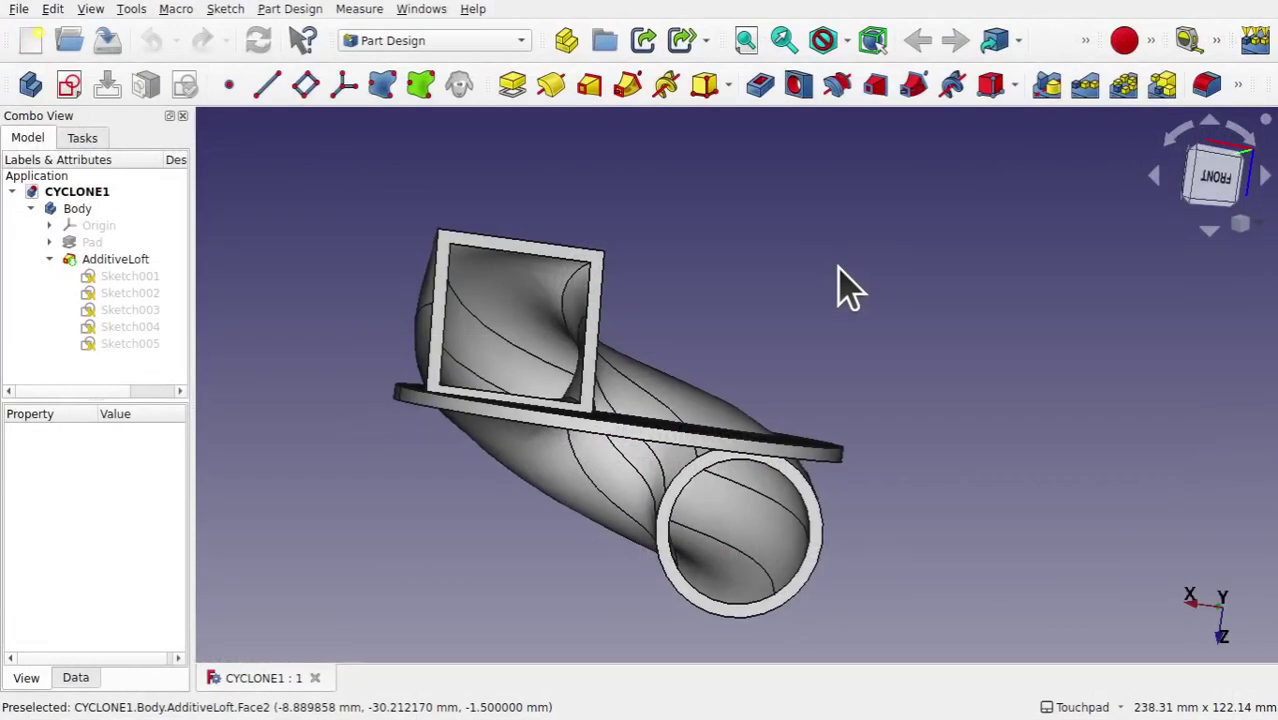
middle_drag(840, 290, 168, 195)
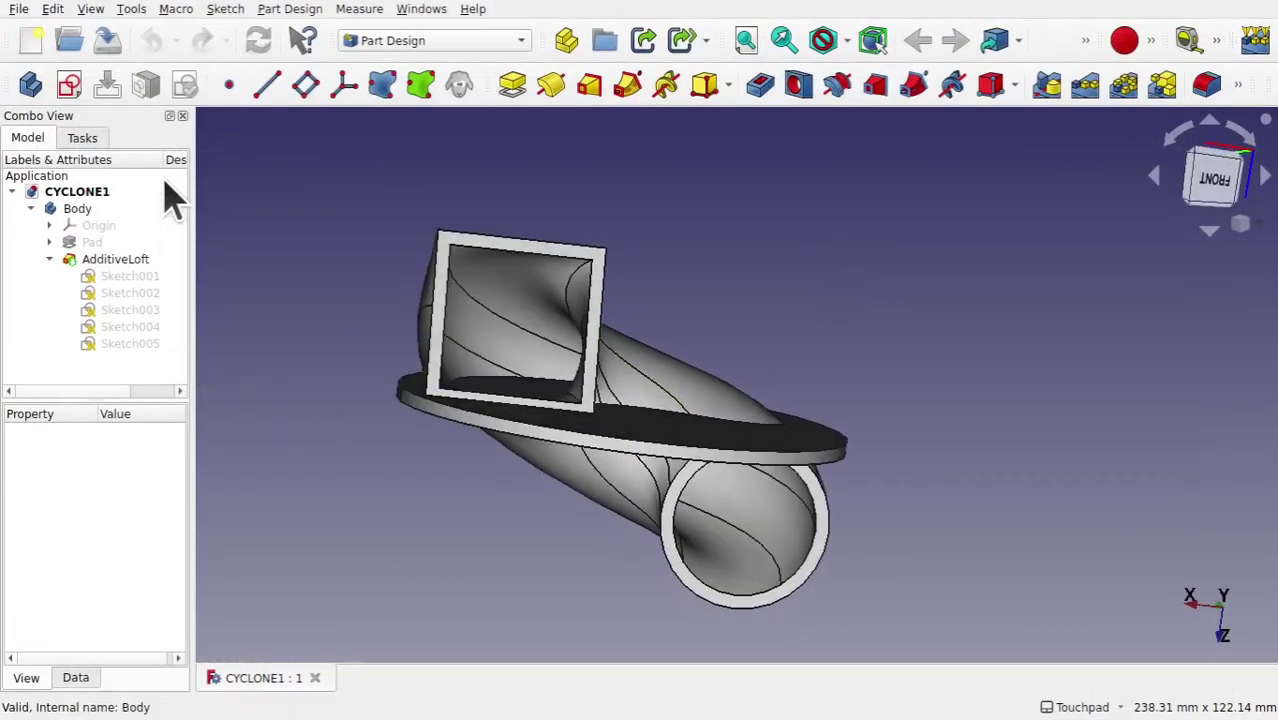
Hide the additive loft and show the Pad on its own to inspect the circular base plate.
click(84, 210)
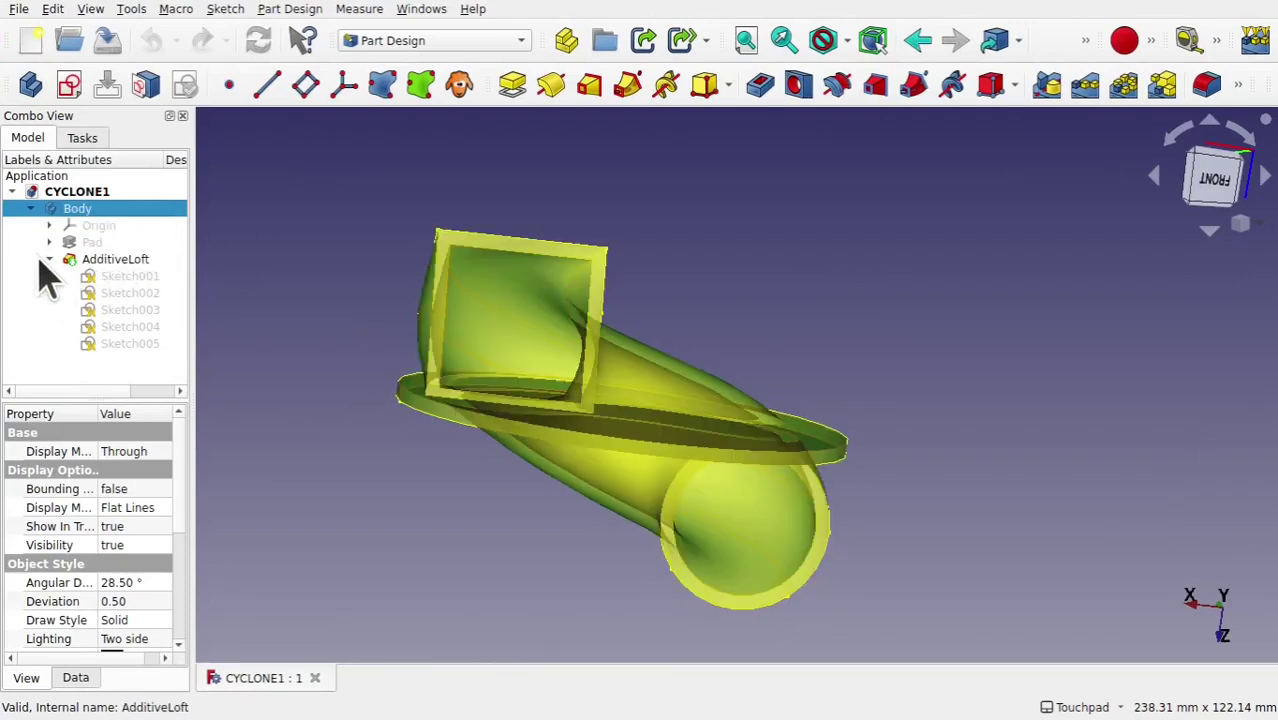
click(48, 260)
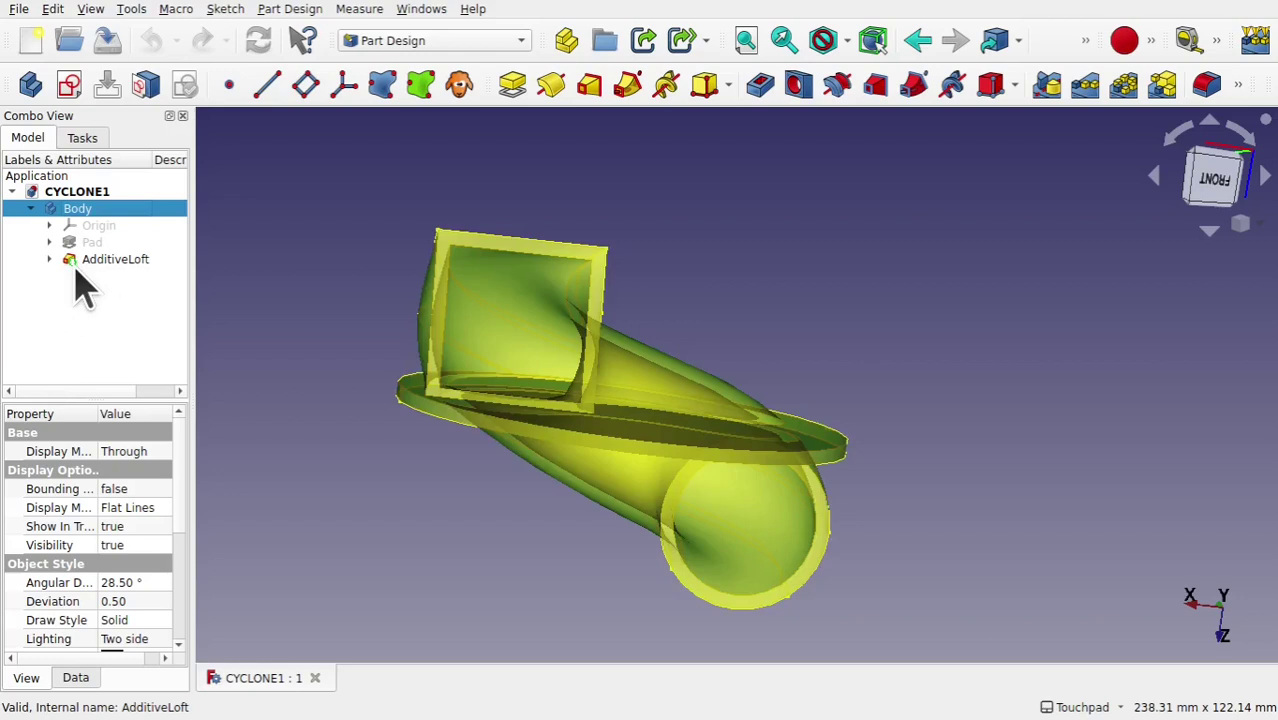
click(104, 264)
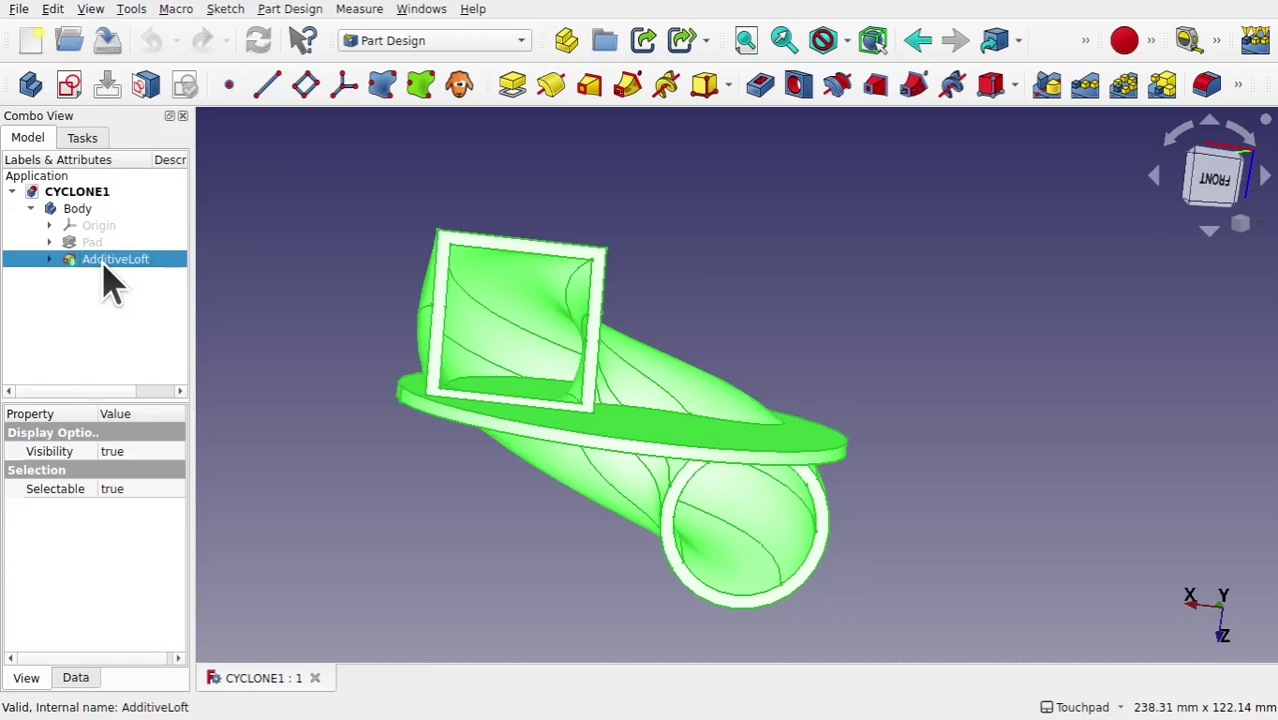
key(space)
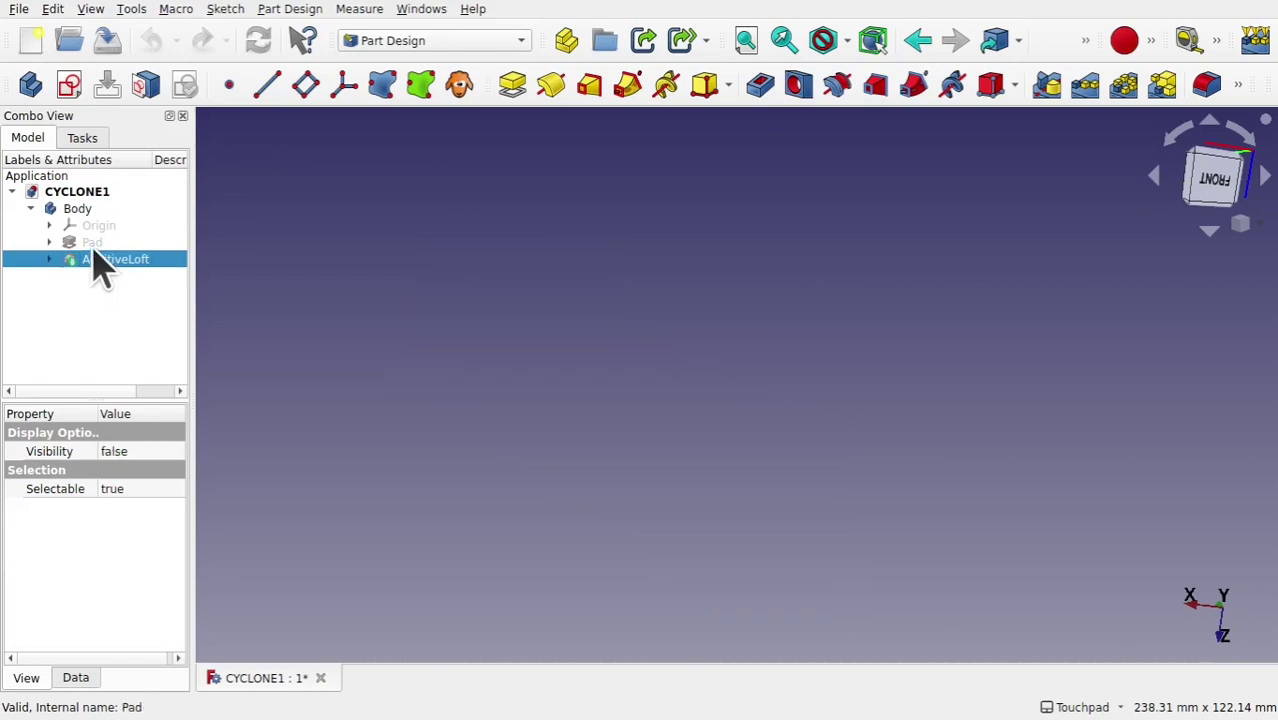
click(94, 243)
key(space)
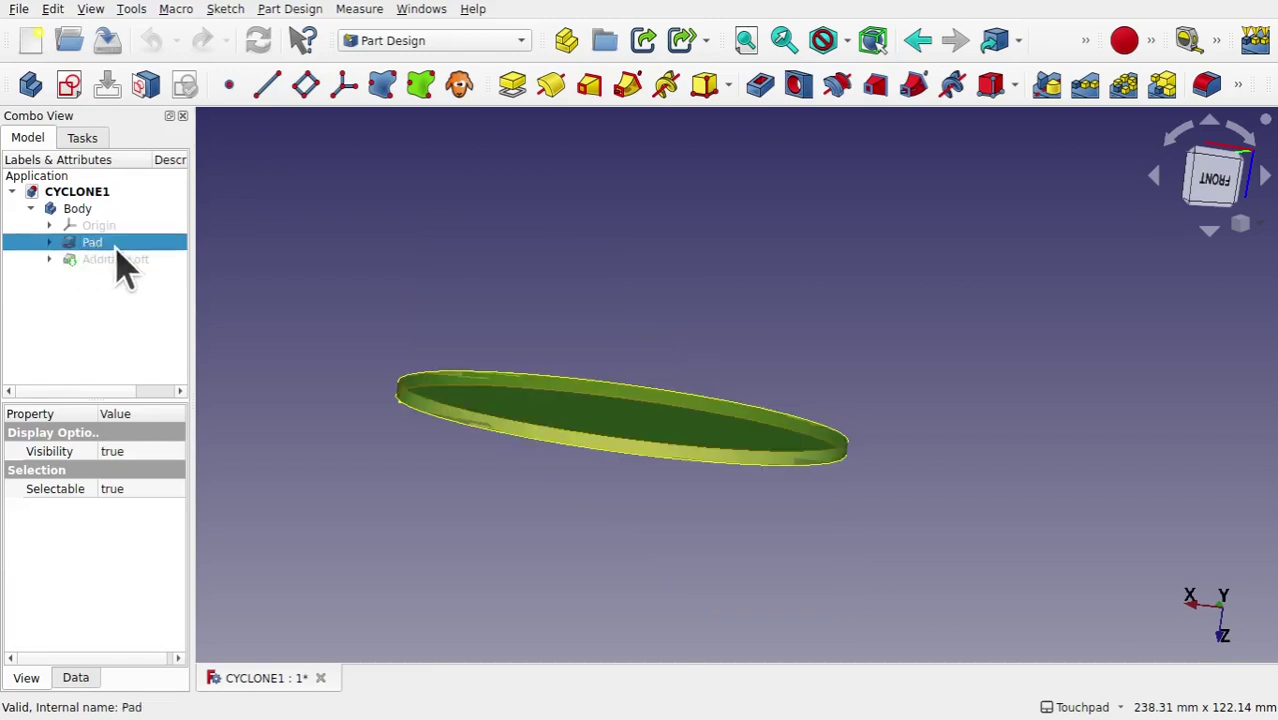
click(112, 246)
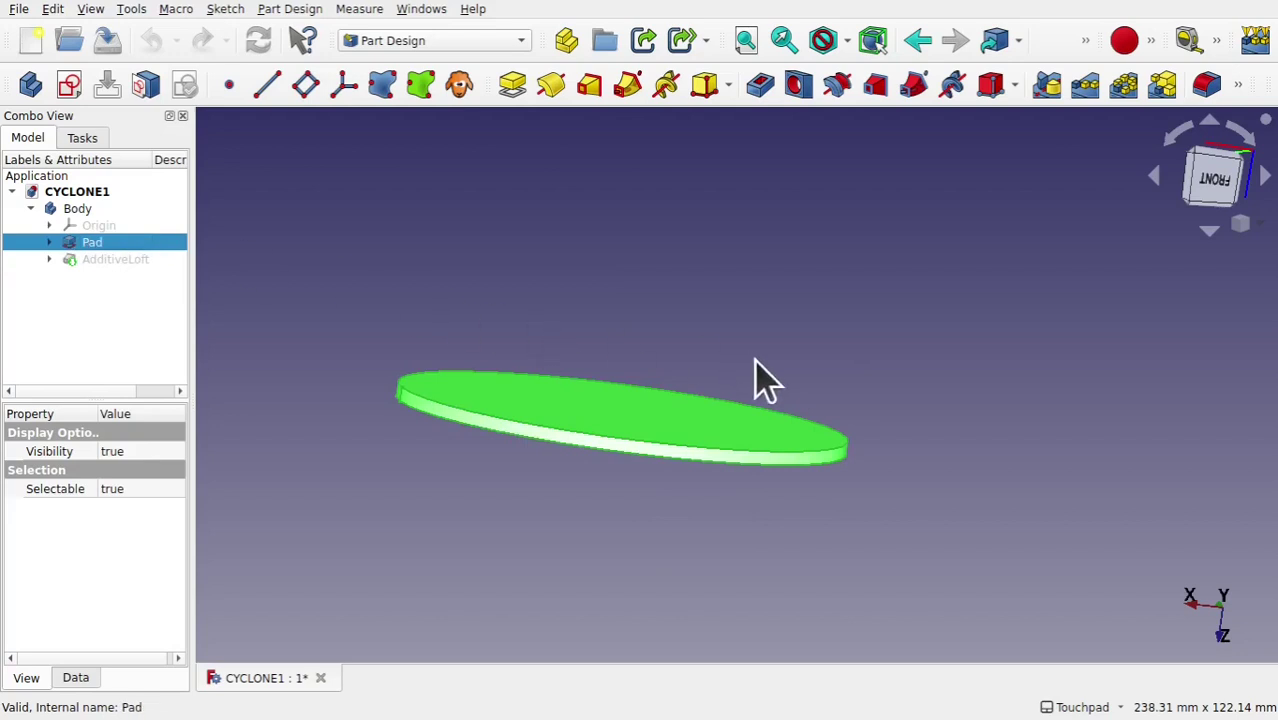
middle_drag(755, 380, 678, 397)
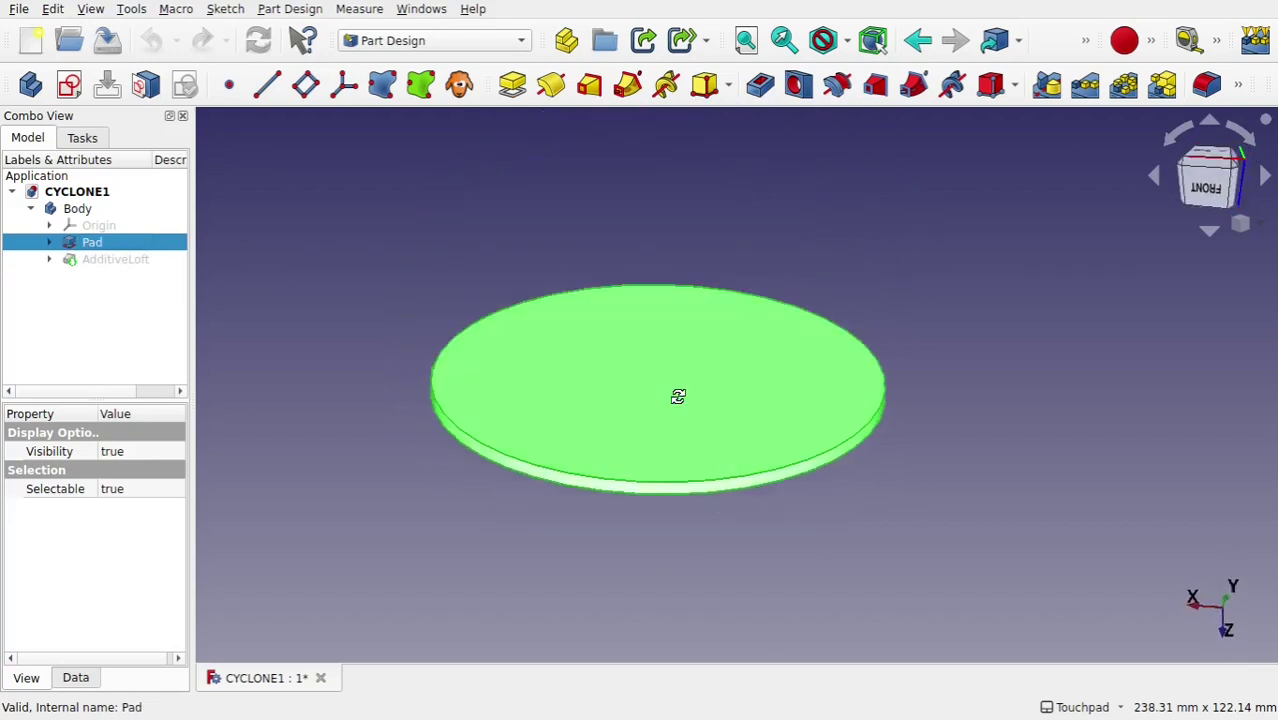
Expand the Pad feature and check the visibility of its base sketch.
click(49, 242)
click(120, 260)
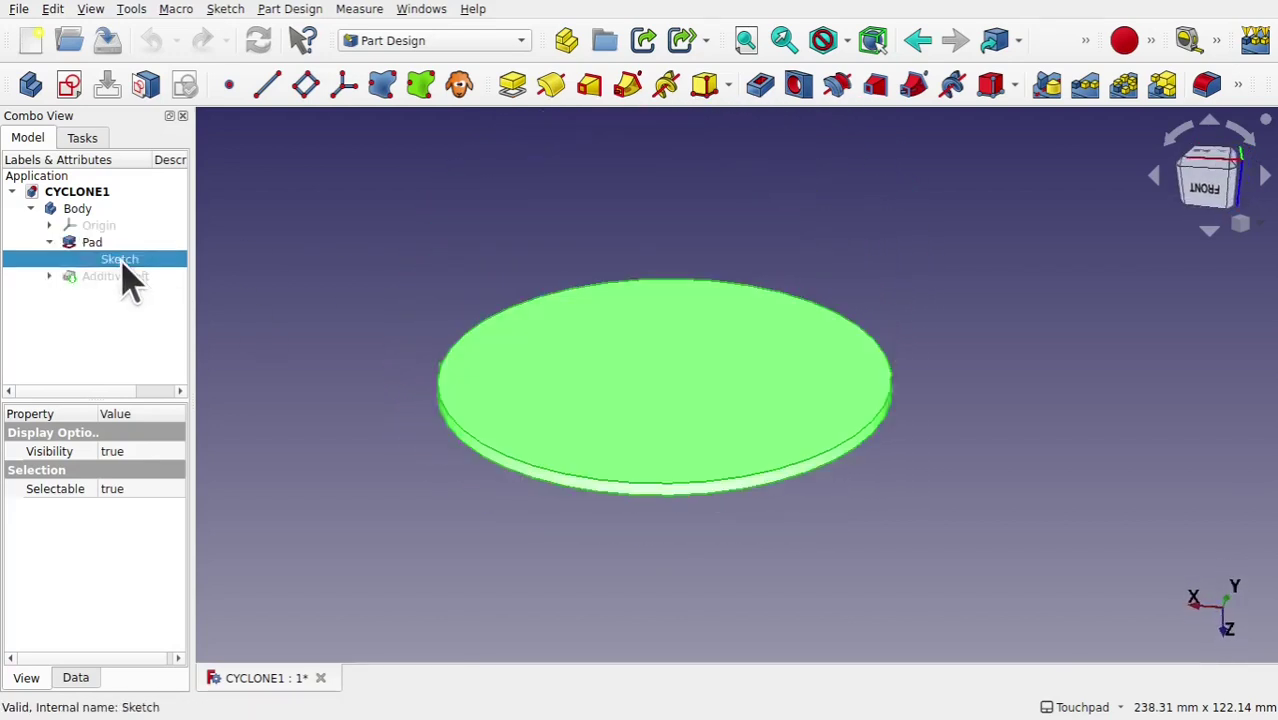
key(space)
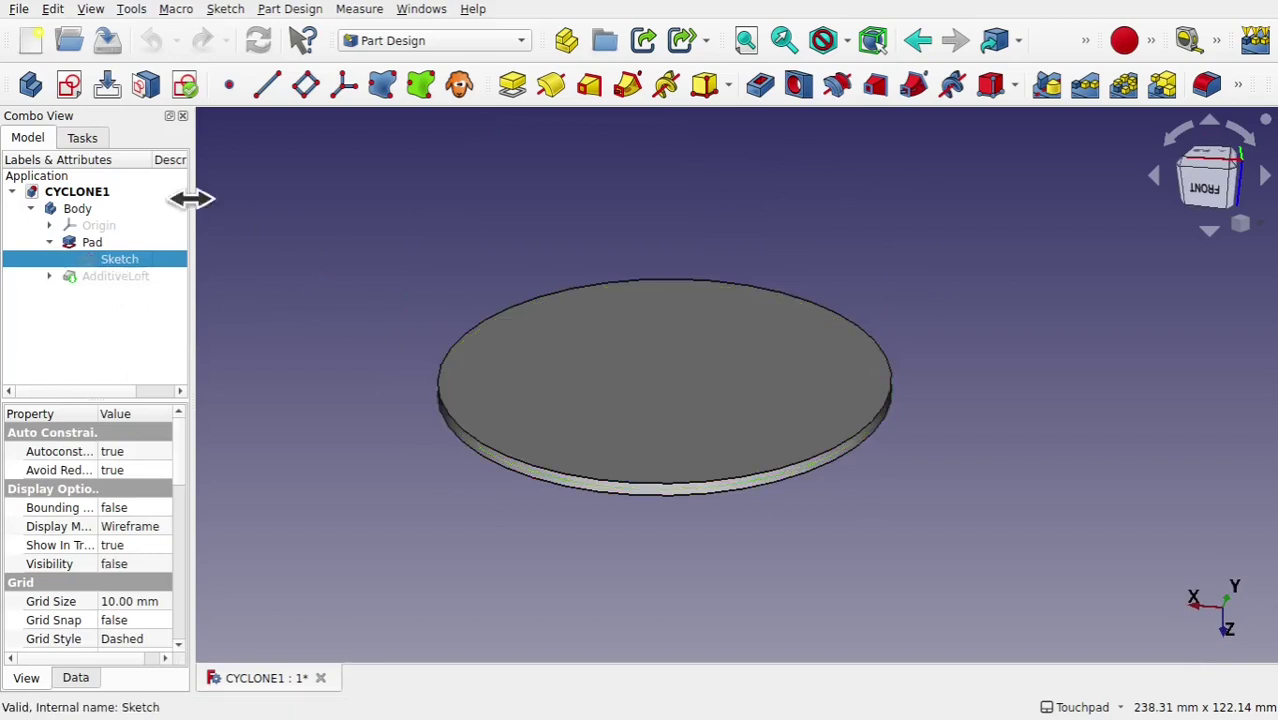
Show the five profile sketches of the additive loft, Sketch001 to Sketch005, alongside the Pad.
click(49, 276)
ctrl+click(114, 276)
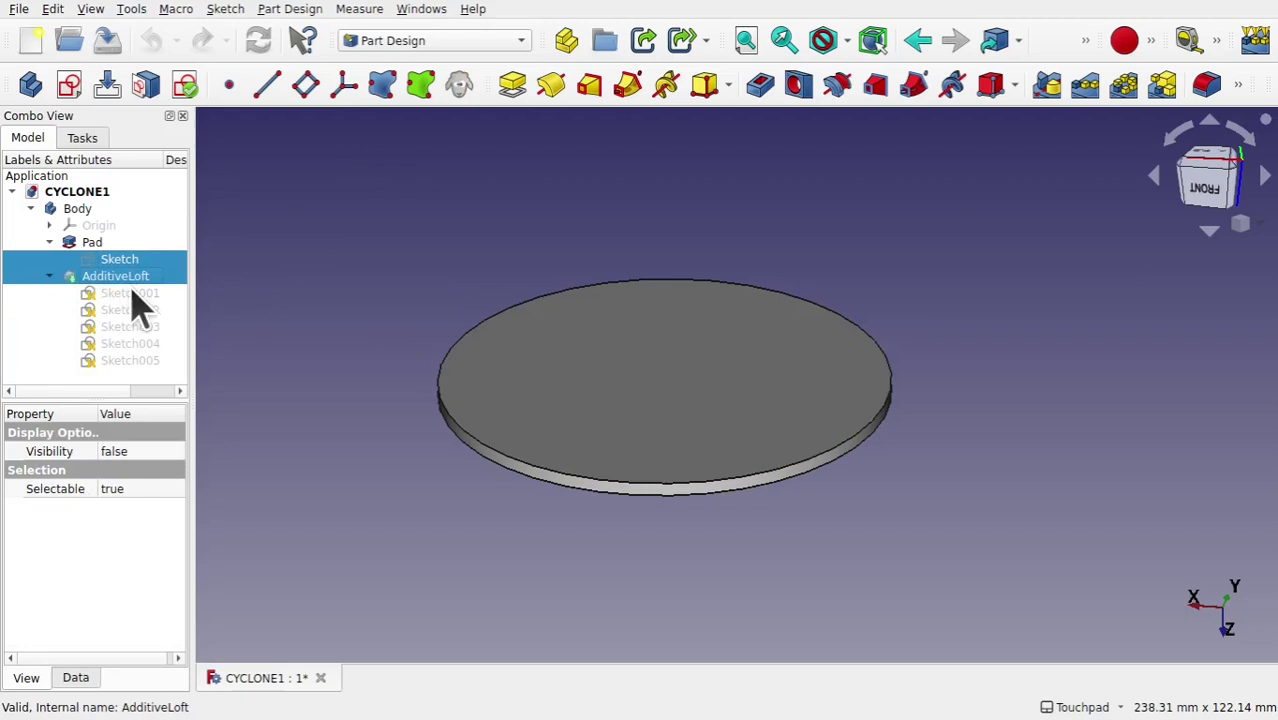
click(133, 292)
key(space)
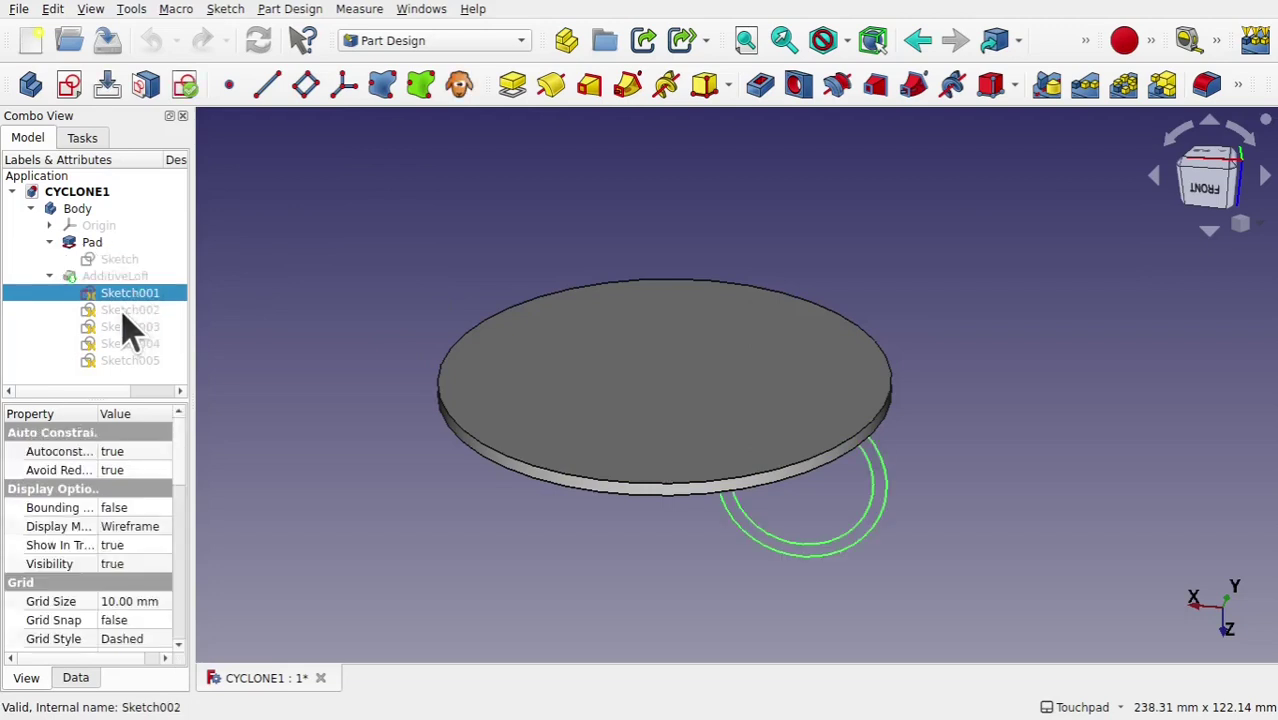
click(119, 309)
key(space)
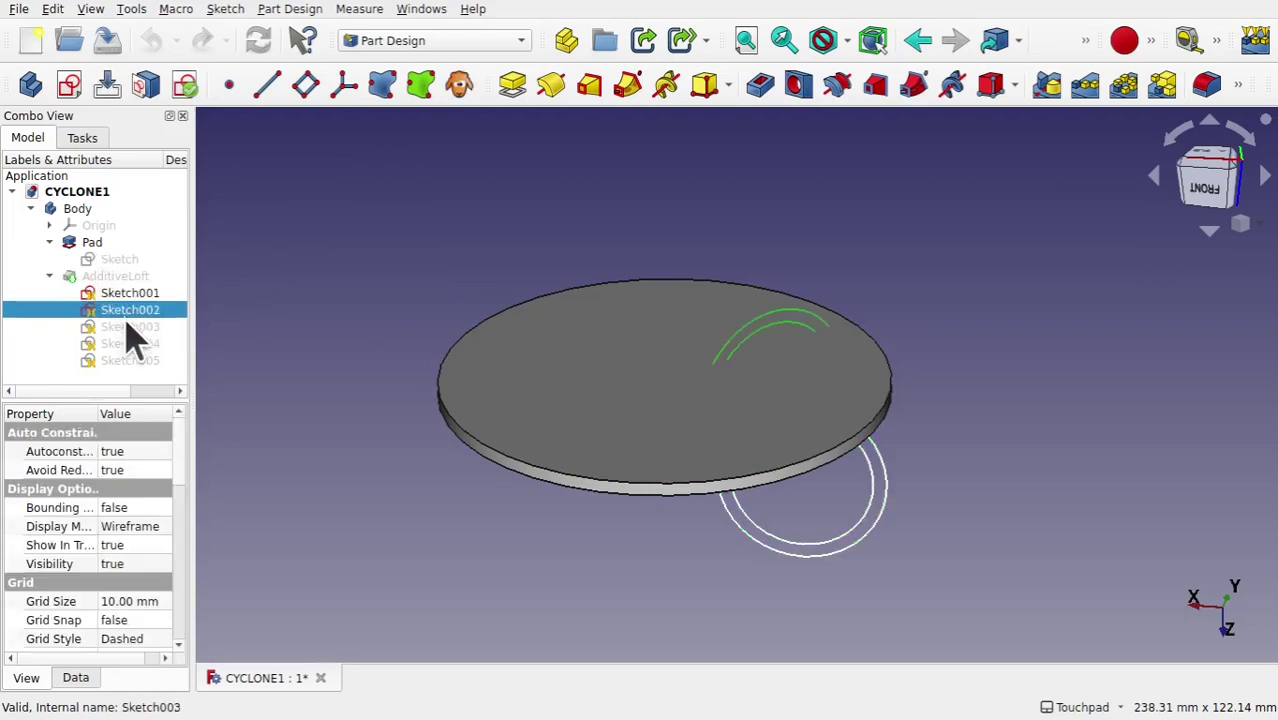
click(124, 327)
key(space)
click(128, 345)
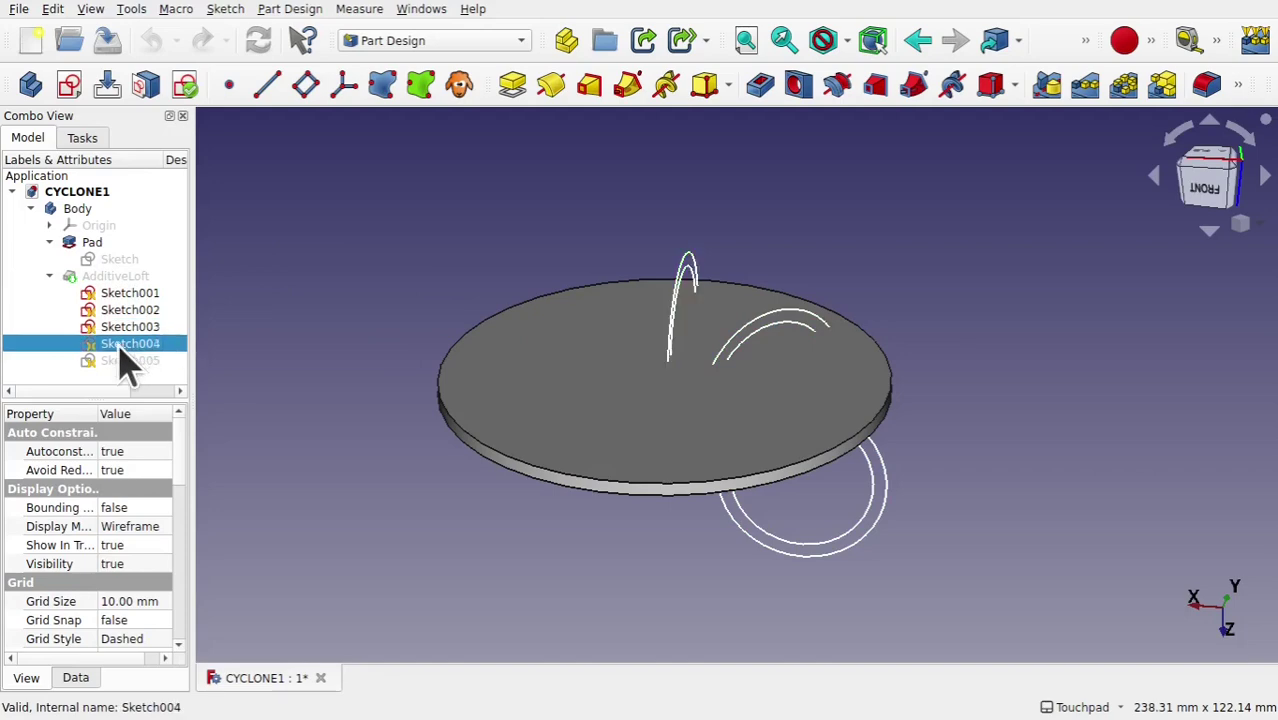
key(space)
click(130, 360)
key(space)
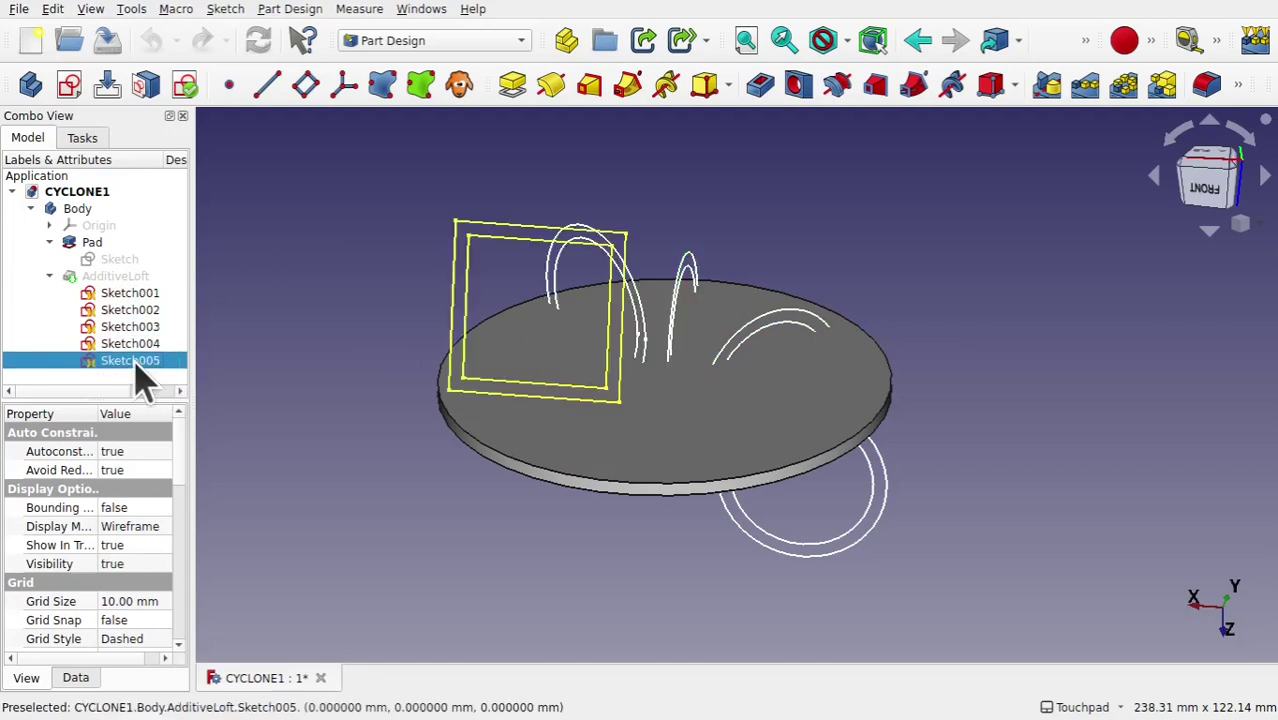
Compare the profile sketches with the additive loft and leave the loft shown over them.
mouse_move(420, 366)
alt+mouse_down()
mouse_move(645, 366)
mouse_move(893, 449)
mouse_move(856, 302)
alt+mouse_up()
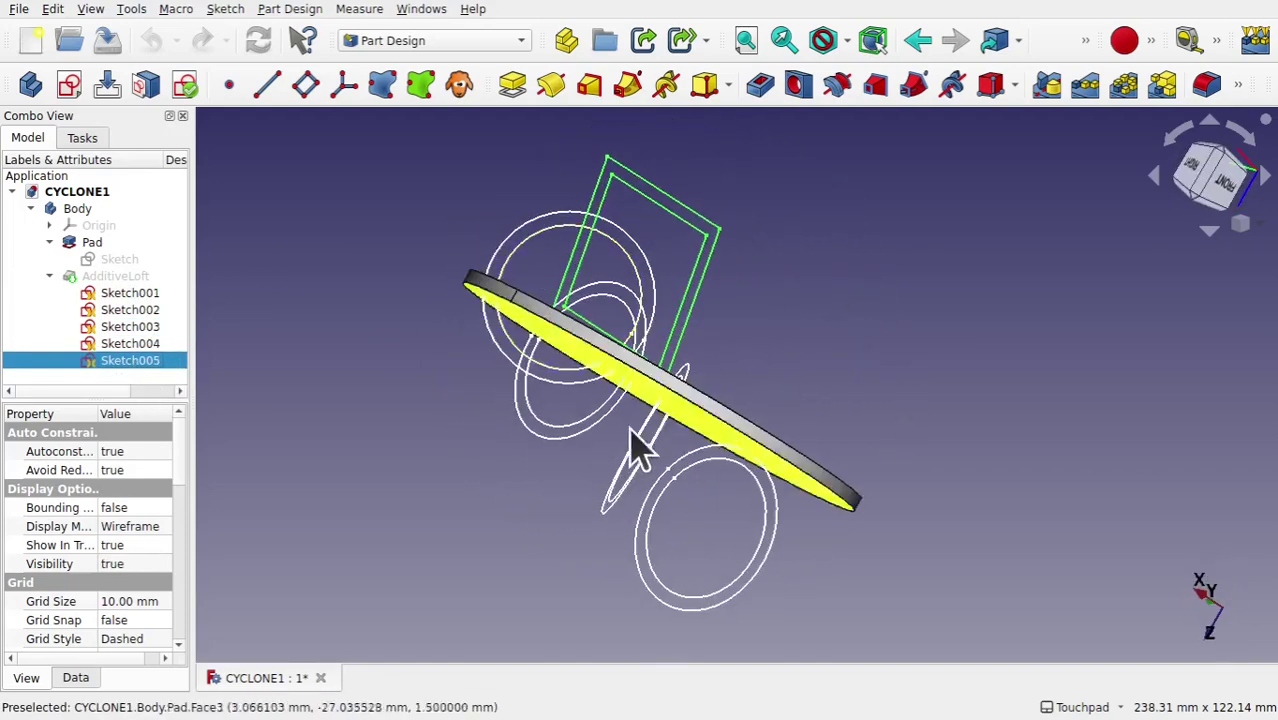
alt+drag(793, 397, 516, 386)
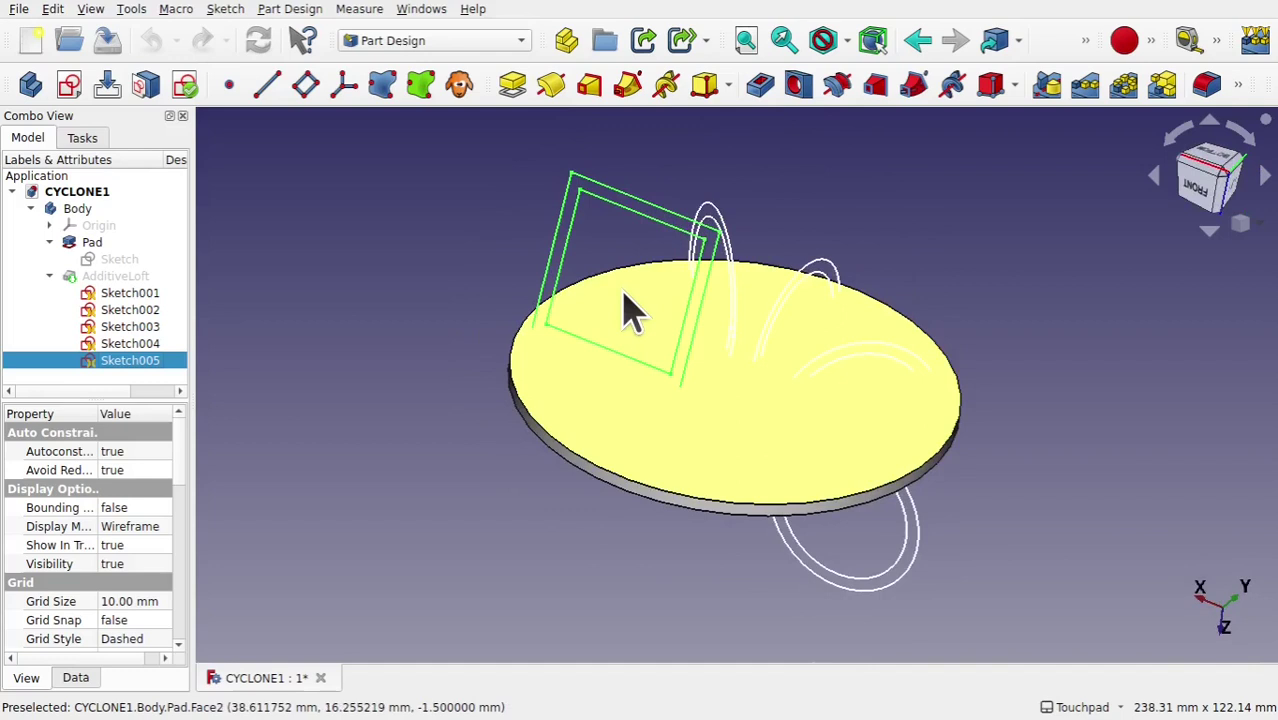
click(145, 280)
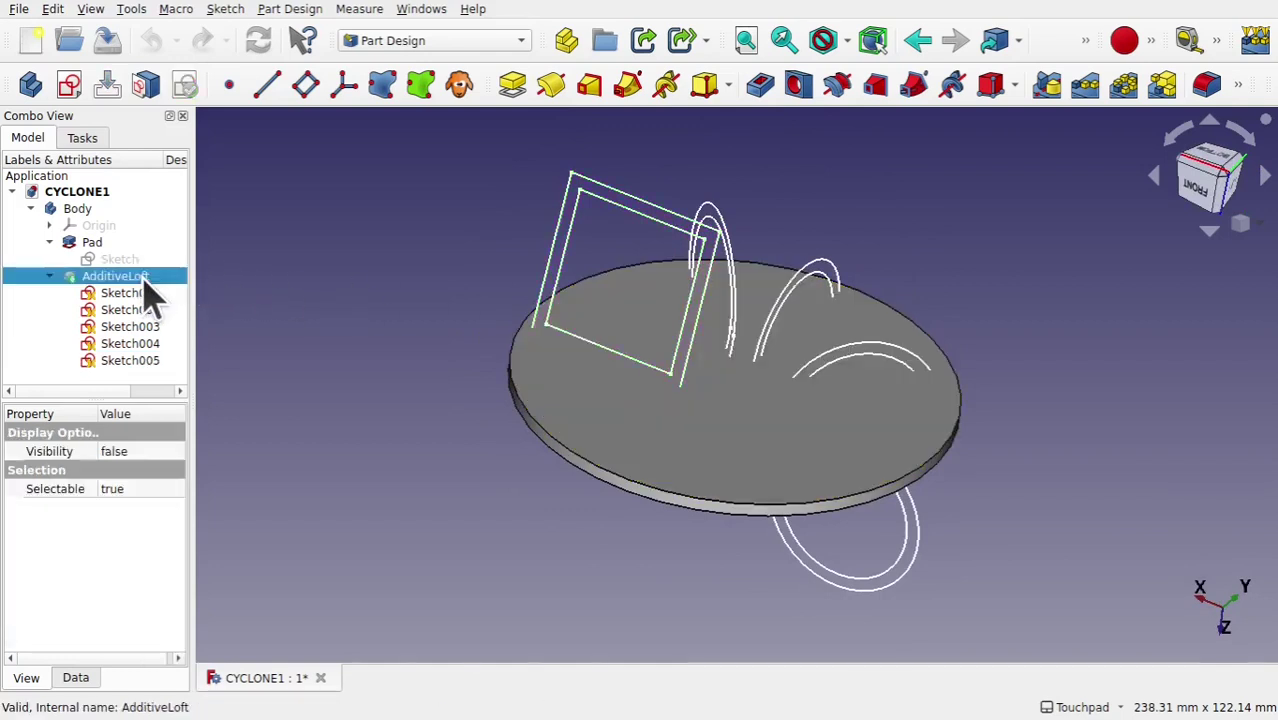
key(space)
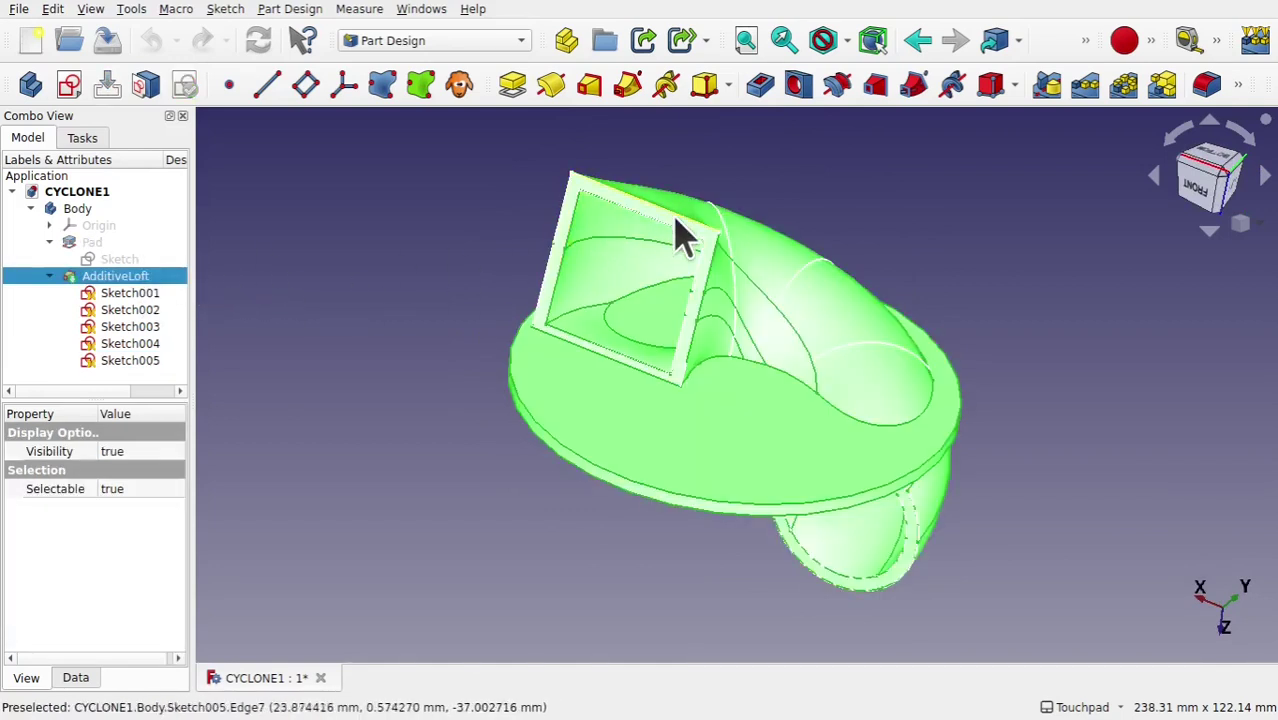
key(space)
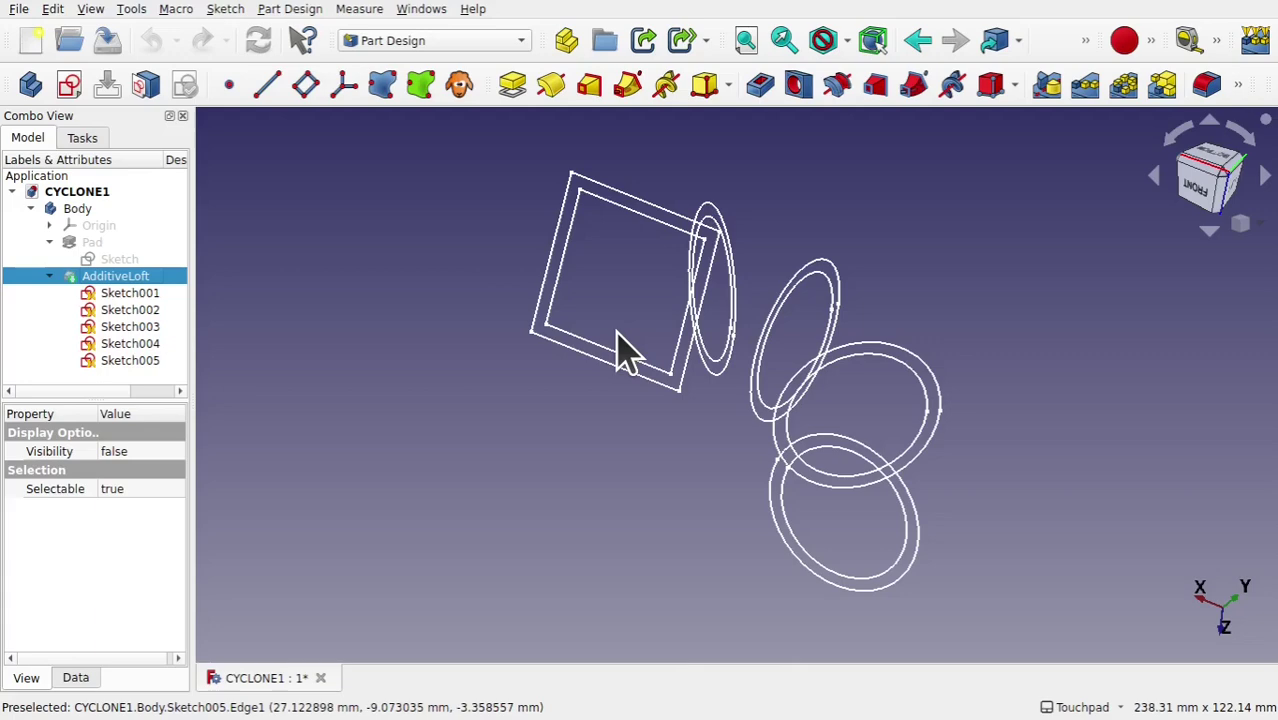
key(space)
click(422, 503)
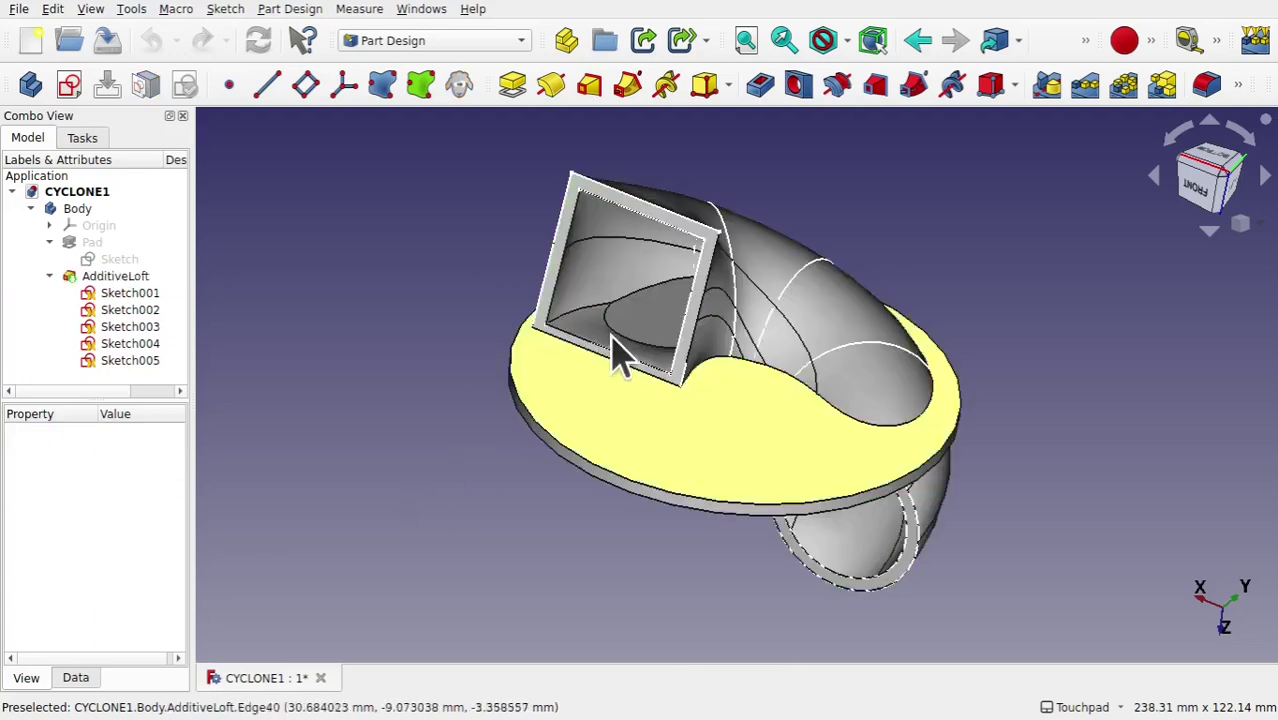
Create sub-shape binders from the plate faces blocking the duct, one seen through the square opening and one through the round opening.
drag(615, 355, 787, 431)
click(662, 300)
drag(662, 300, 700, 228)
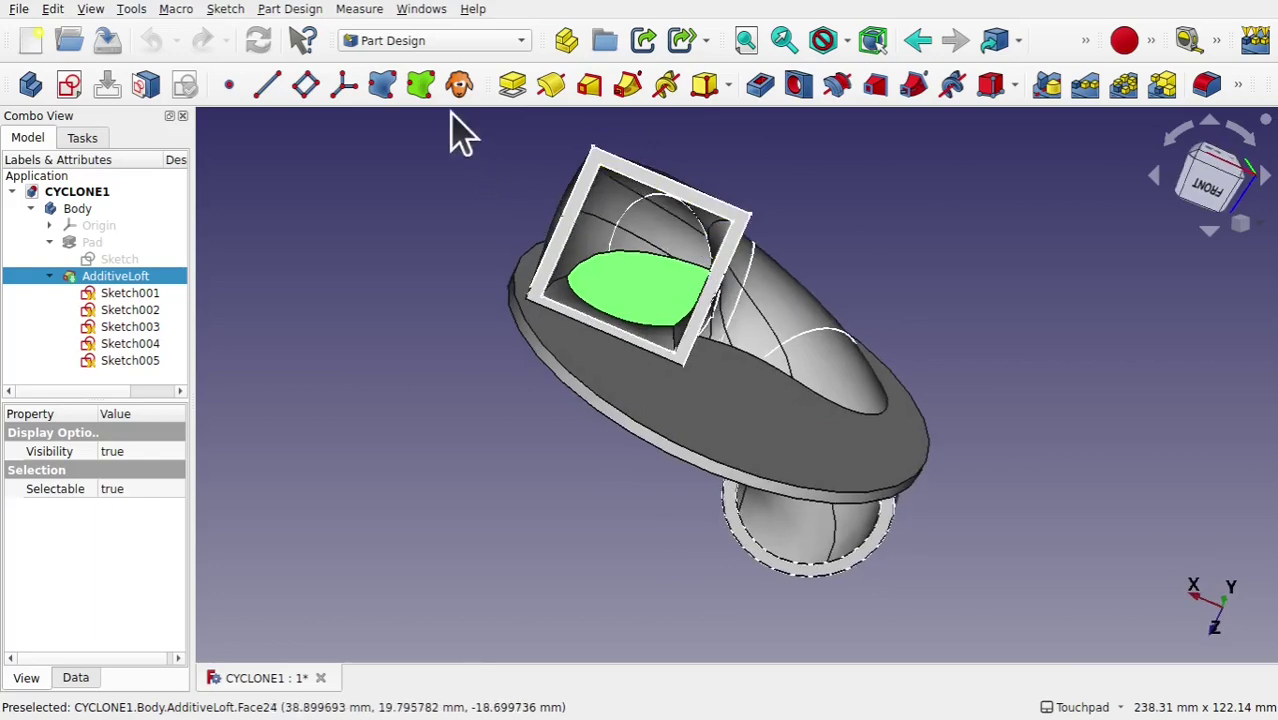
click(420, 88)
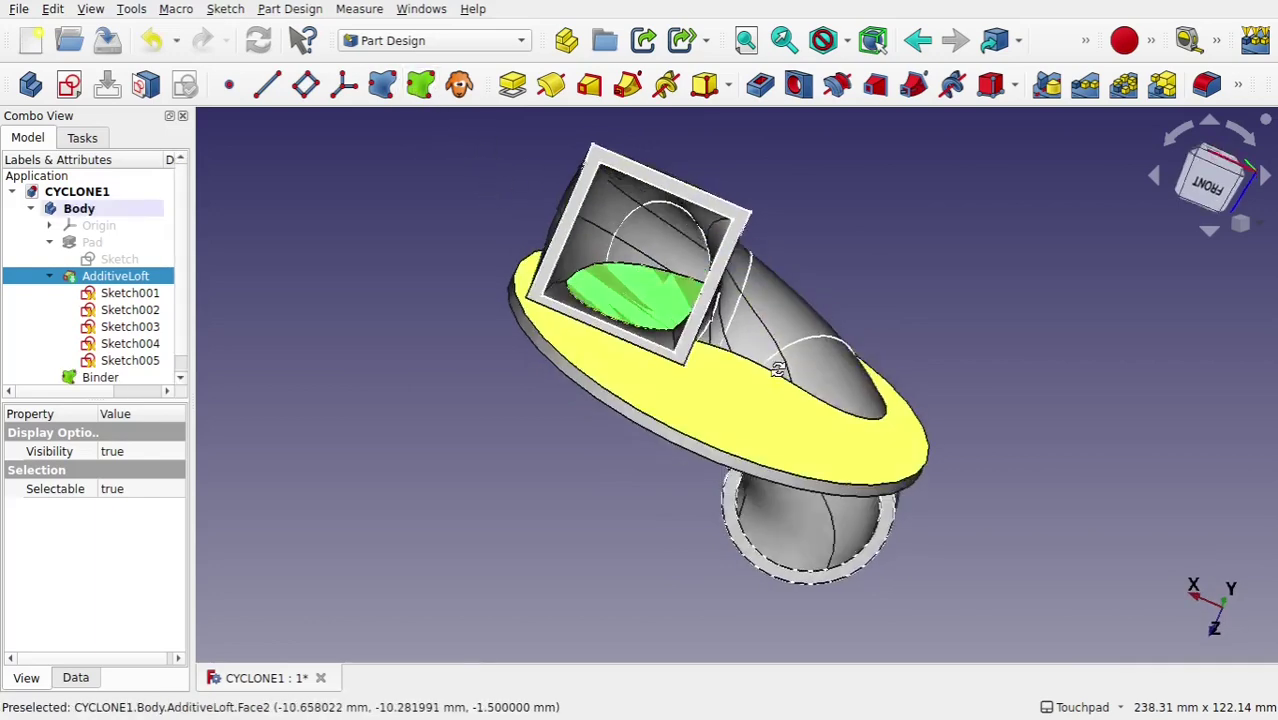
drag(778, 369, 765, 310)
click(826, 545)
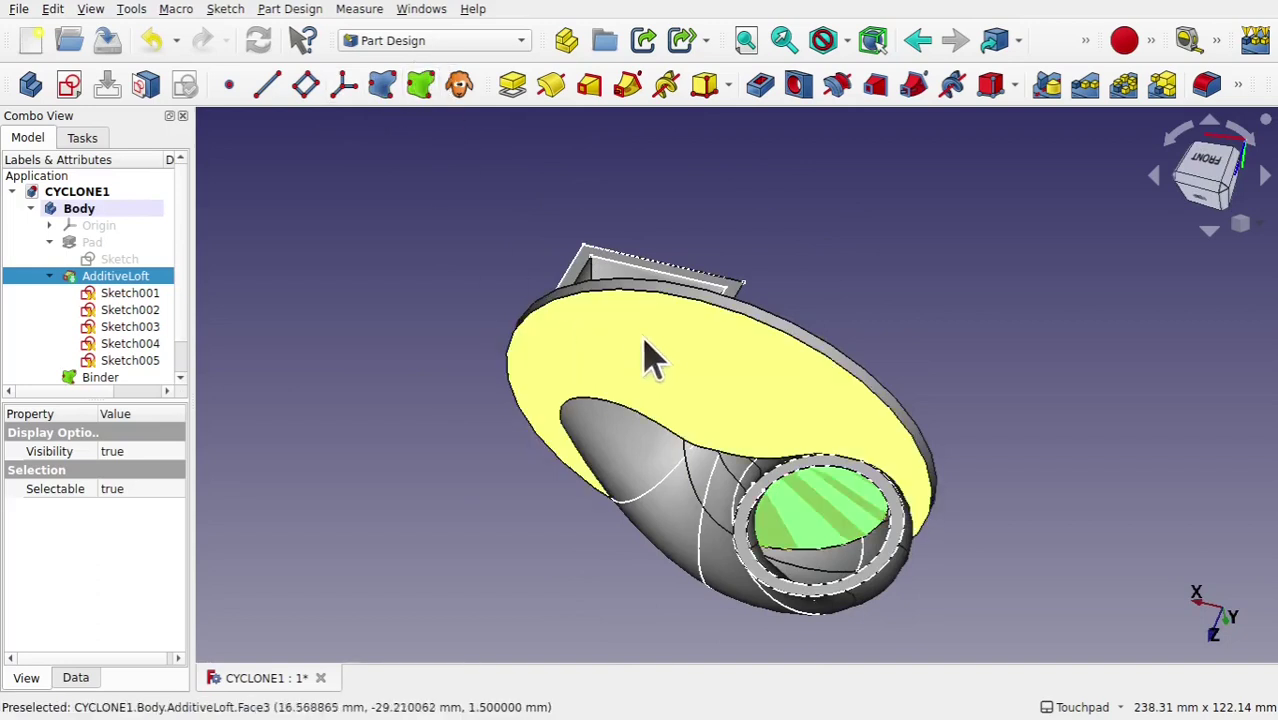
Hide the additive loft and inspect the two binder faces among the profile sketches.
click(610, 403)
key(space)
mouse_move(613, 419)
middle_down()
mouse_move(802, 513)
mouse_move(886, 294)
mouse_move(861, 323)
middle_up()
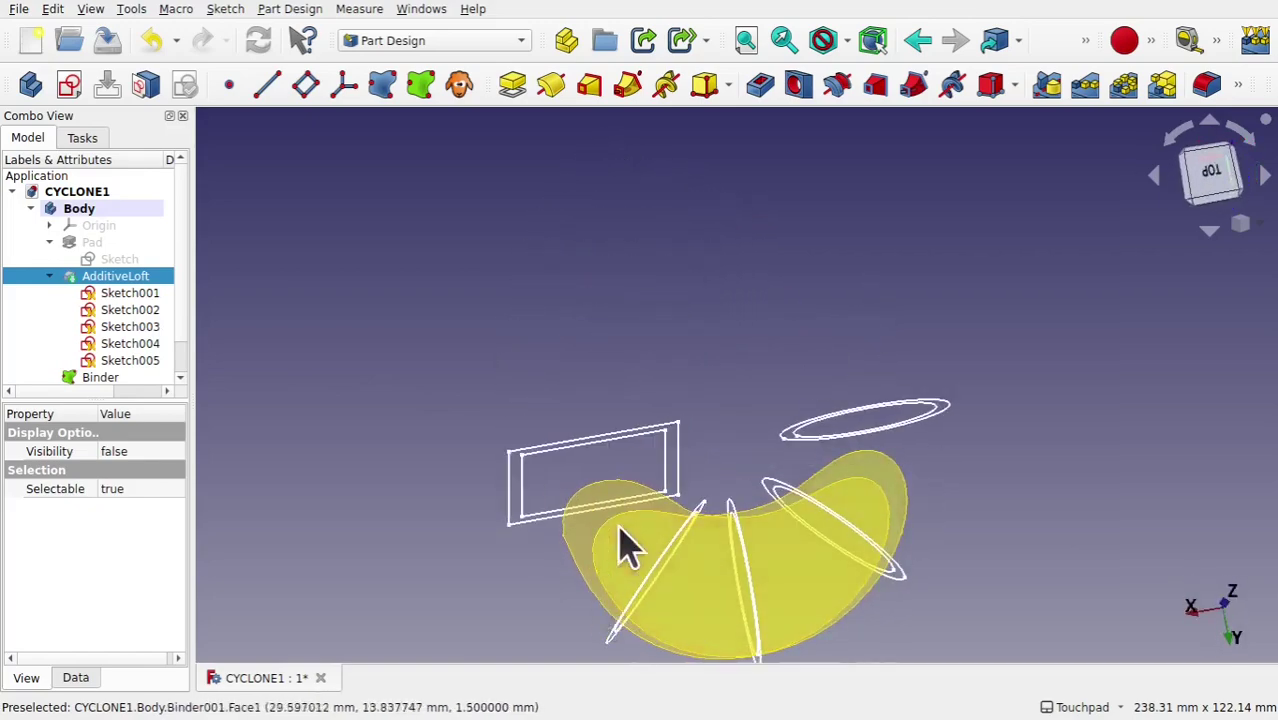
middle_drag(730, 466, 710, 365)
middle_drag(756, 479, 665, 528)
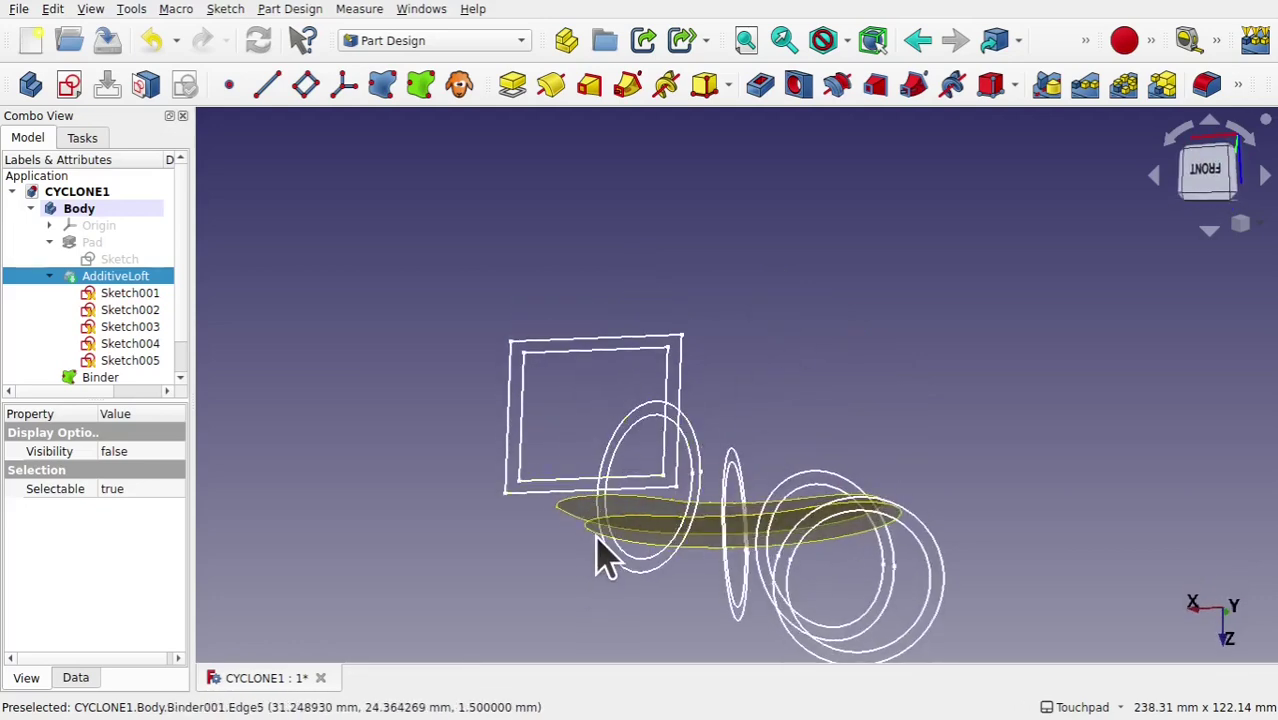
middle_drag(598, 555, 722, 568)
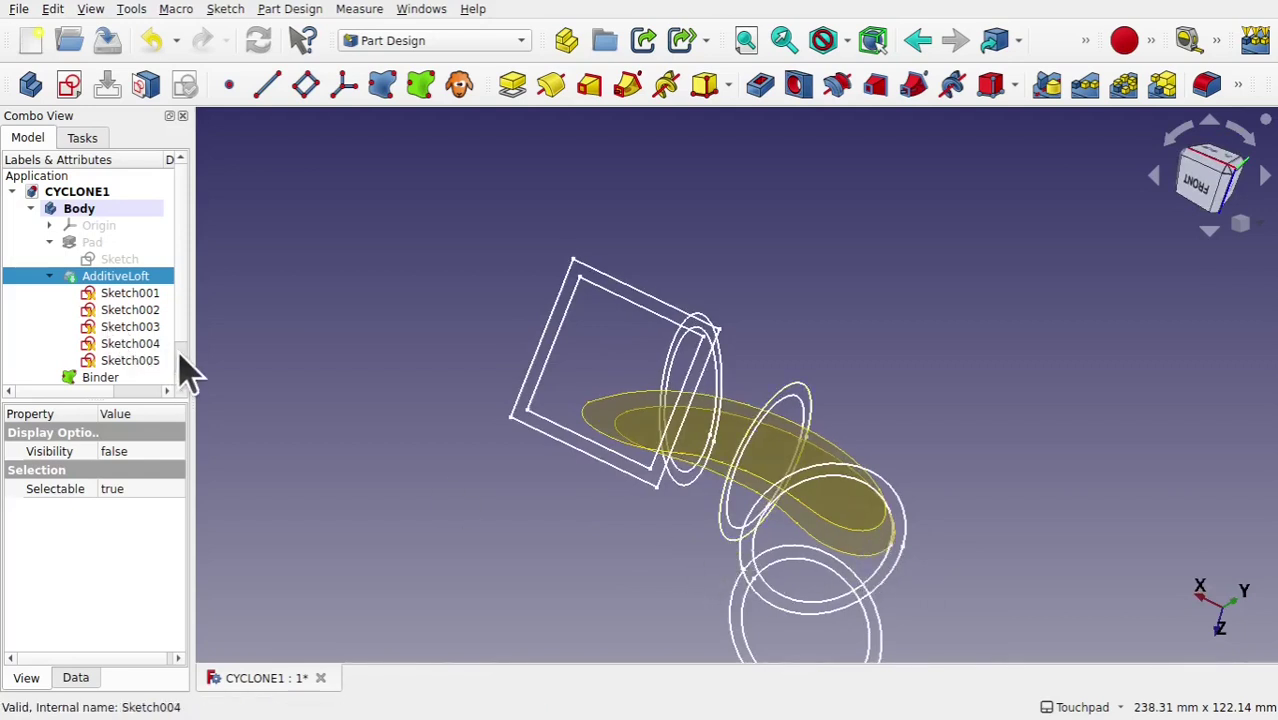
Delete both sub-shape binders from the body.
scroll(110, 368, down, 1)
click(100, 346)
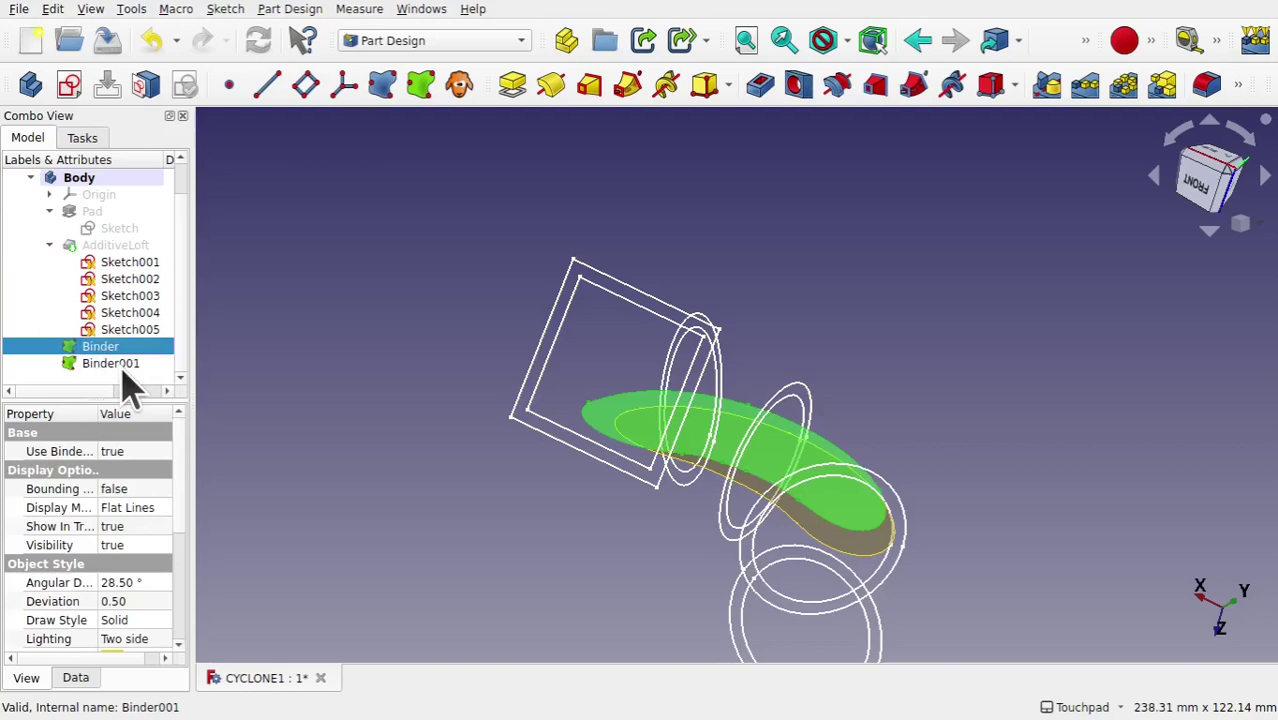
ctrl+click(118, 364)
key(Delete)
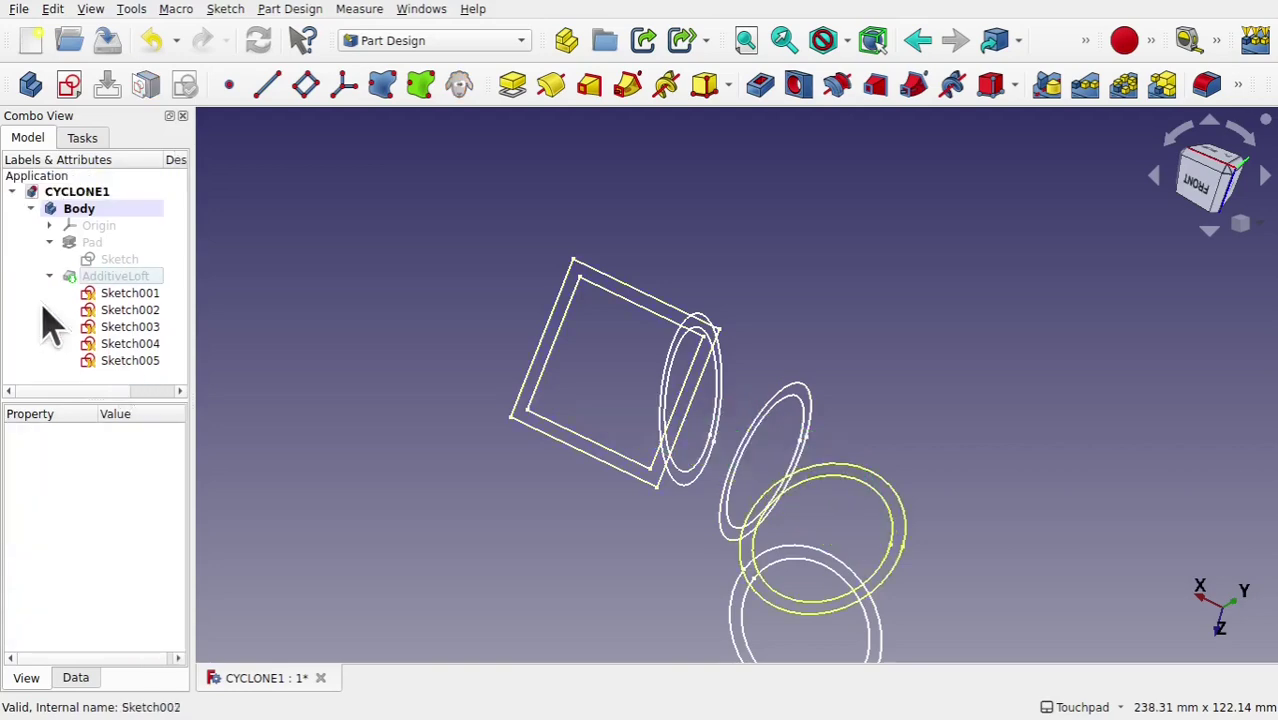
Show the additive loft again and inspect the plate face blocking its square opening.
click(122, 276)
key(space)
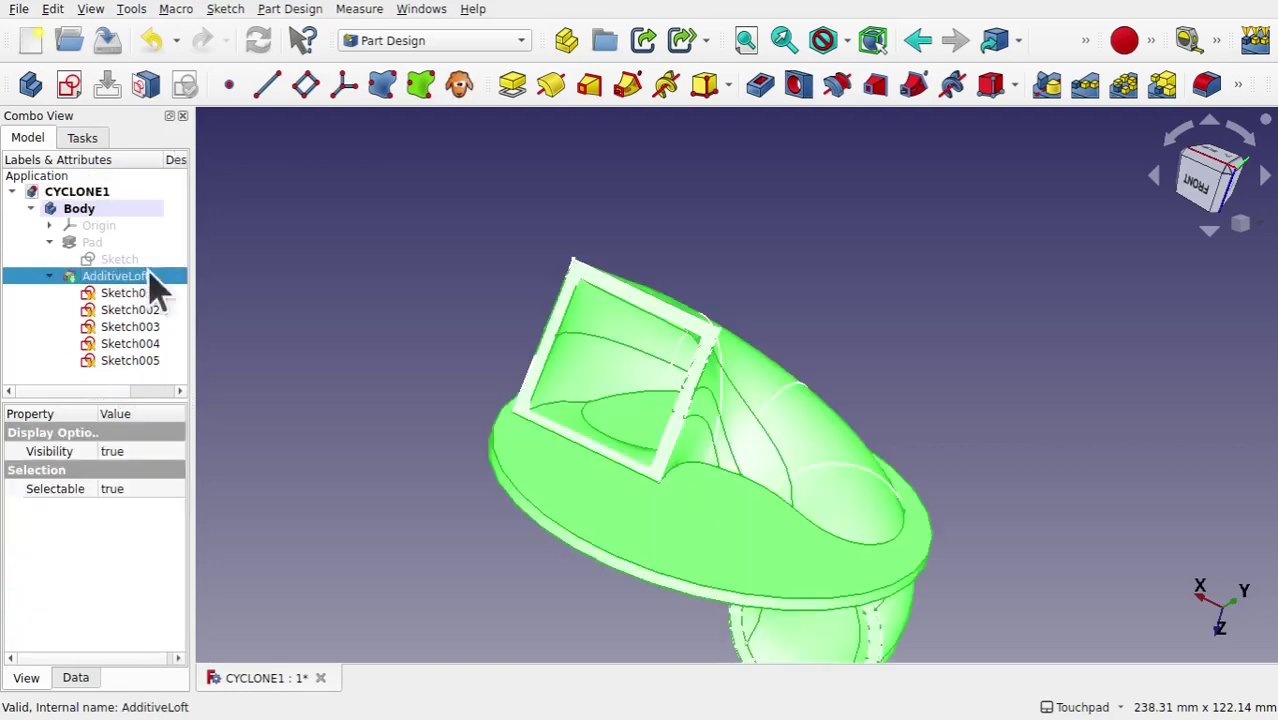
alt+drag(642, 514, 740, 426)
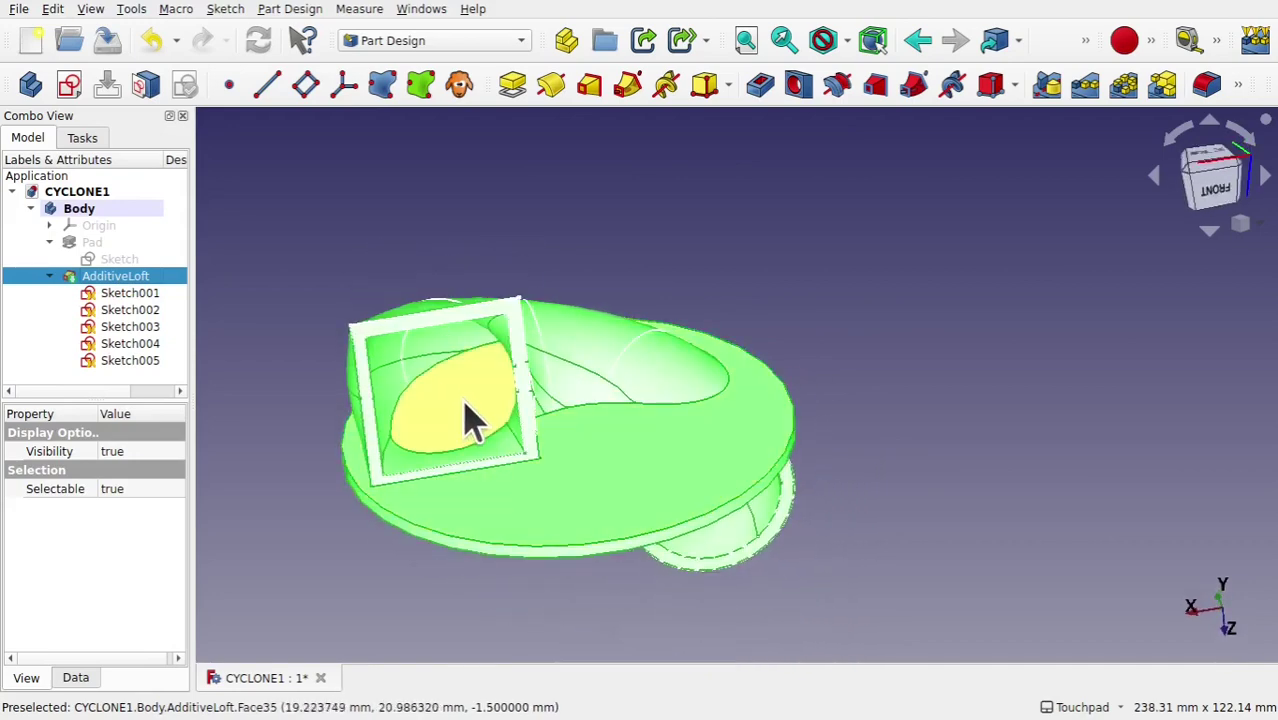
click(782, 292)
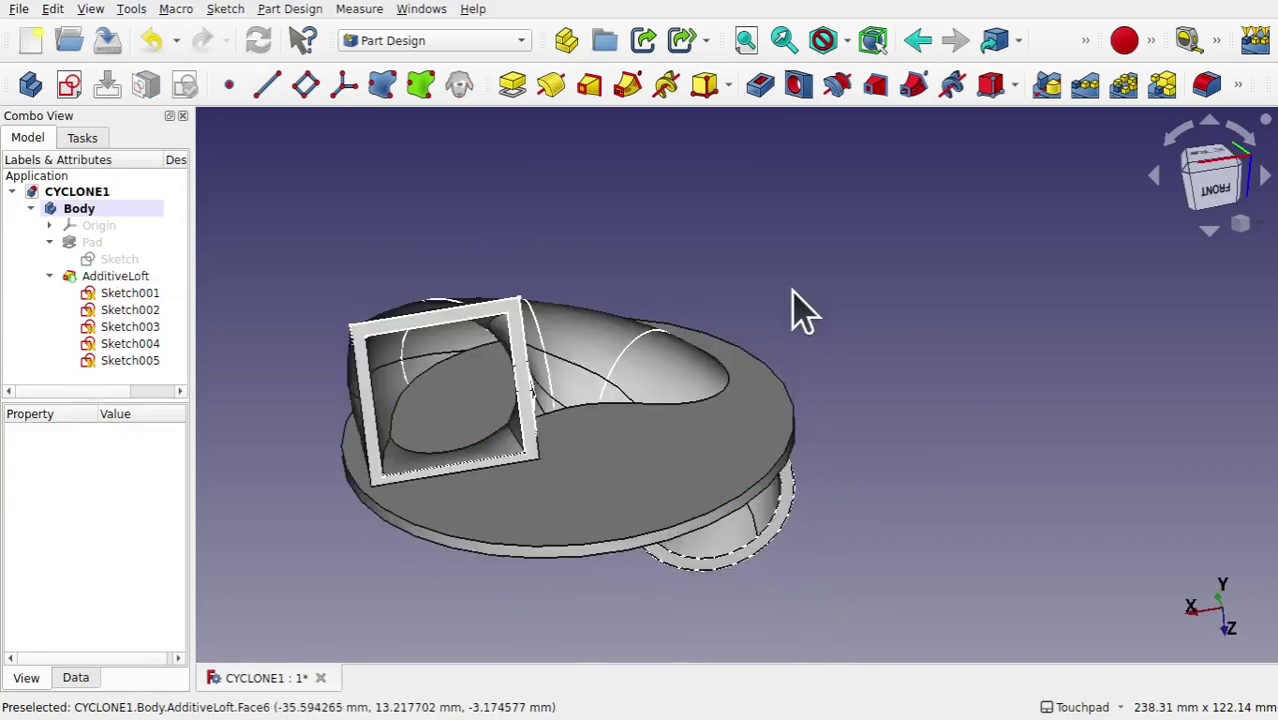
Delete the additive loft while keeping its five profile sketches, and make the Pad visible.
click(116, 278)
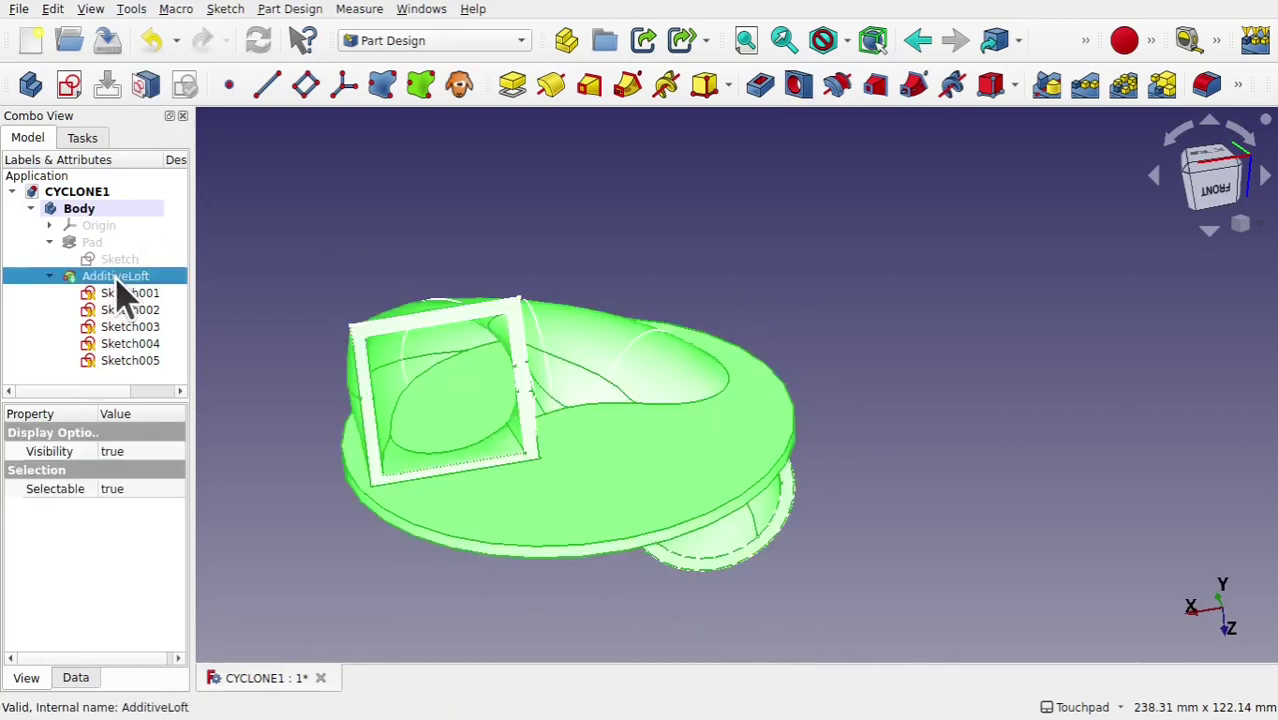
key(Delete)
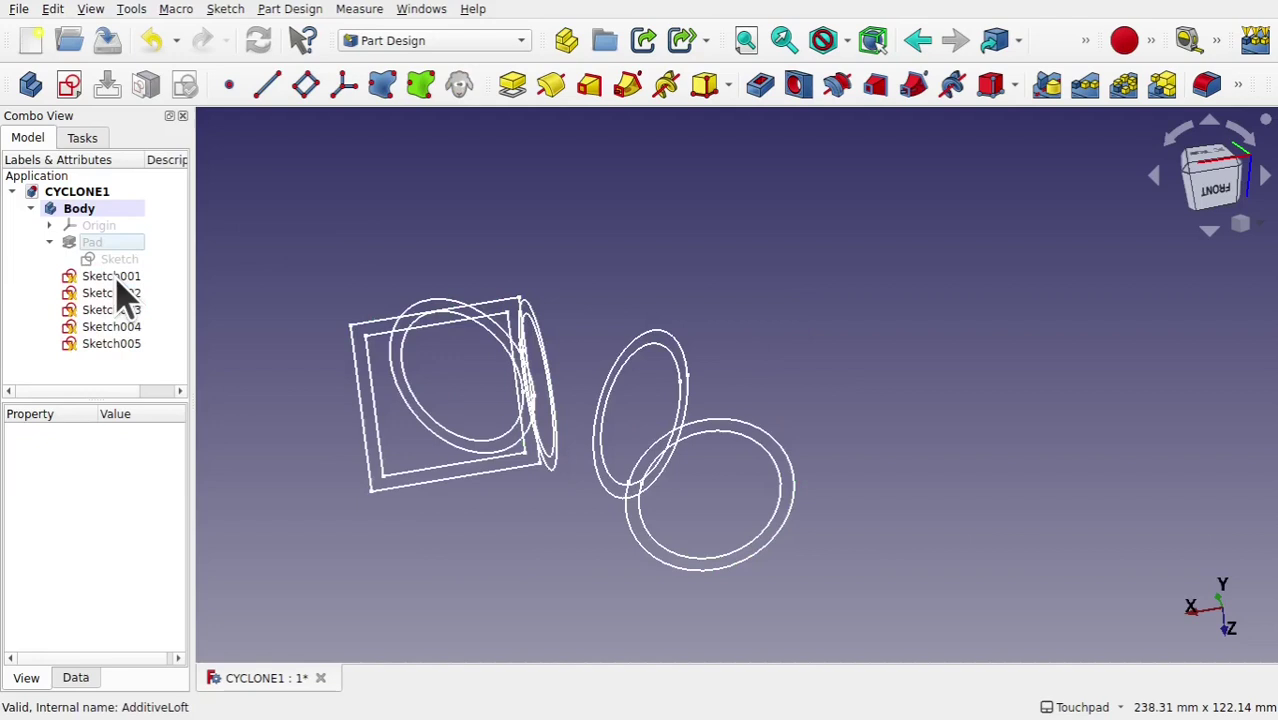
click(117, 278)
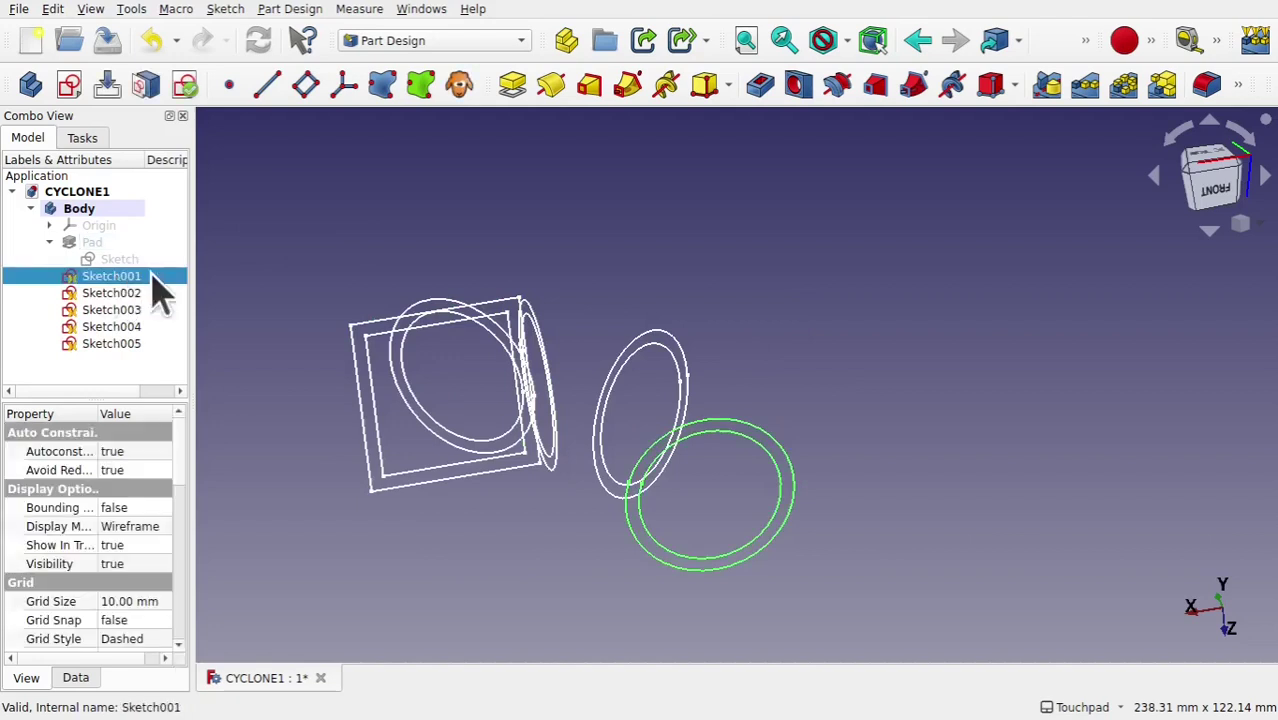
click(92, 242)
key(space)
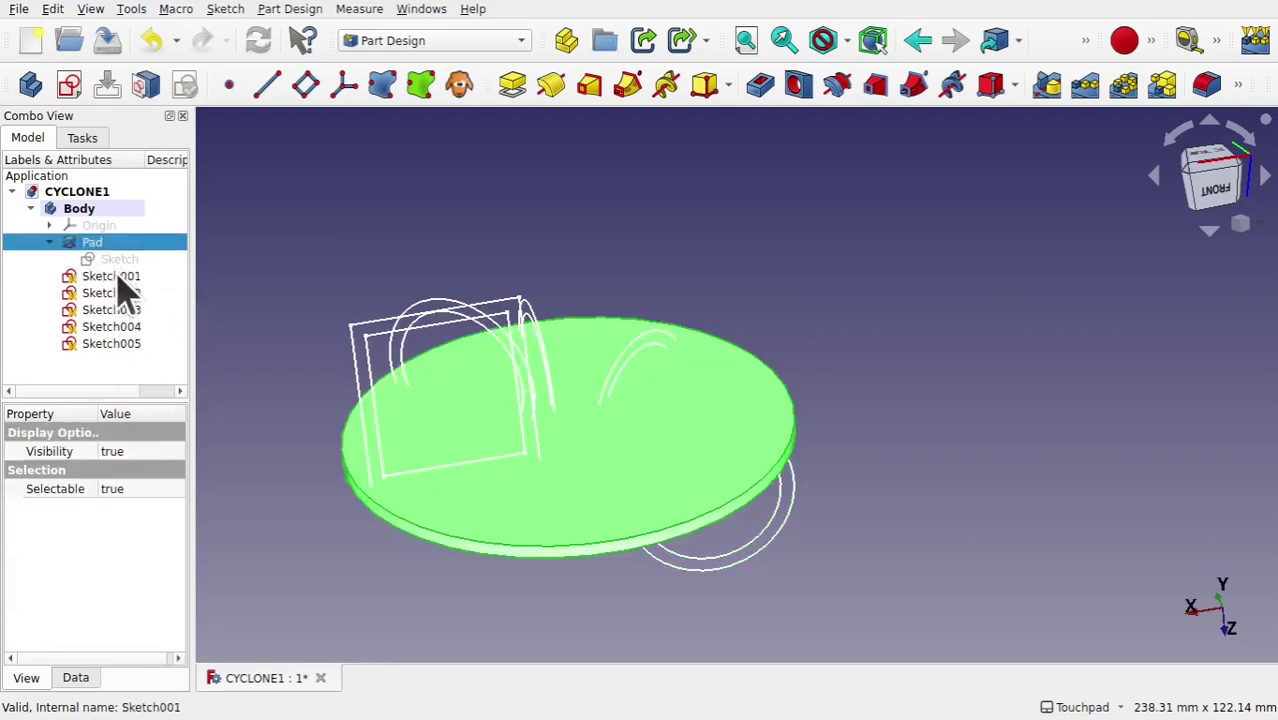
Duplicate Sketch001 through Sketch005 together, excluding the dependencies YZ_Plane, XZ_Plane, XY_Plane, Sketch and Pad from the copy.
click(126, 278)
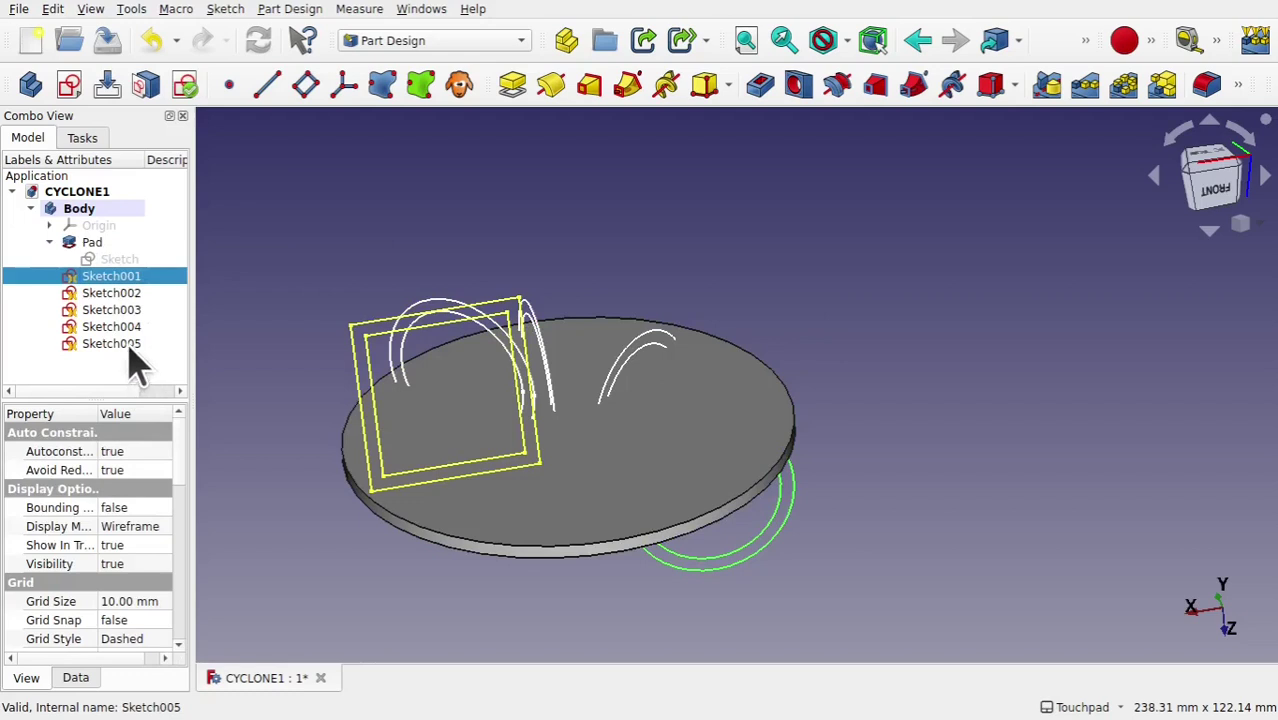
drag(193, 358, 270, 362)
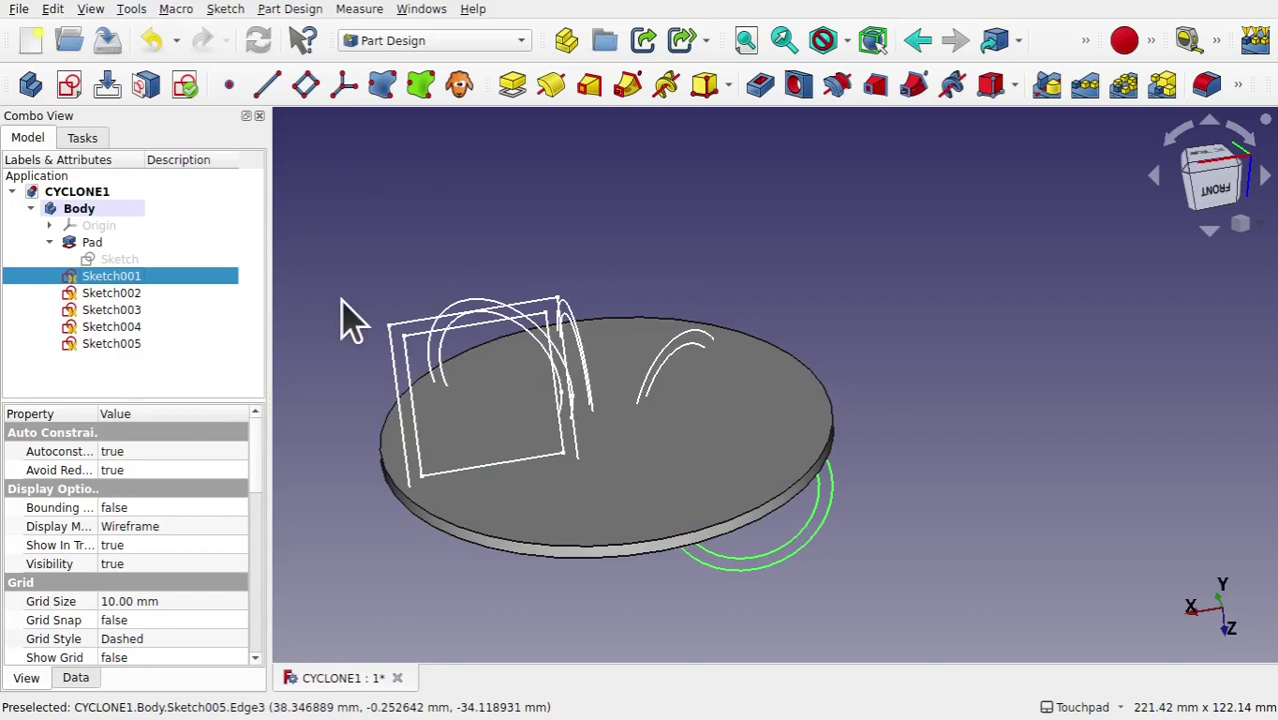
shift+click(112, 344)
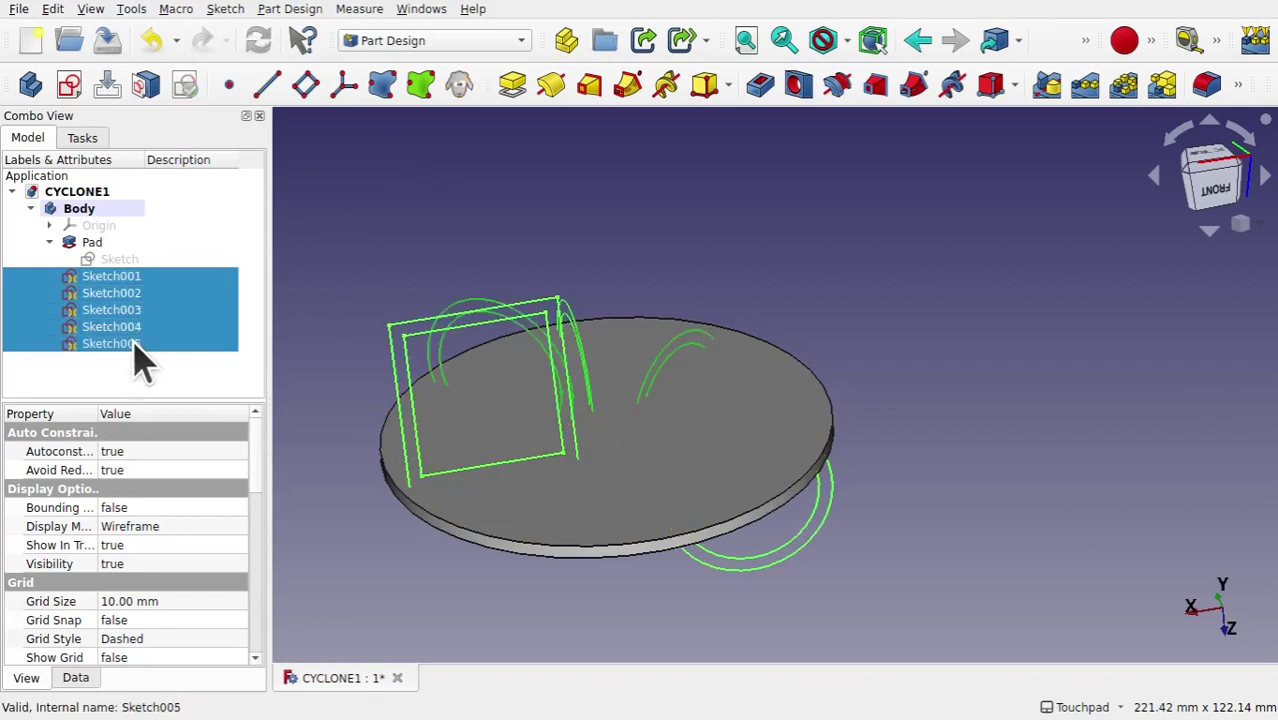
click(53, 10)
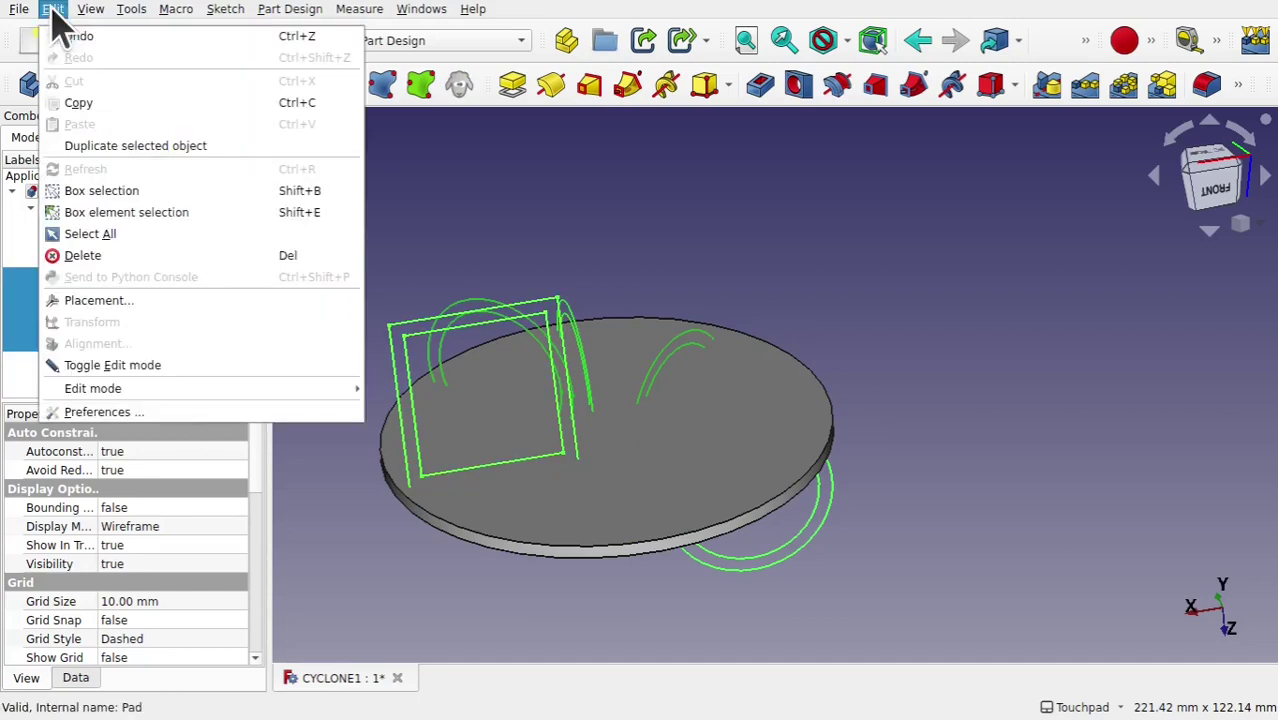
click(130, 150)
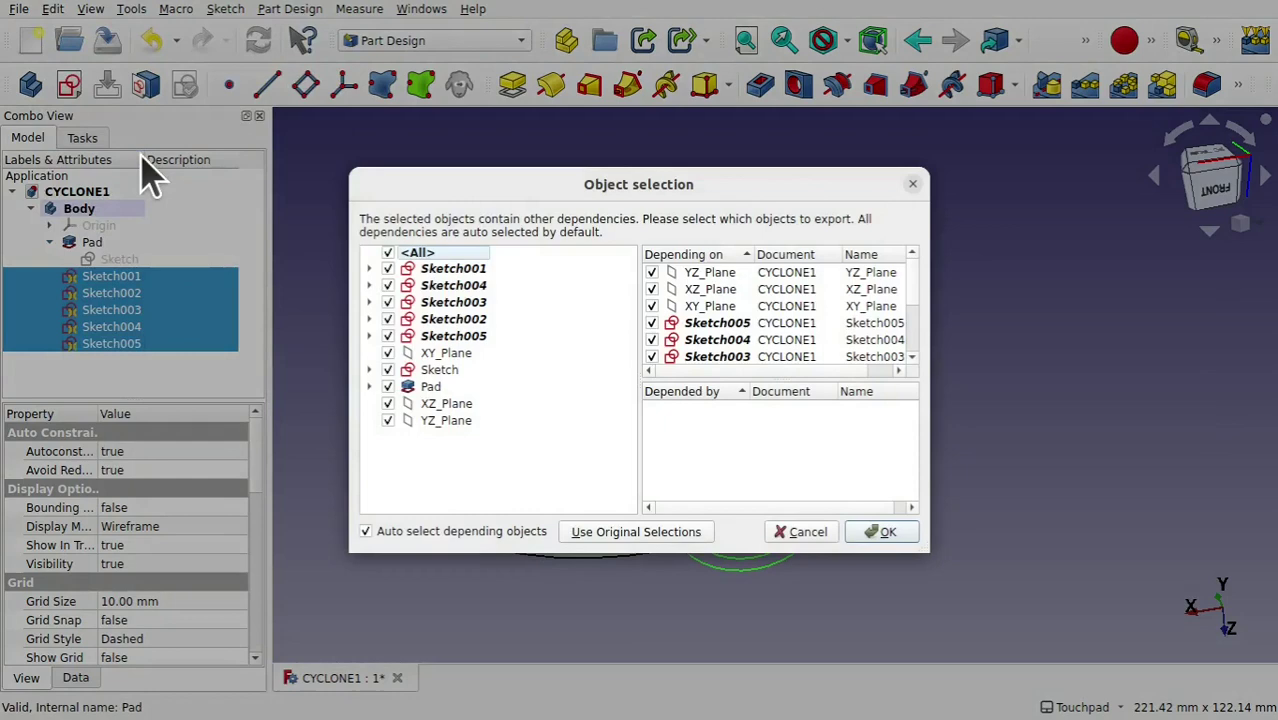
click(392, 421)
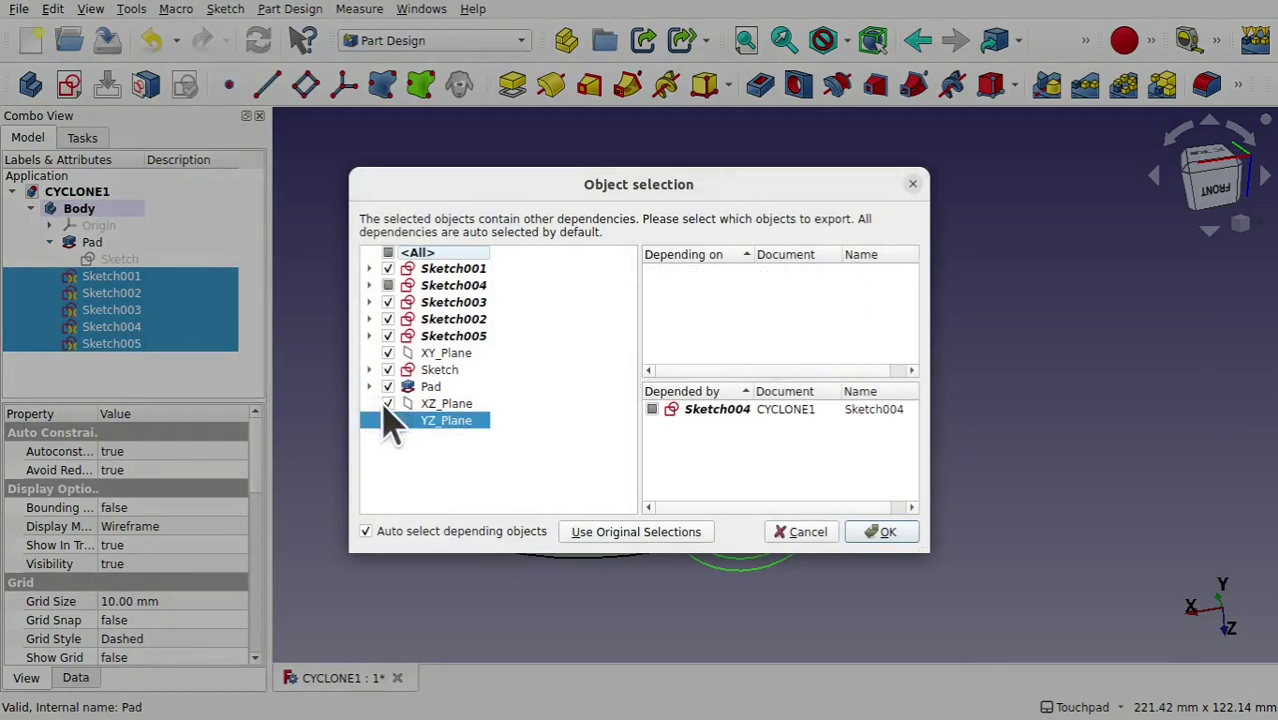
click(388, 403)
click(388, 386)
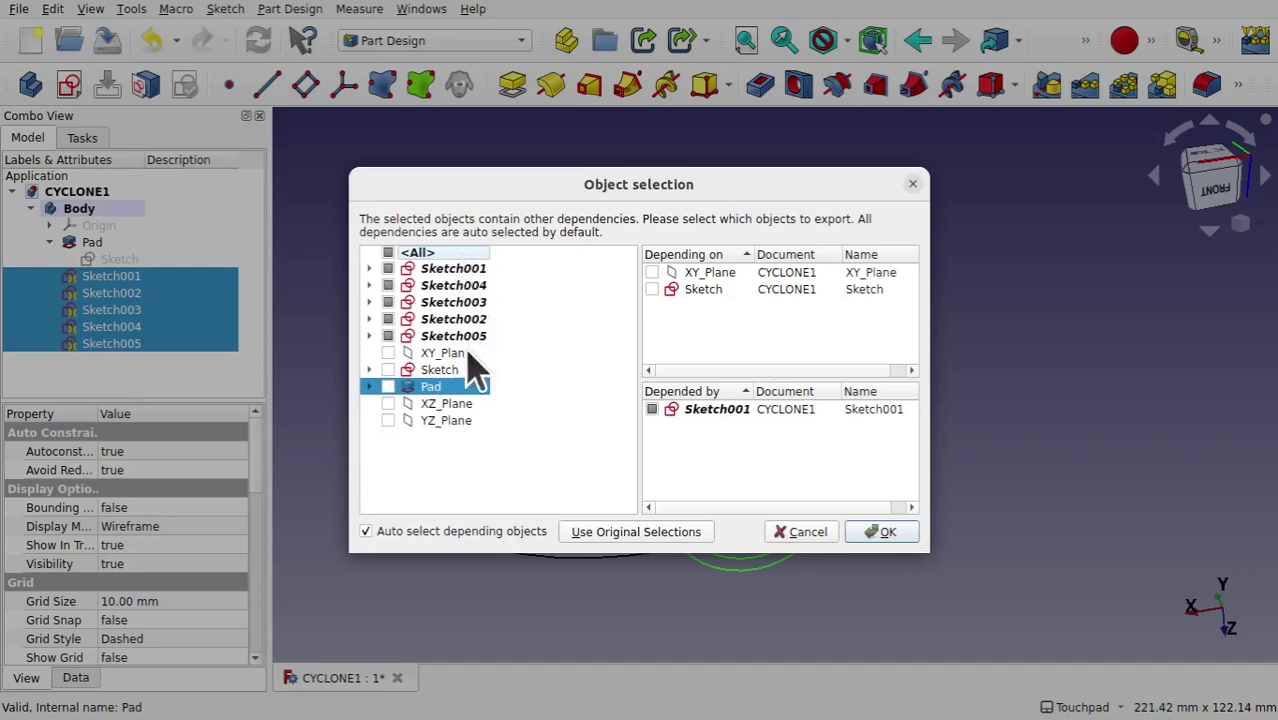
click(886, 532)
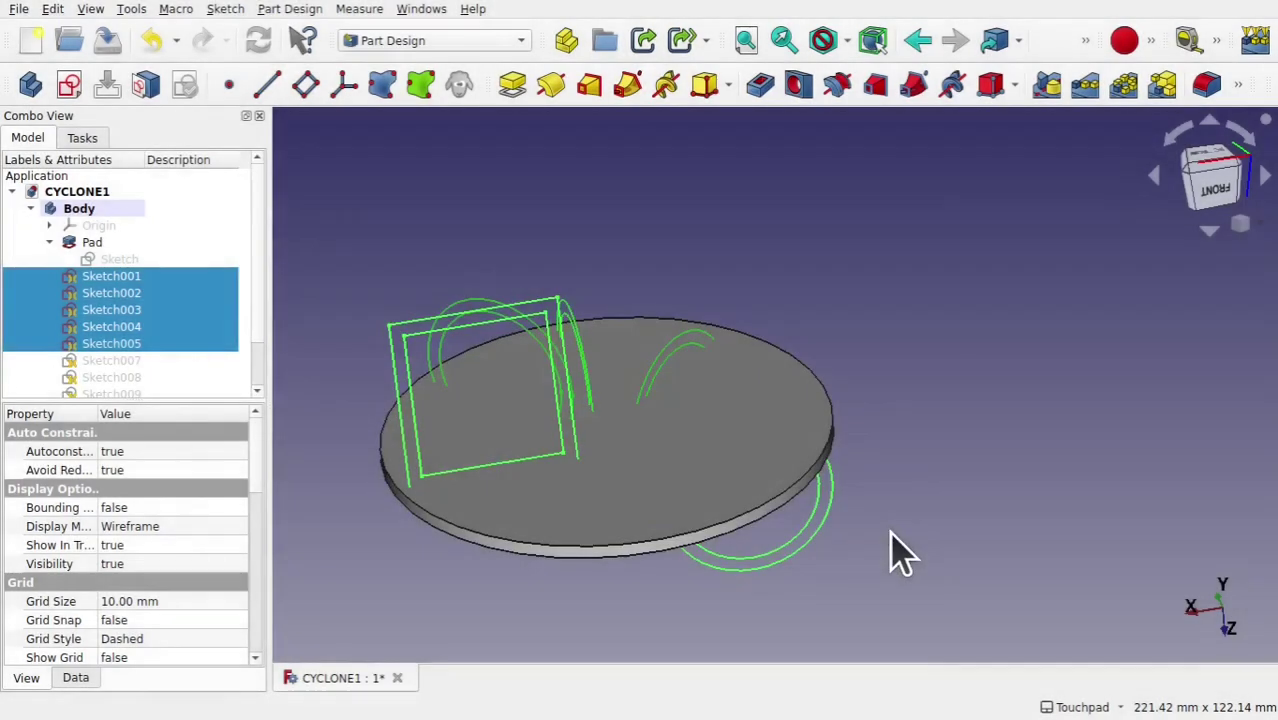
Compare the original sketches with their duplicates and hide the duplicate that is still shown, Sketch007.
scroll(259, 350, down, 1)
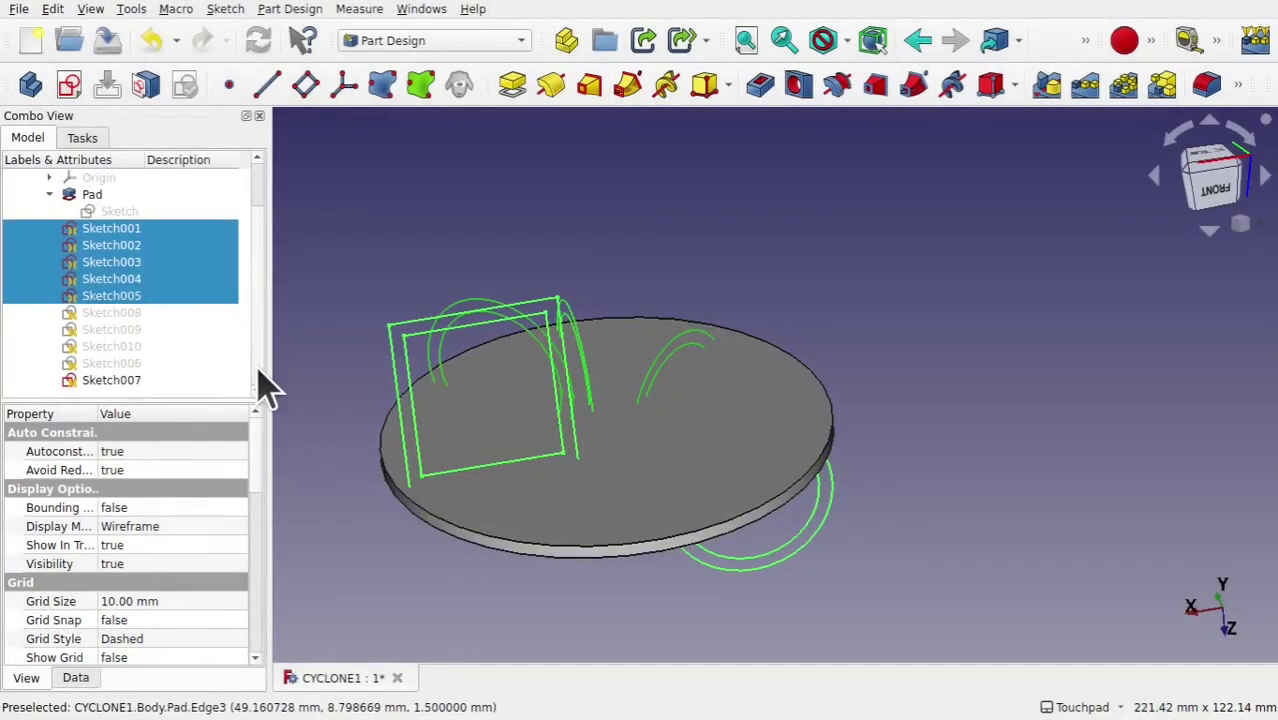
click(134, 365)
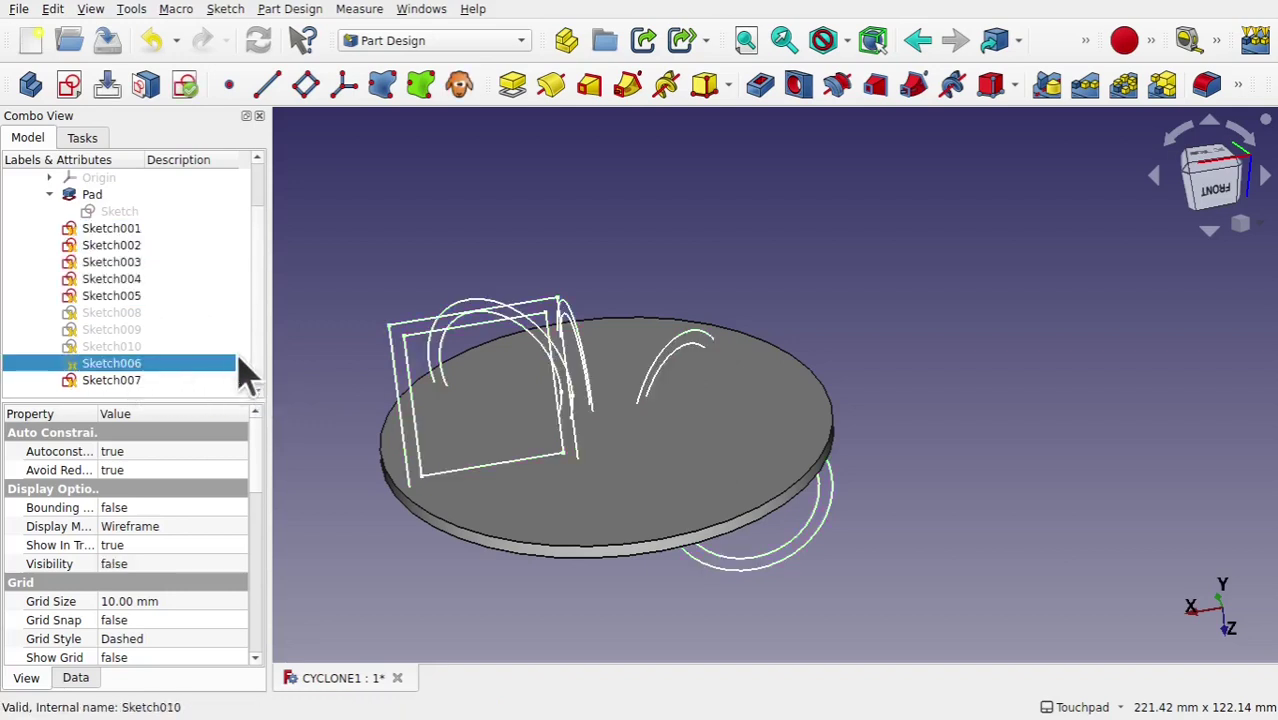
click(116, 388)
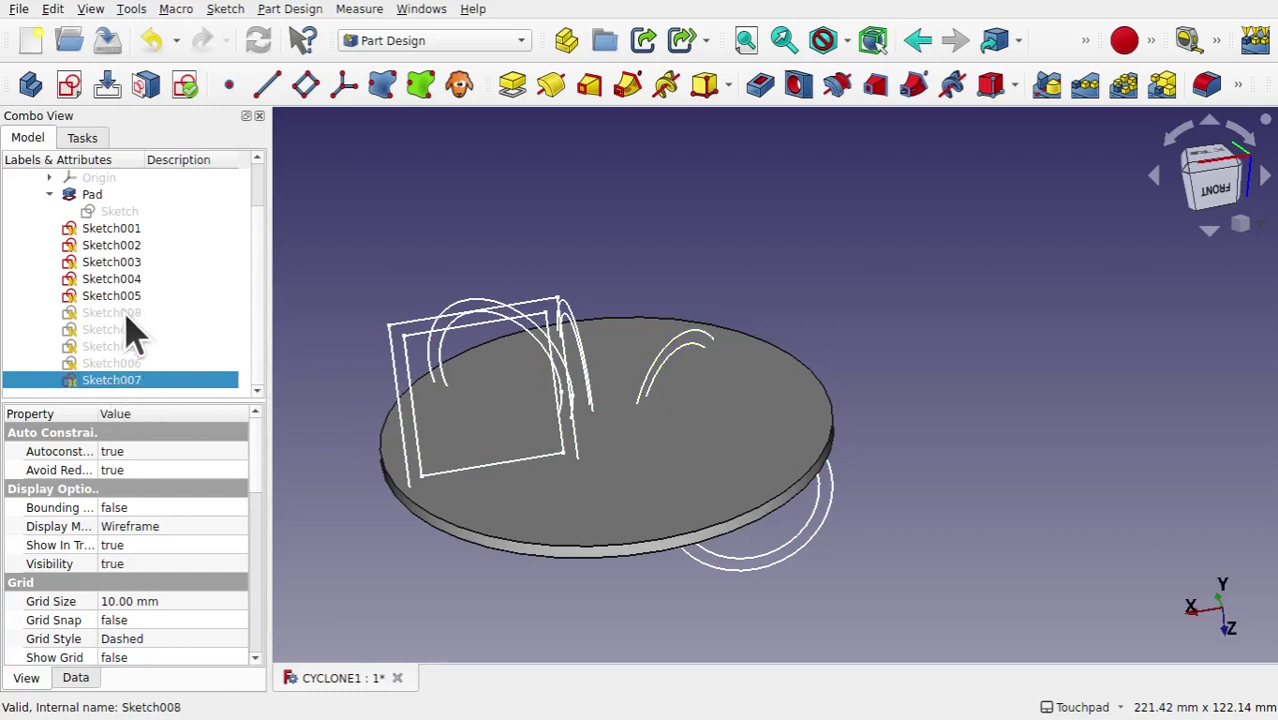
mouse_move(125, 318)
mouse_down()
mouse_move(157, 337)
mouse_move(129, 323)
mouse_move(191, 334)
mouse_up()
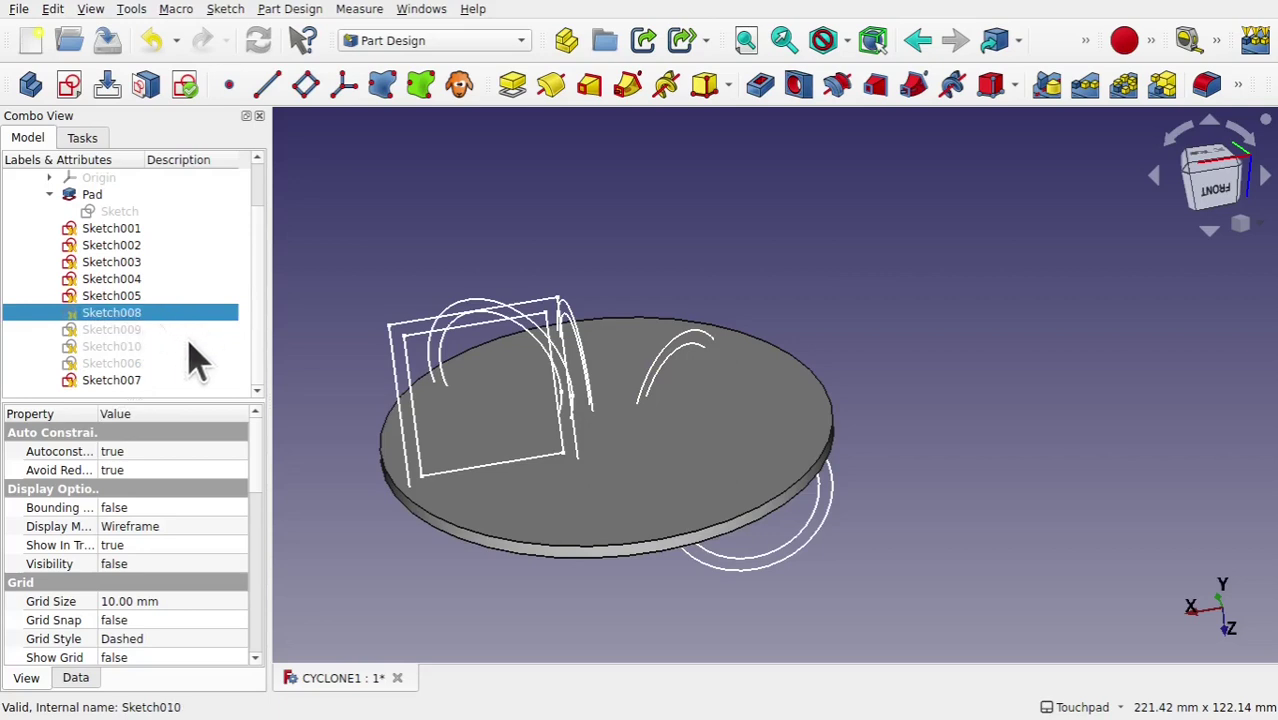
click(129, 250)
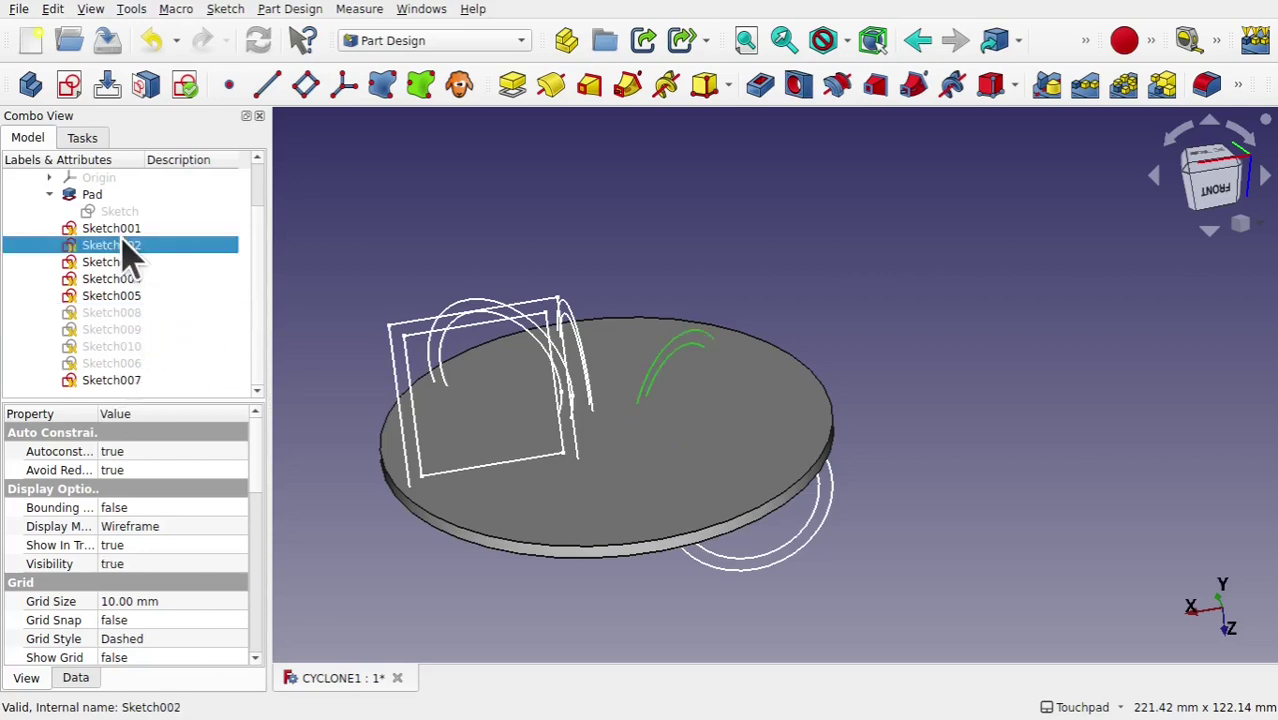
click(118, 213)
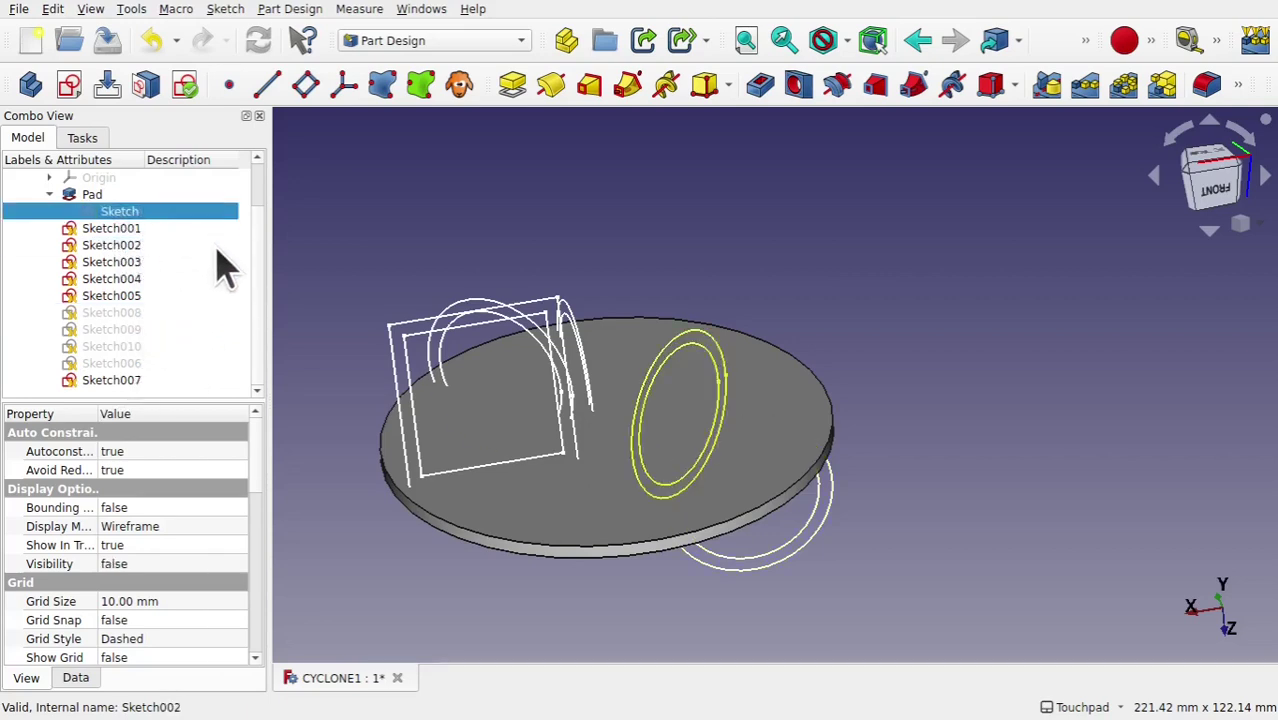
click(121, 231)
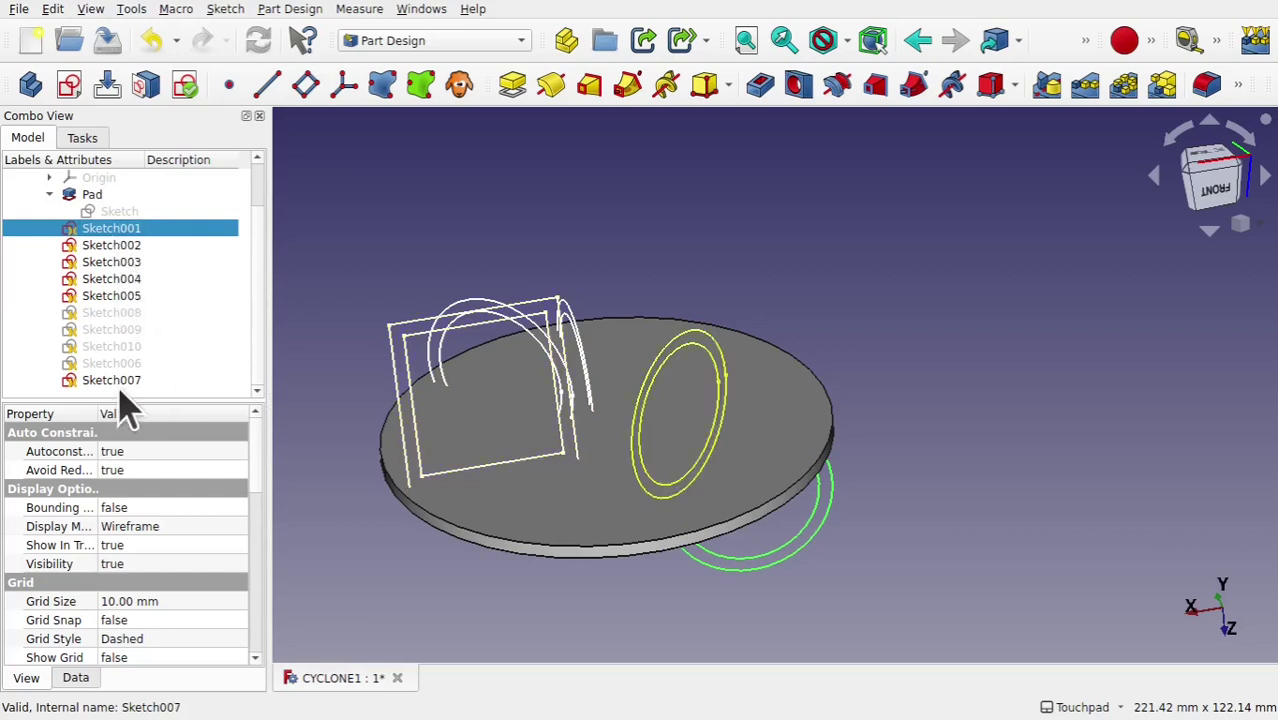
click(86, 382)
key(space)
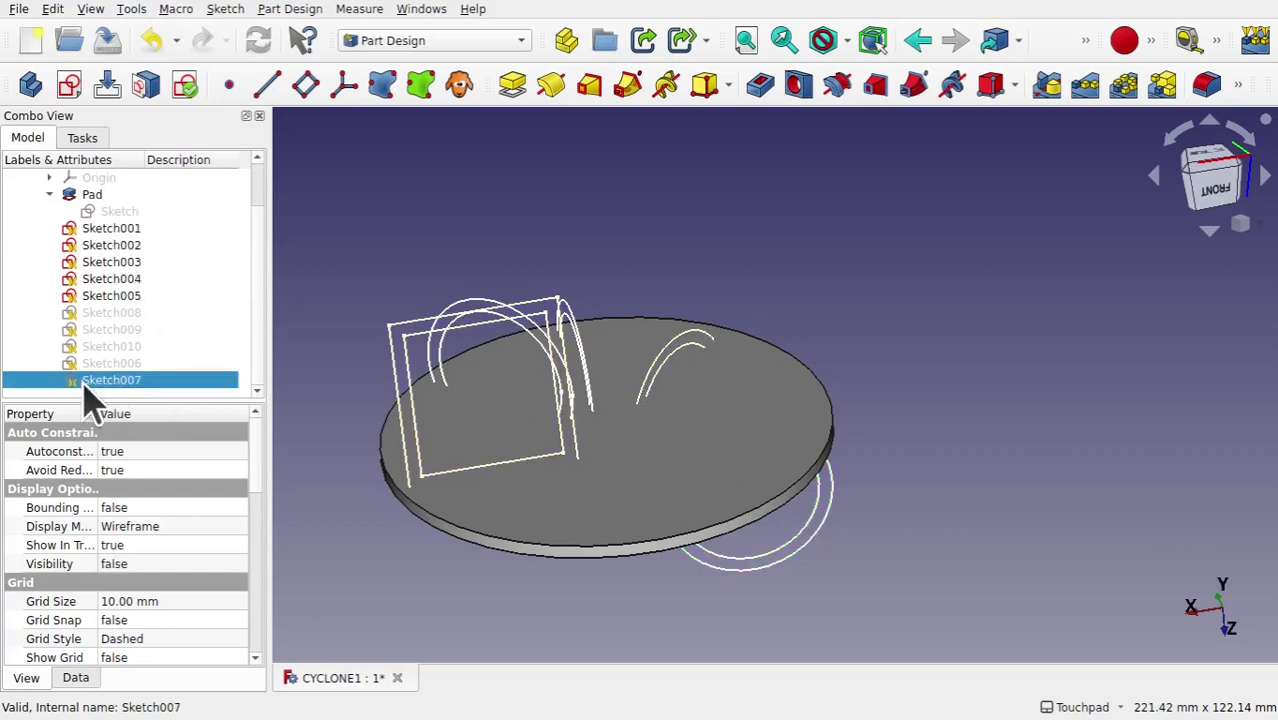
Delete the inner circle from the original Sketch001, keep its outer circle, and close the sketch.
click(118, 314)
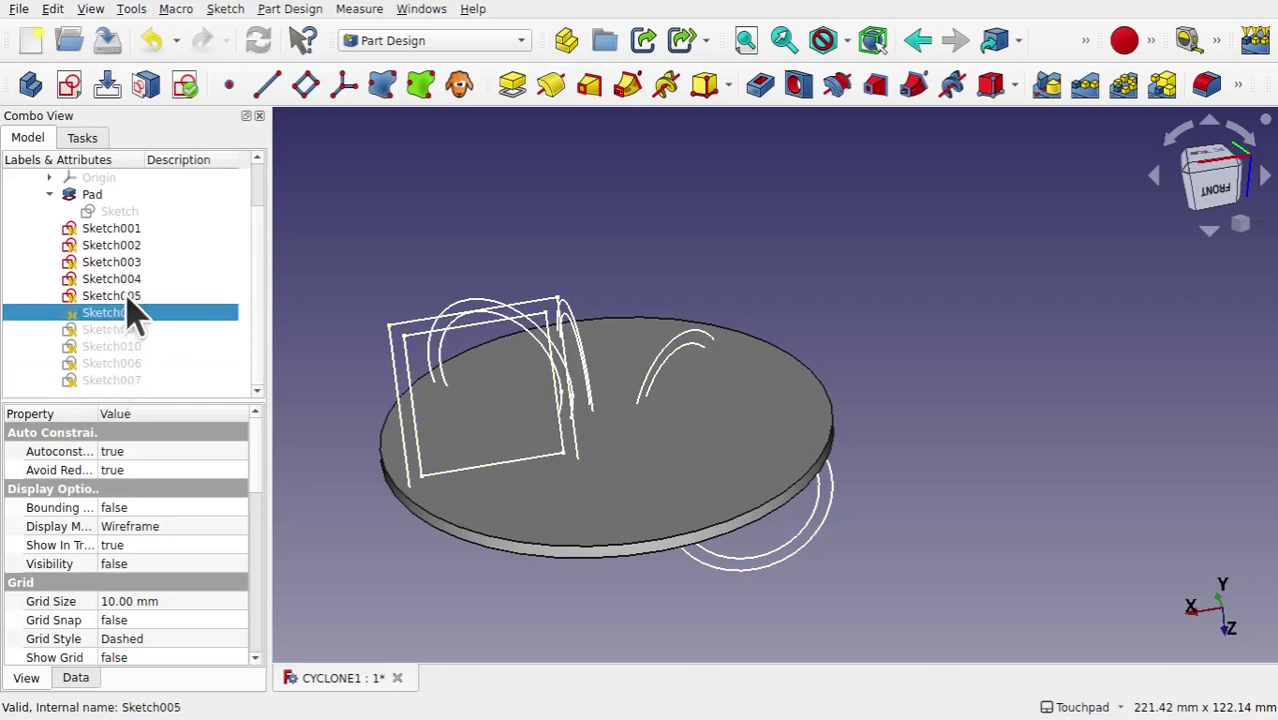
click(130, 297)
click(134, 230)
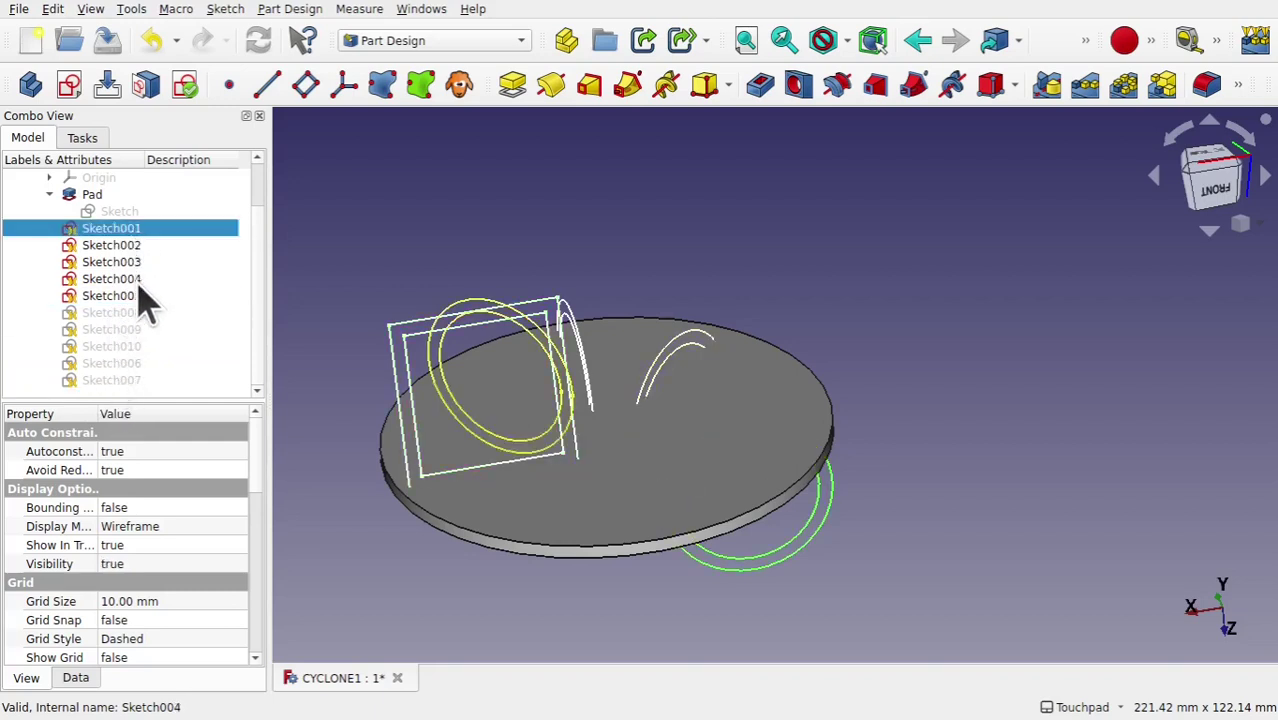
double_click(127, 230)
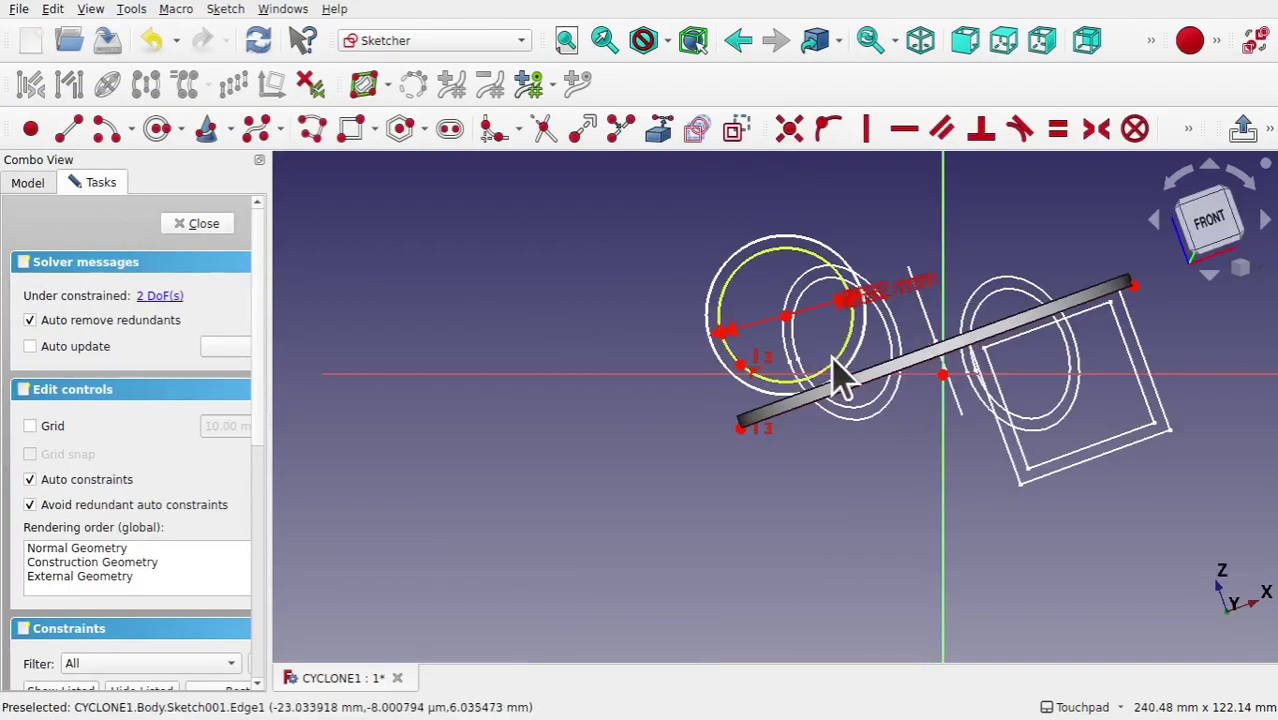
middle_drag(927, 330, 650, 531)
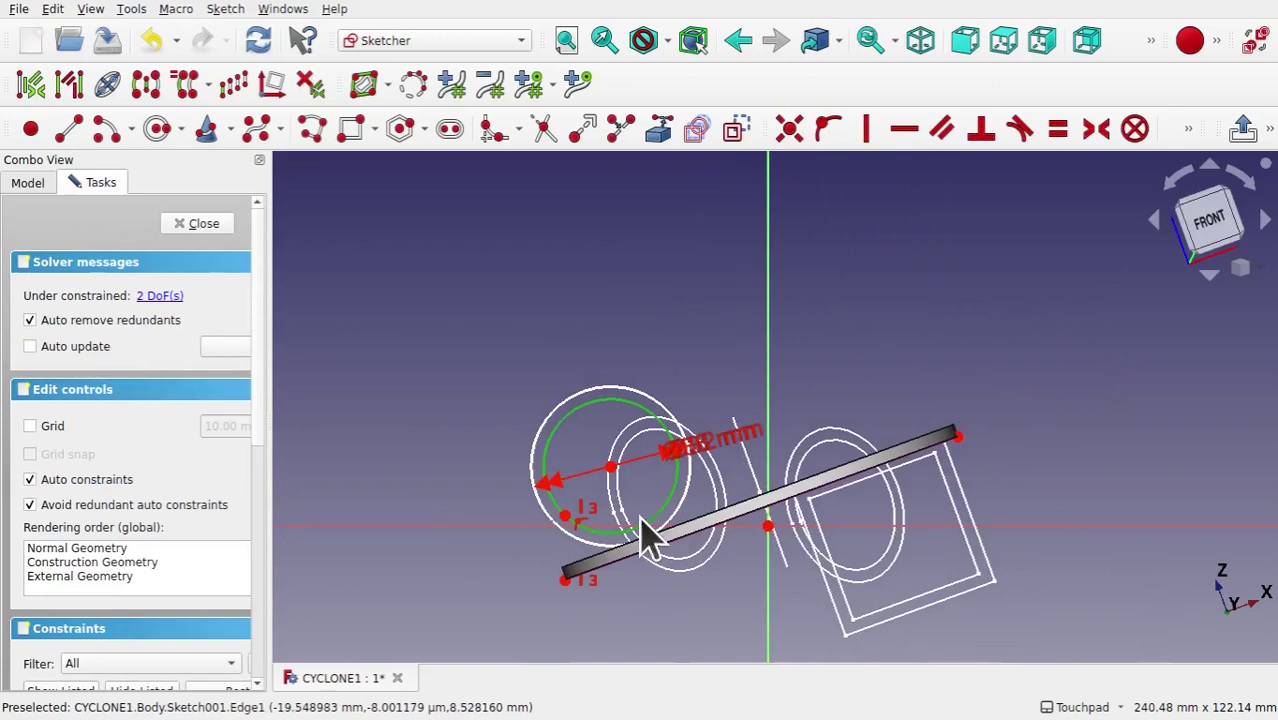
key(Delete)
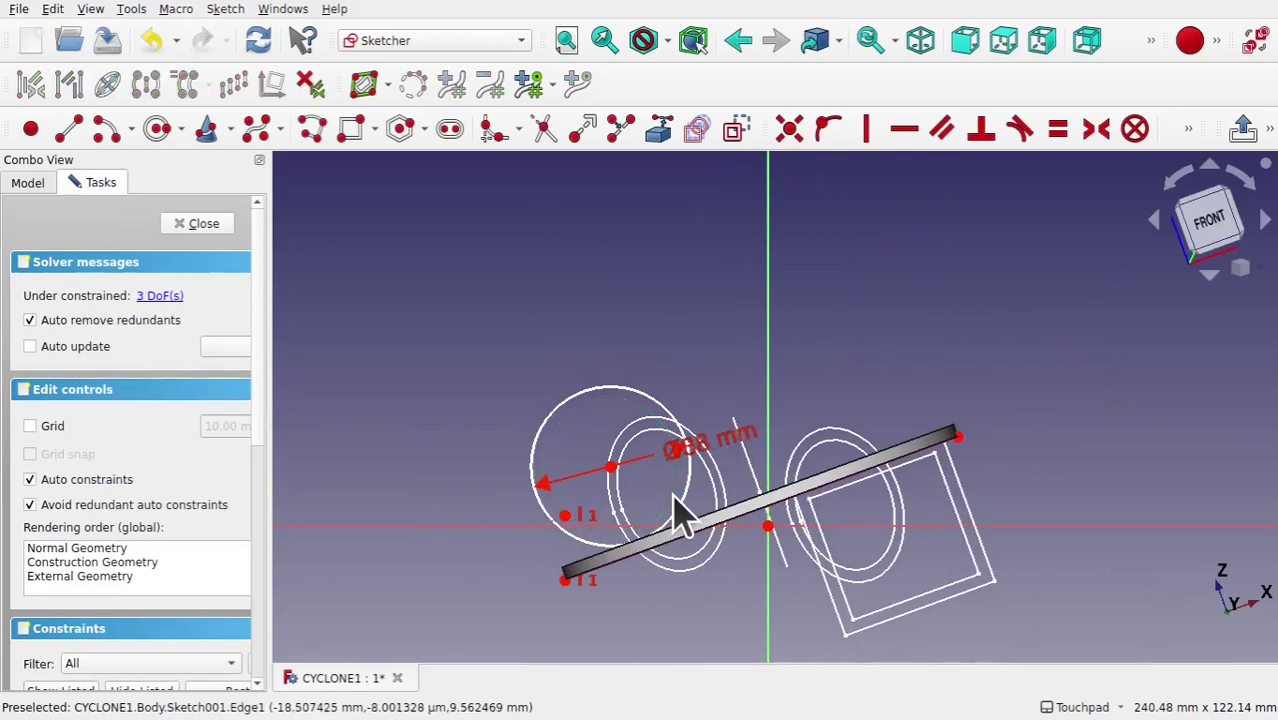
click(204, 232)
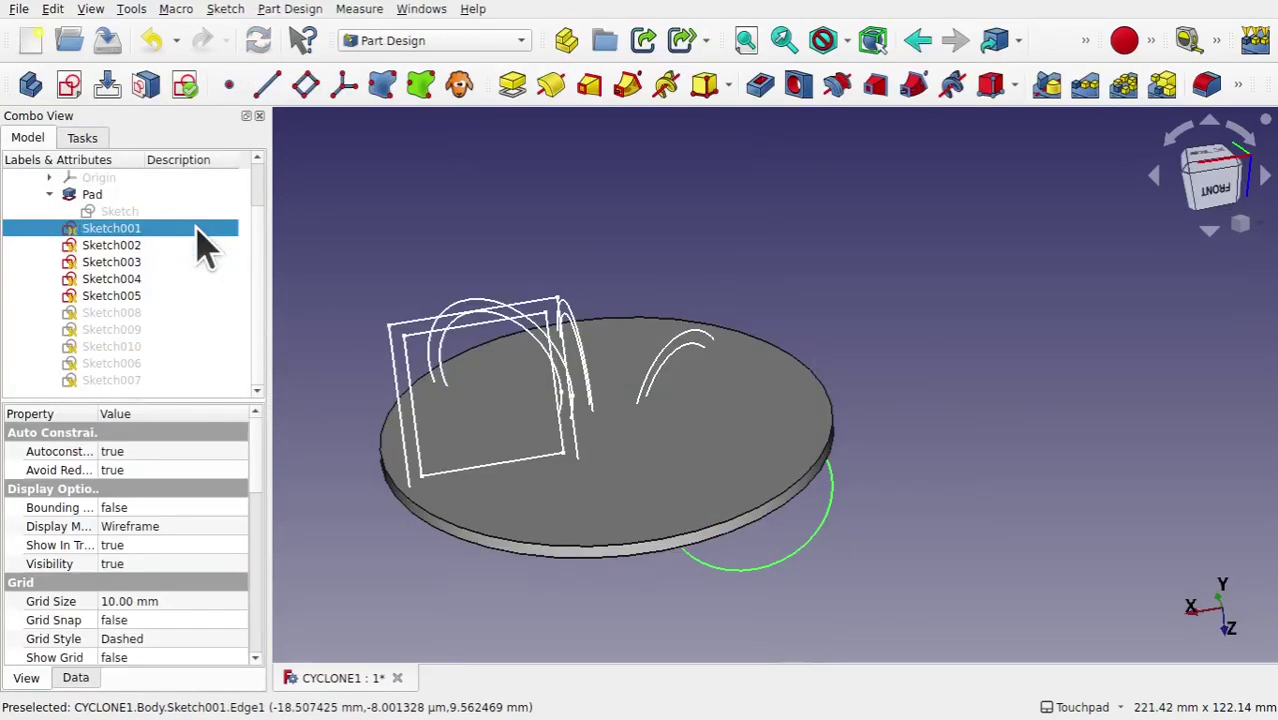
Delete the inner circle from the original Sketch002 and close the sketch.
double_click(108, 248)
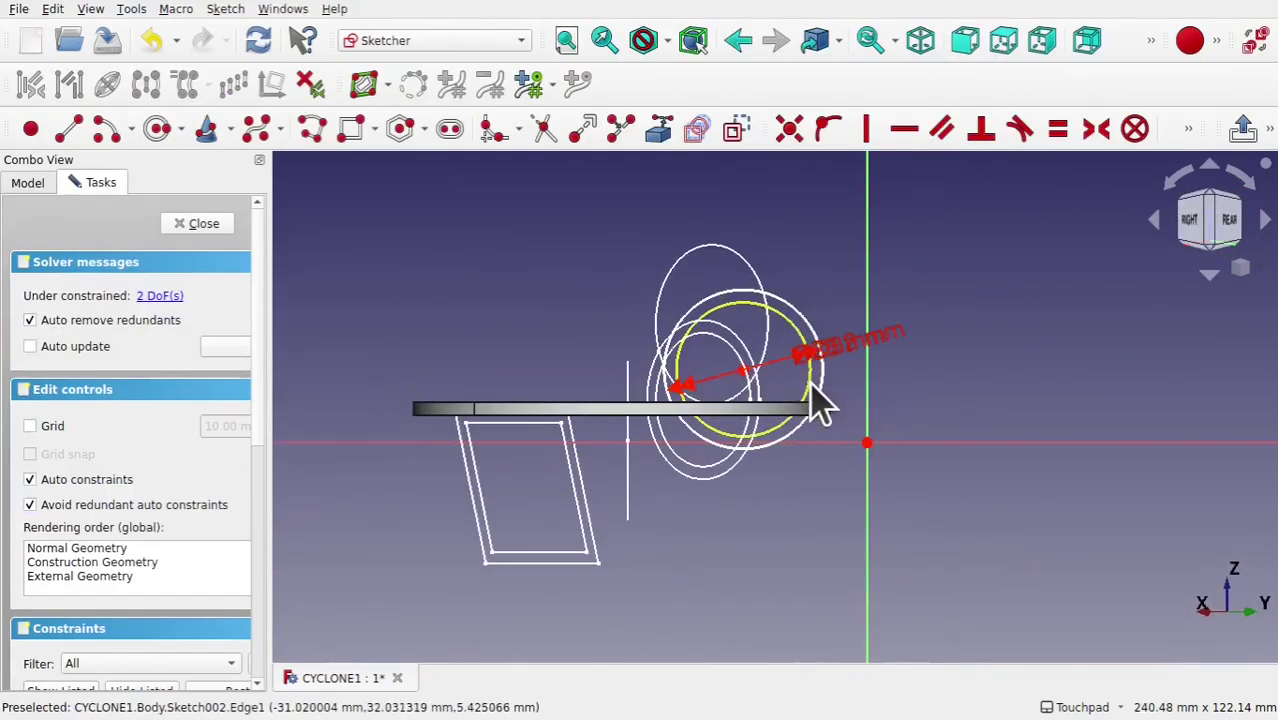
scroll(820, 400, up, 5)
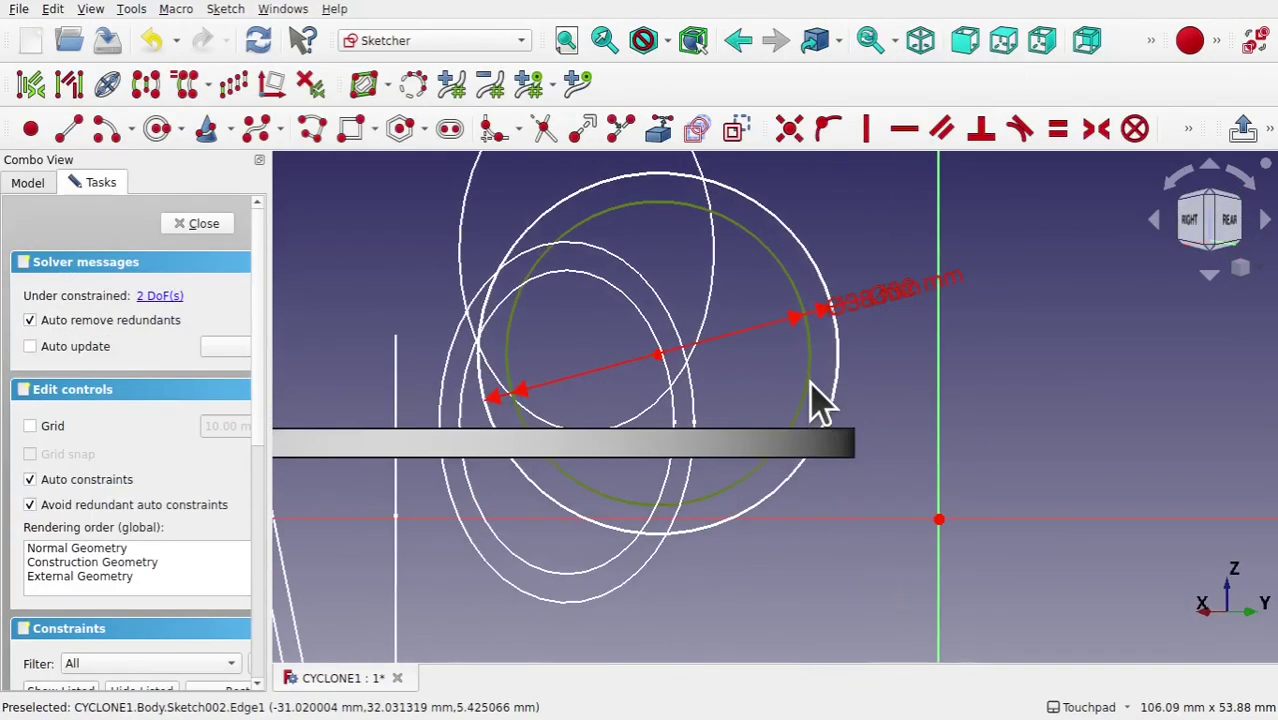
click(196, 226)
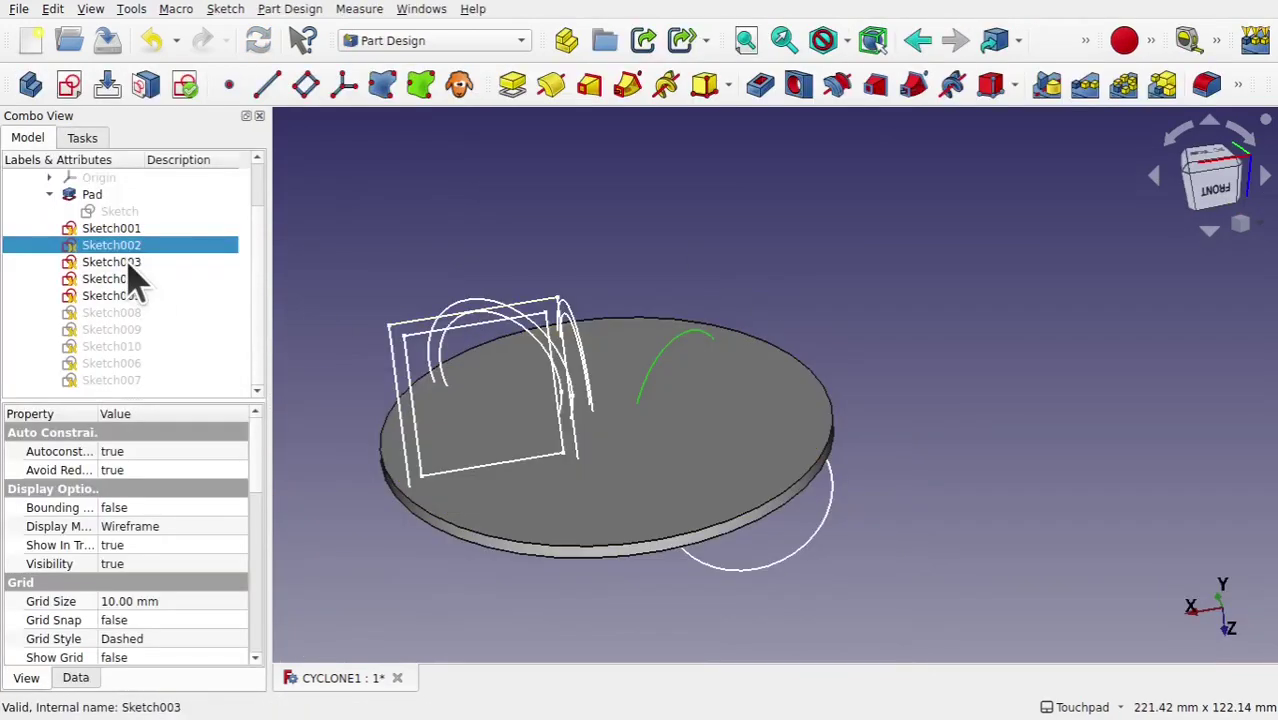
Delete the inner circle from the original Sketch003, keep its 38 mm outer circle, and close the sketch.
double_click(128, 264)
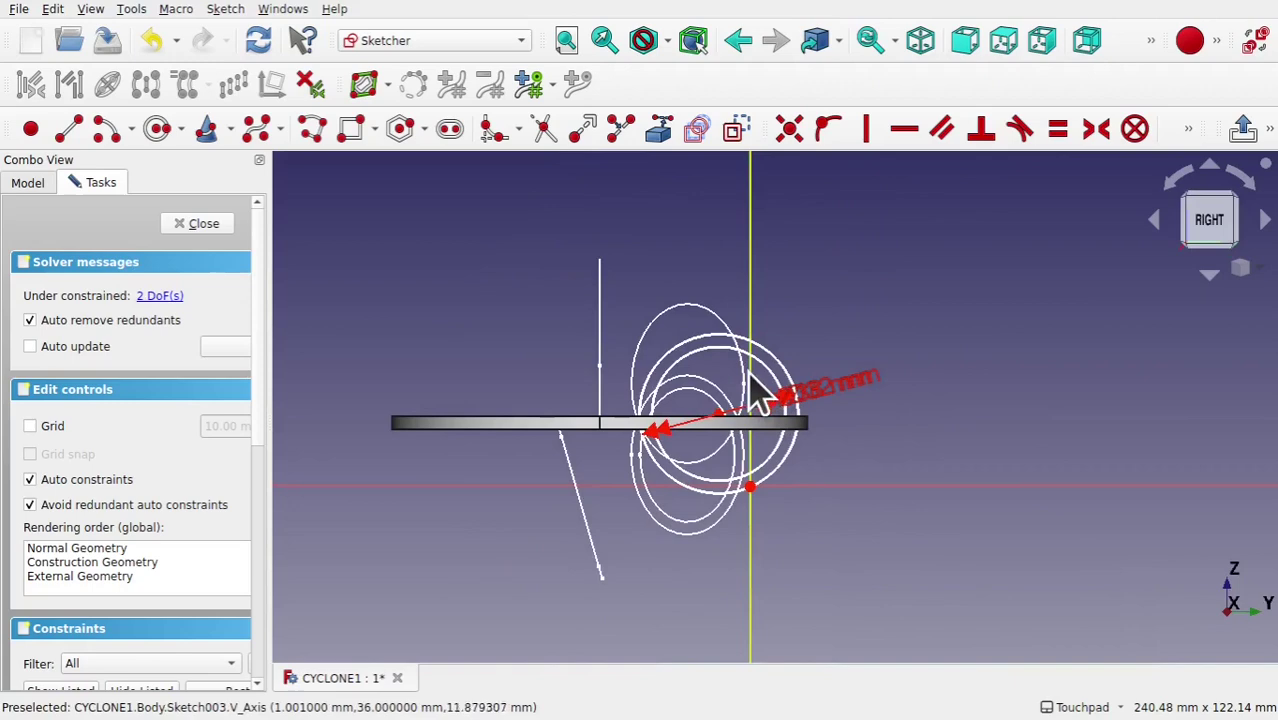
click(757, 368)
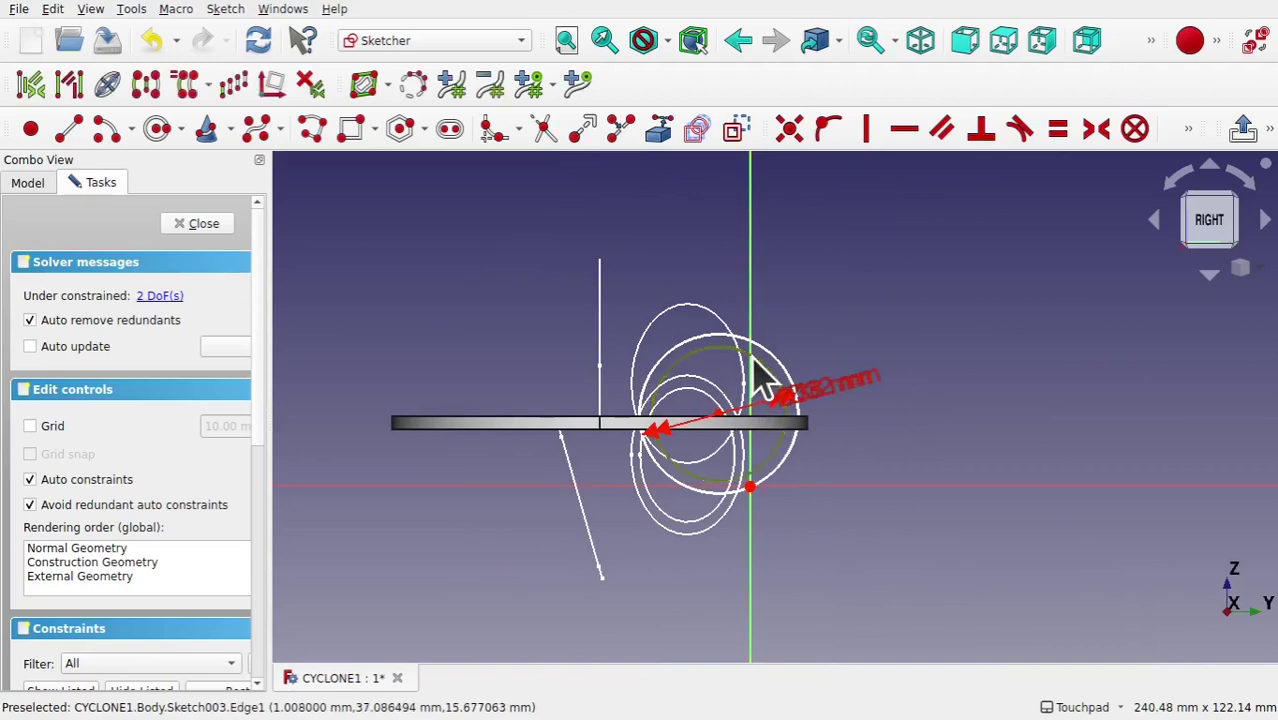
scroll(757, 370, up, 4)
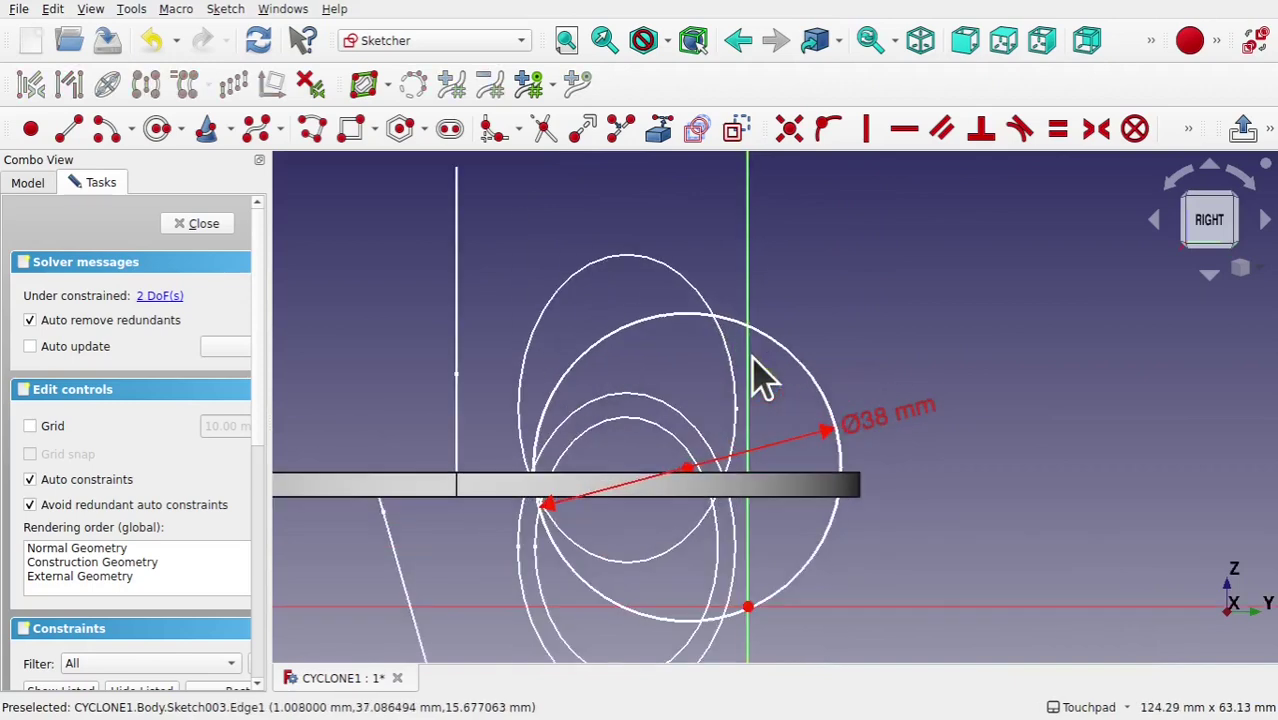
click(198, 226)
Delete the inner circle from the original Sketch004 and close the sketch.
click(136, 279)
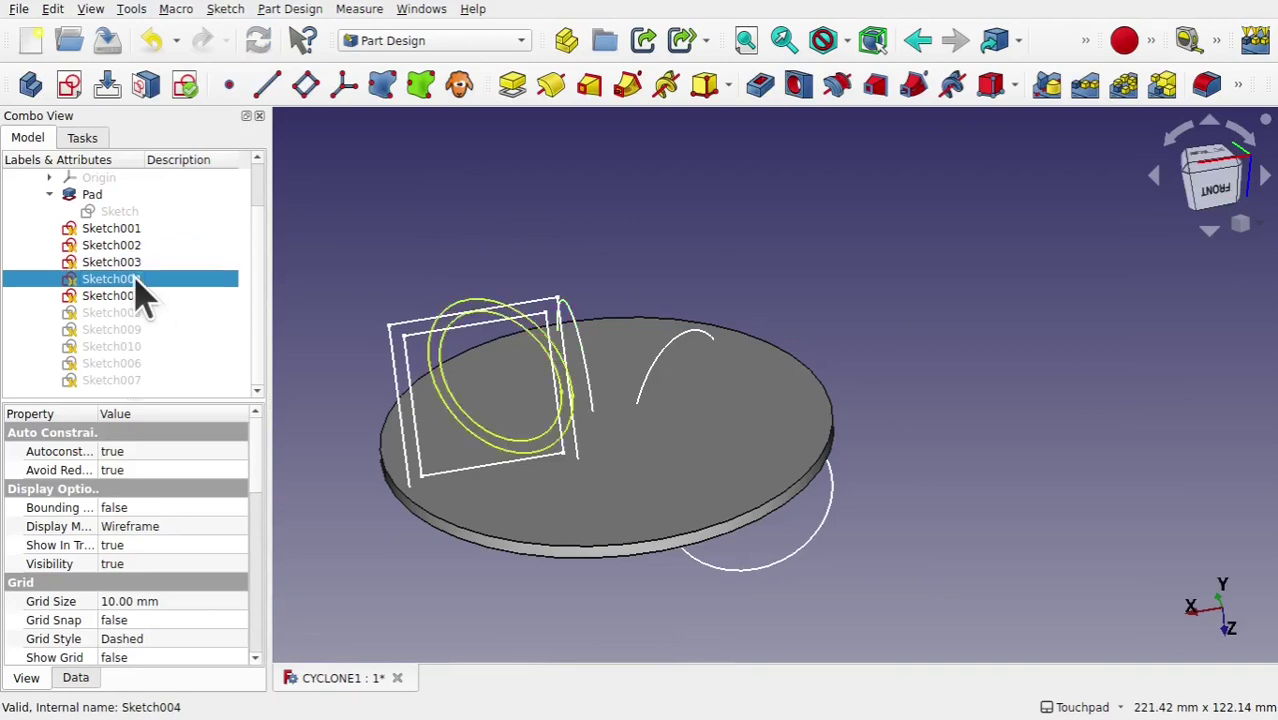
double_click(137, 281)
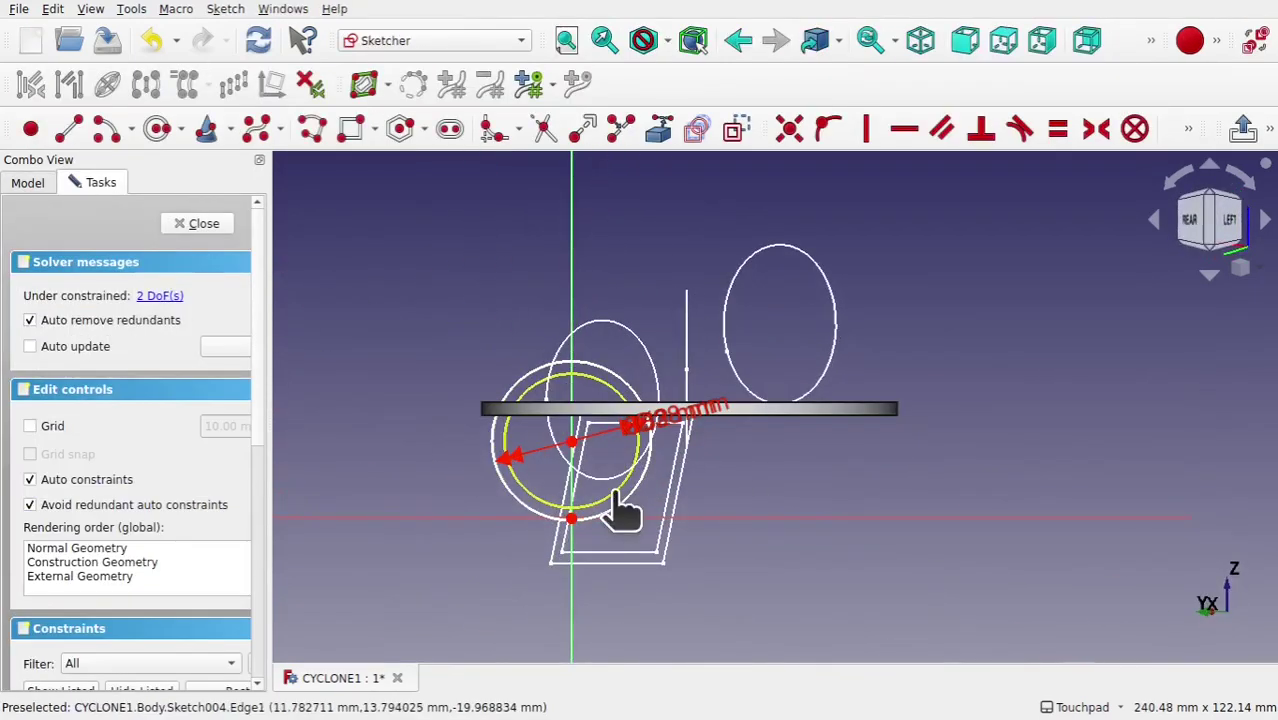
click(197, 223)
Delete all four edges of the inner rectangle from the original Sketch005, keep the outer rectangle, and close the sketch.
double_click(134, 300)
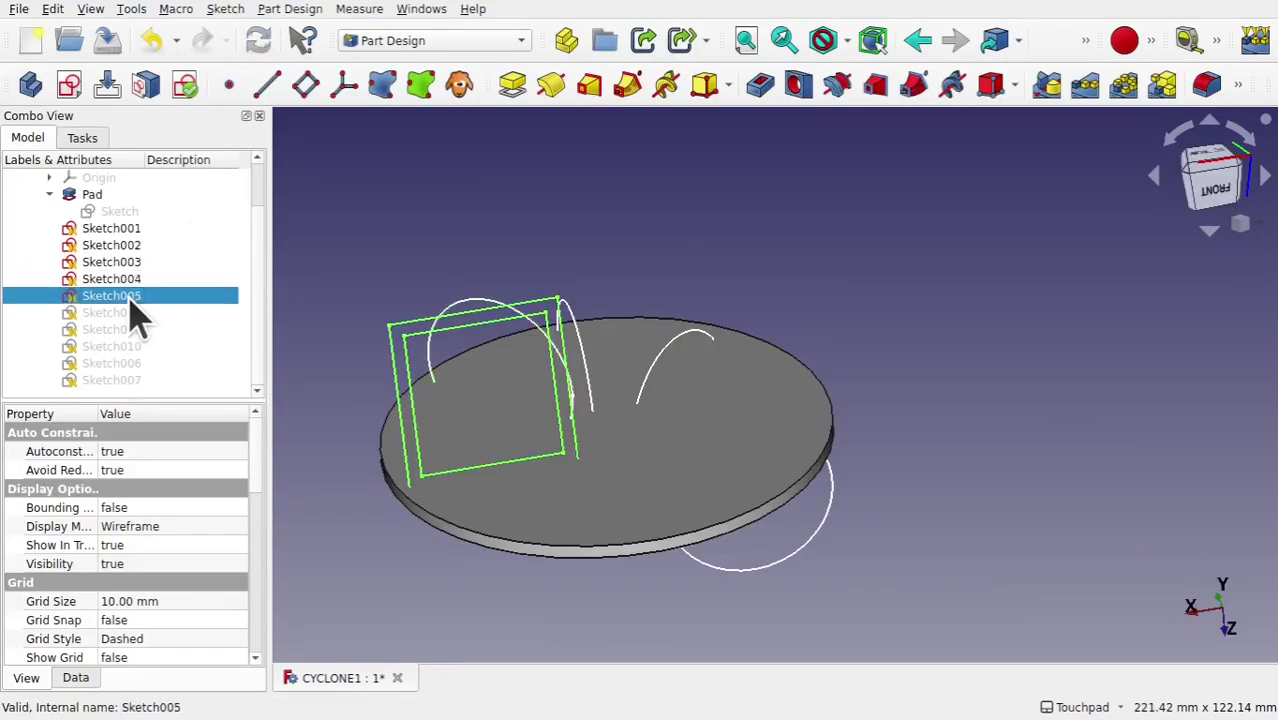
scroll(944, 463, up, 5)
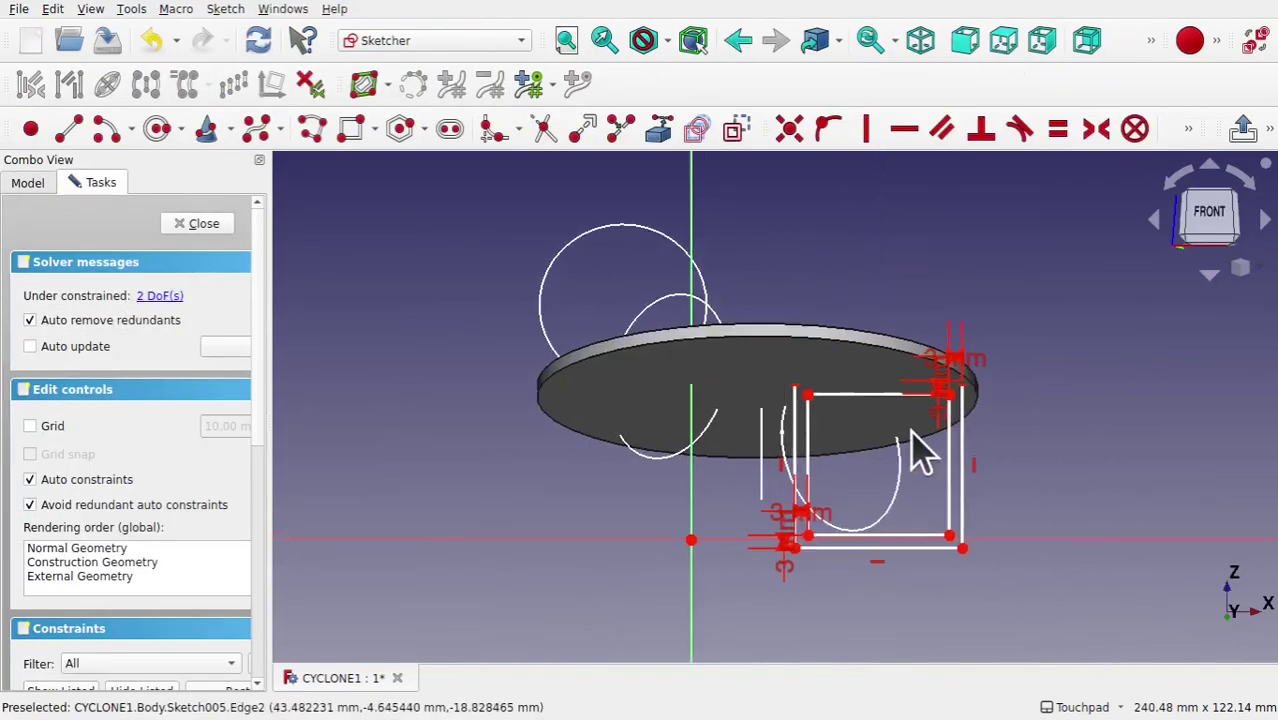
click(820, 362)
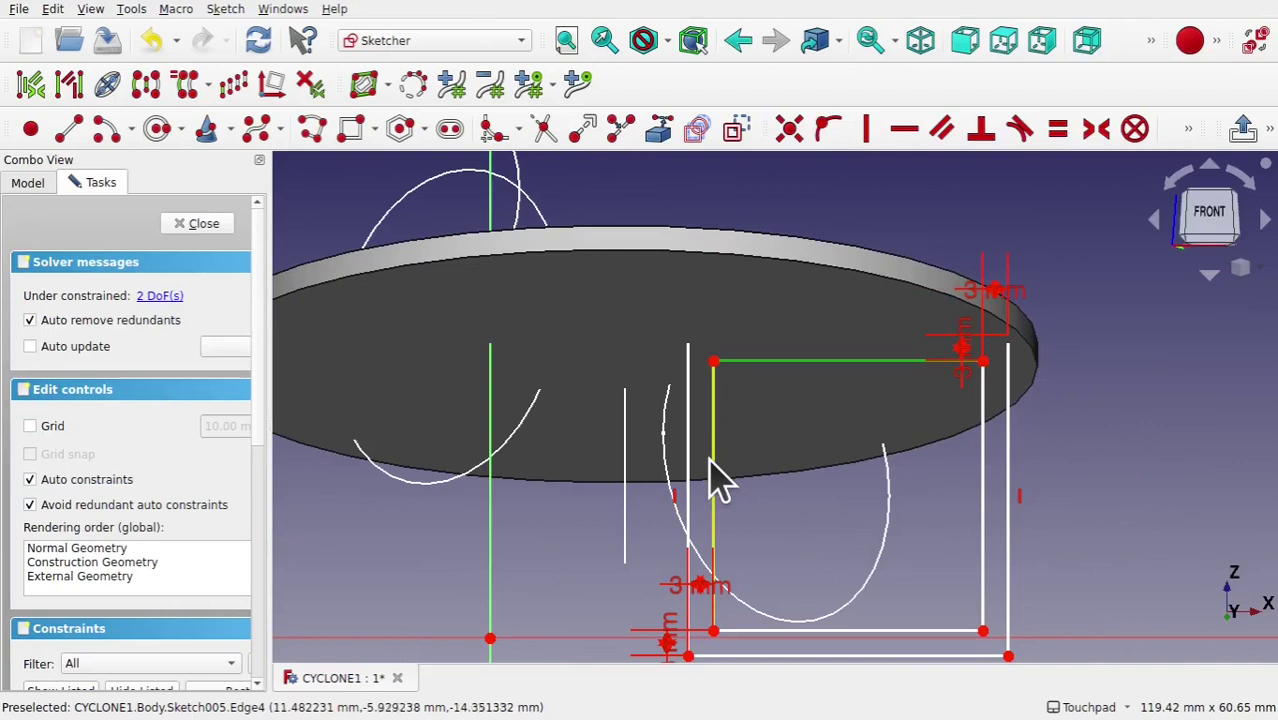
click(714, 462)
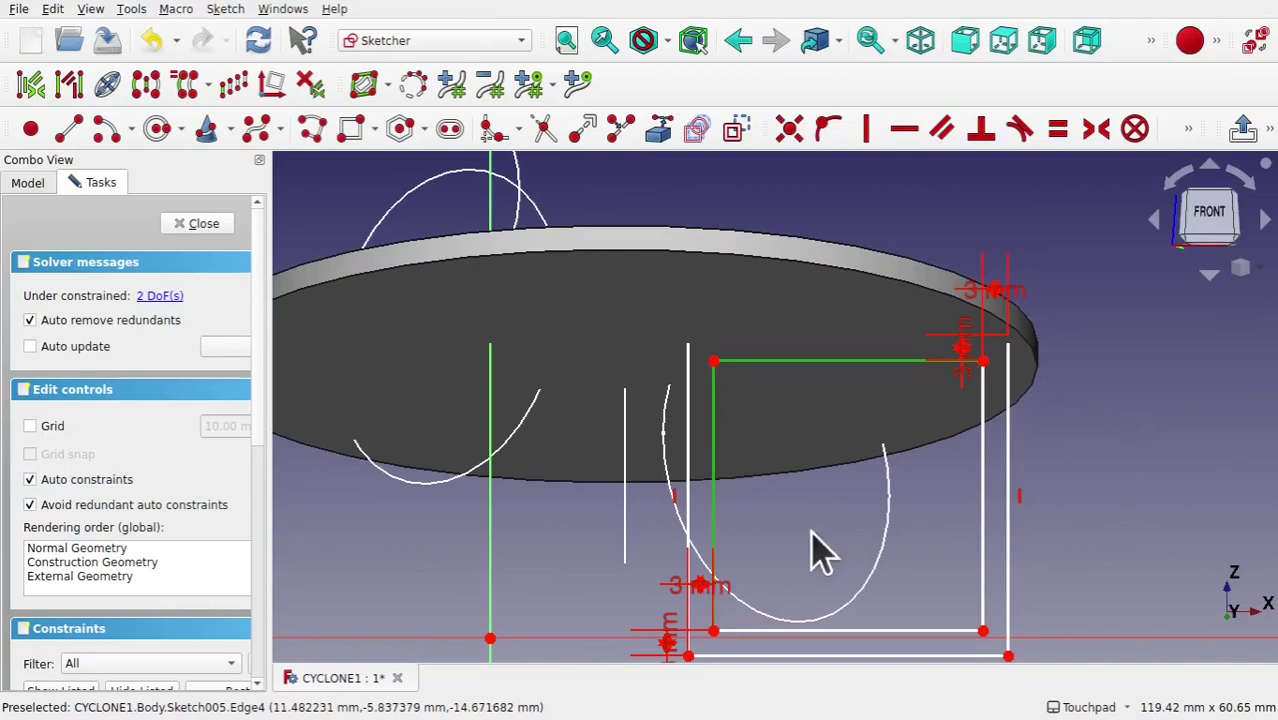
click(876, 630)
click(983, 560)
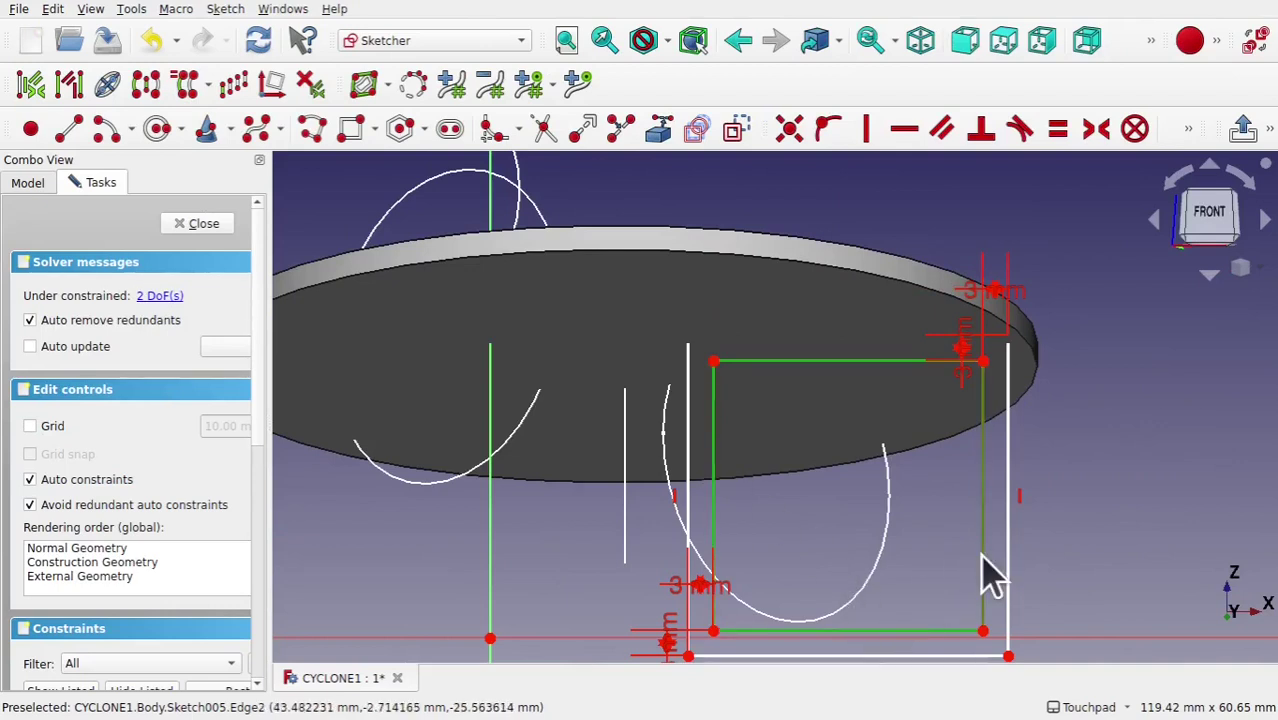
key(Delete)
click(199, 226)
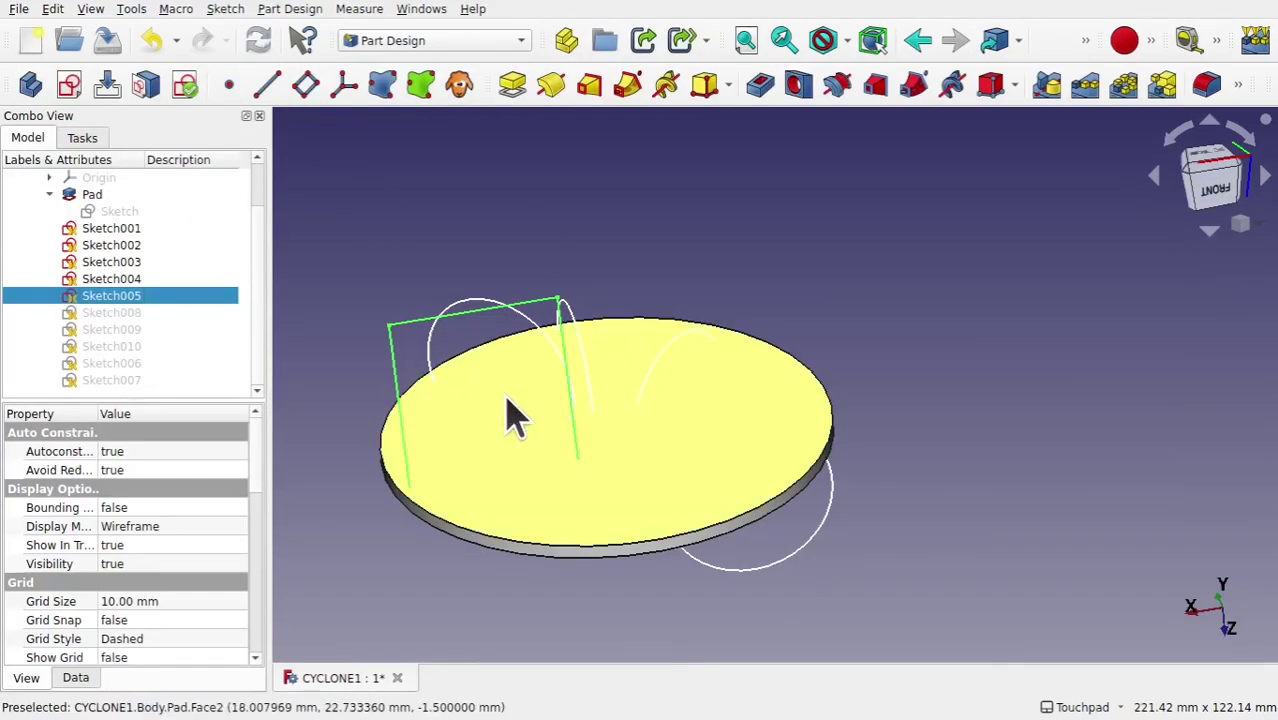
Hide the original Sketch001 through Sketch005 and show the duplicates Sketch006 through Sketch010.
shift+click(125, 236)
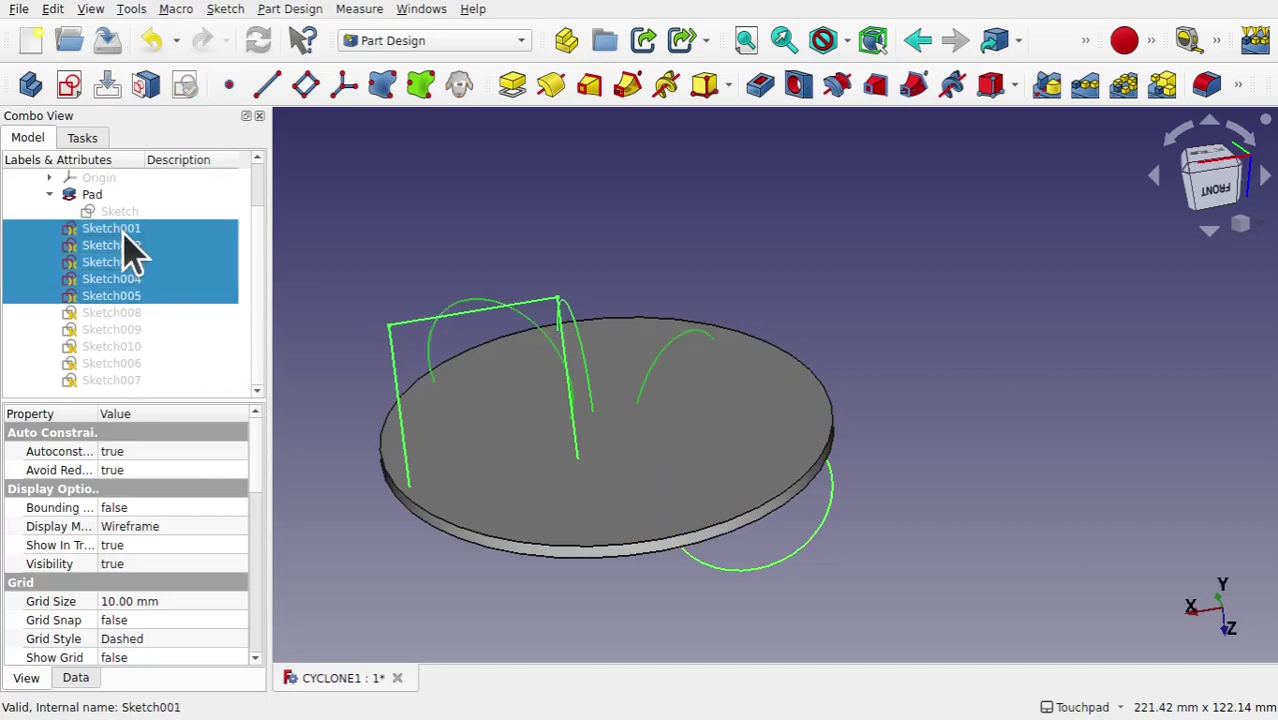
key(space)
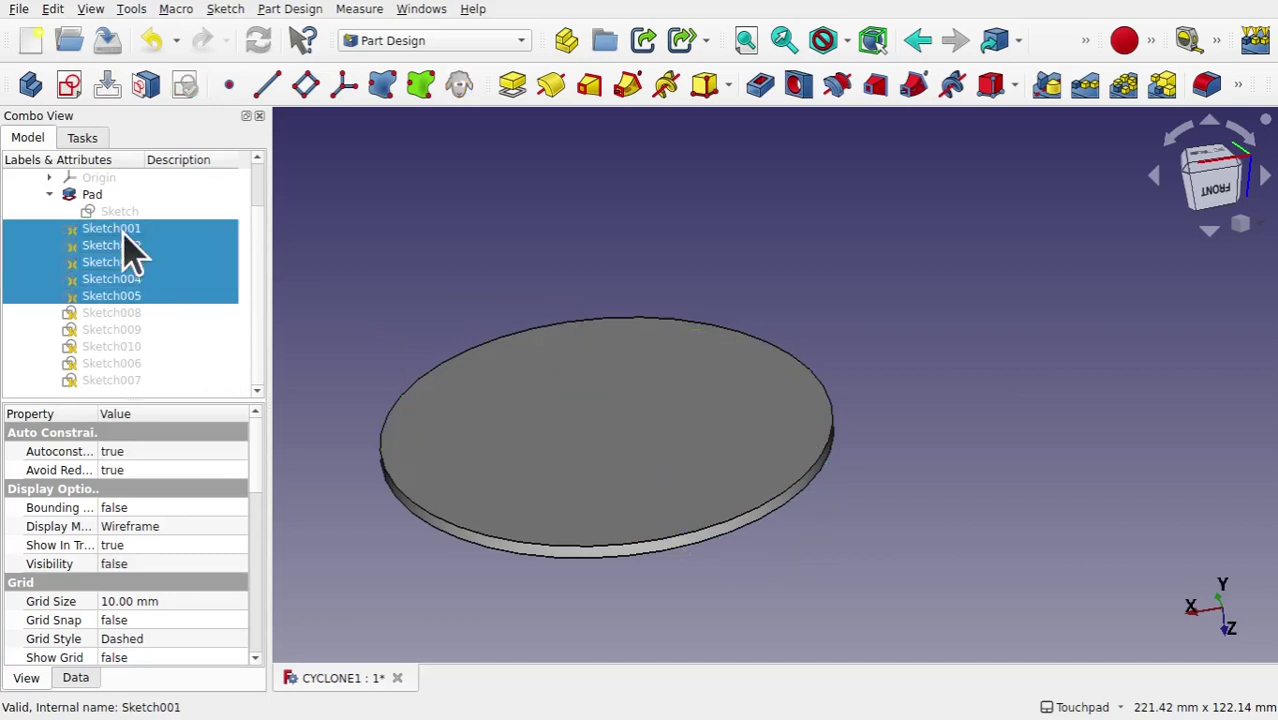
click(118, 314)
shift+click(110, 381)
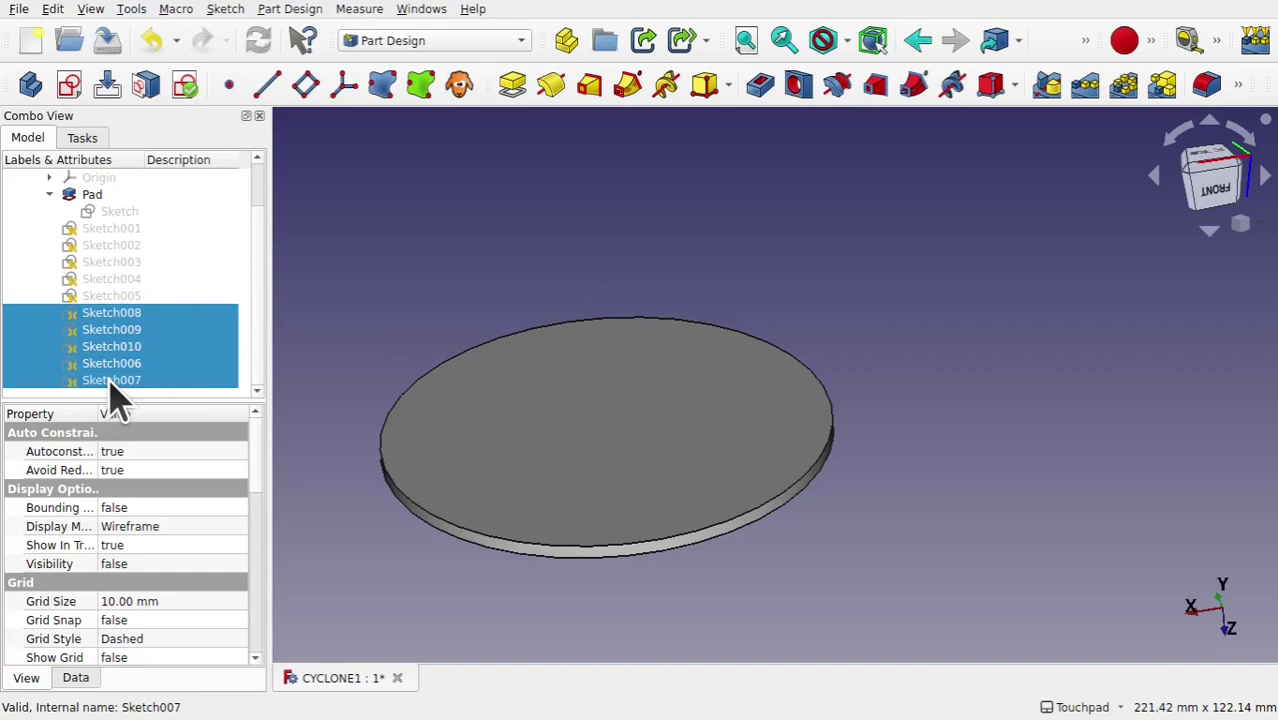
key(space)
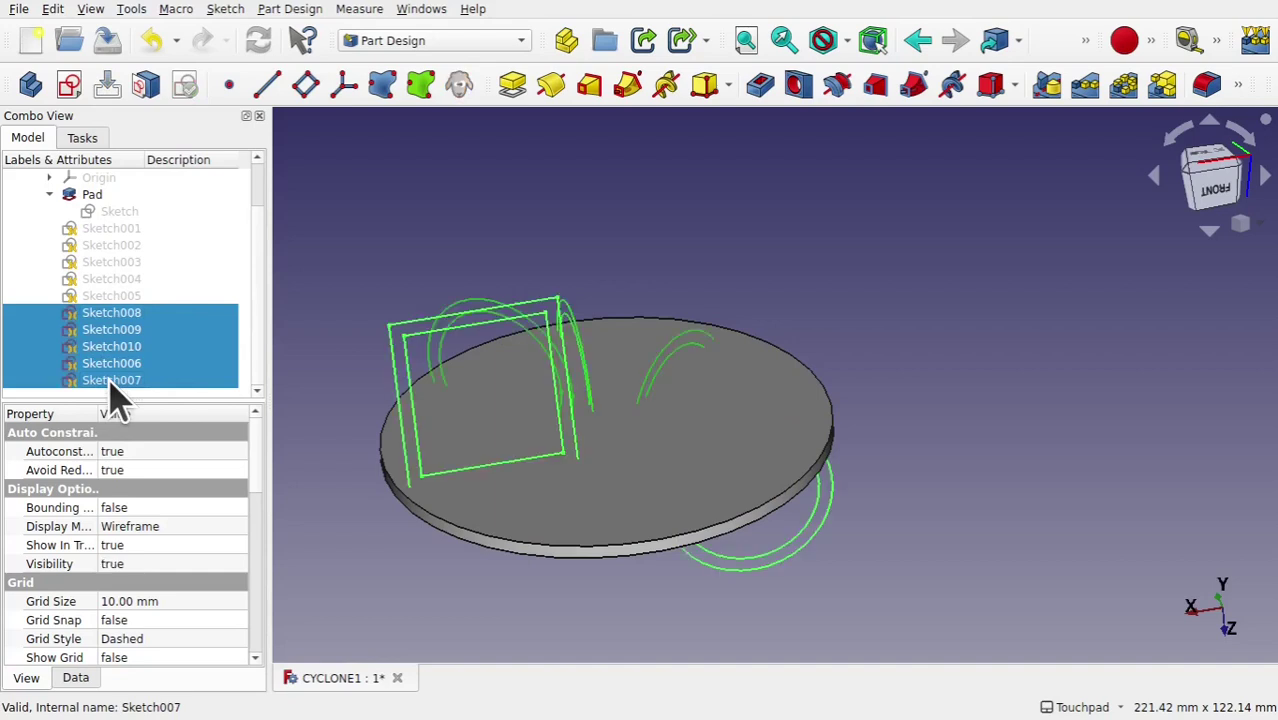
Highlight each duplicate sketch in turn to identify which duct profile it holds in the model.
click(132, 313)
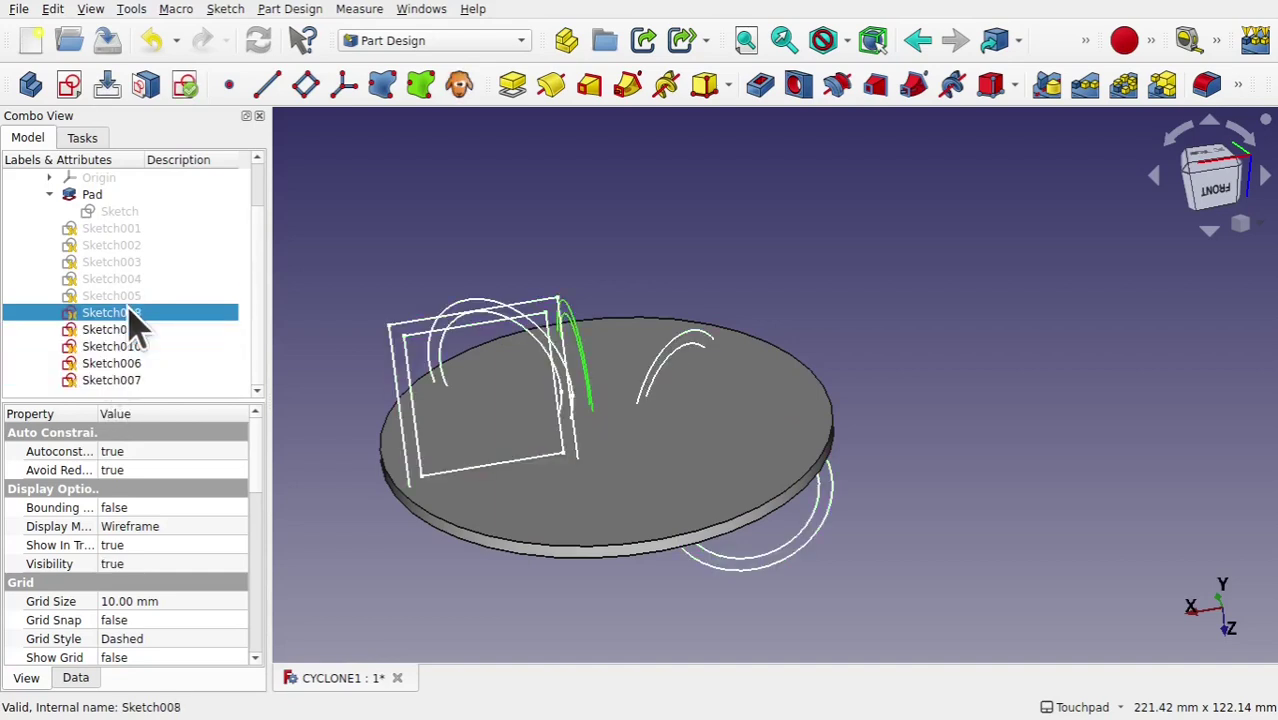
click(128, 330)
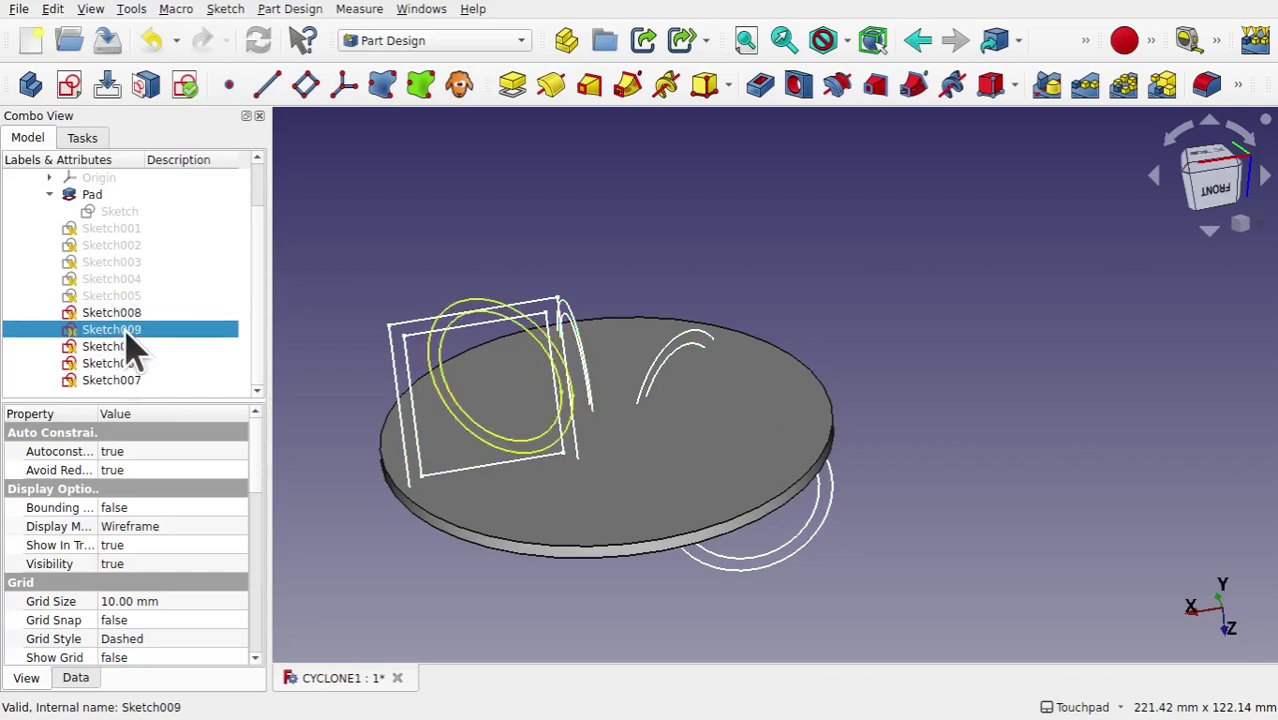
click(145, 347)
click(130, 364)
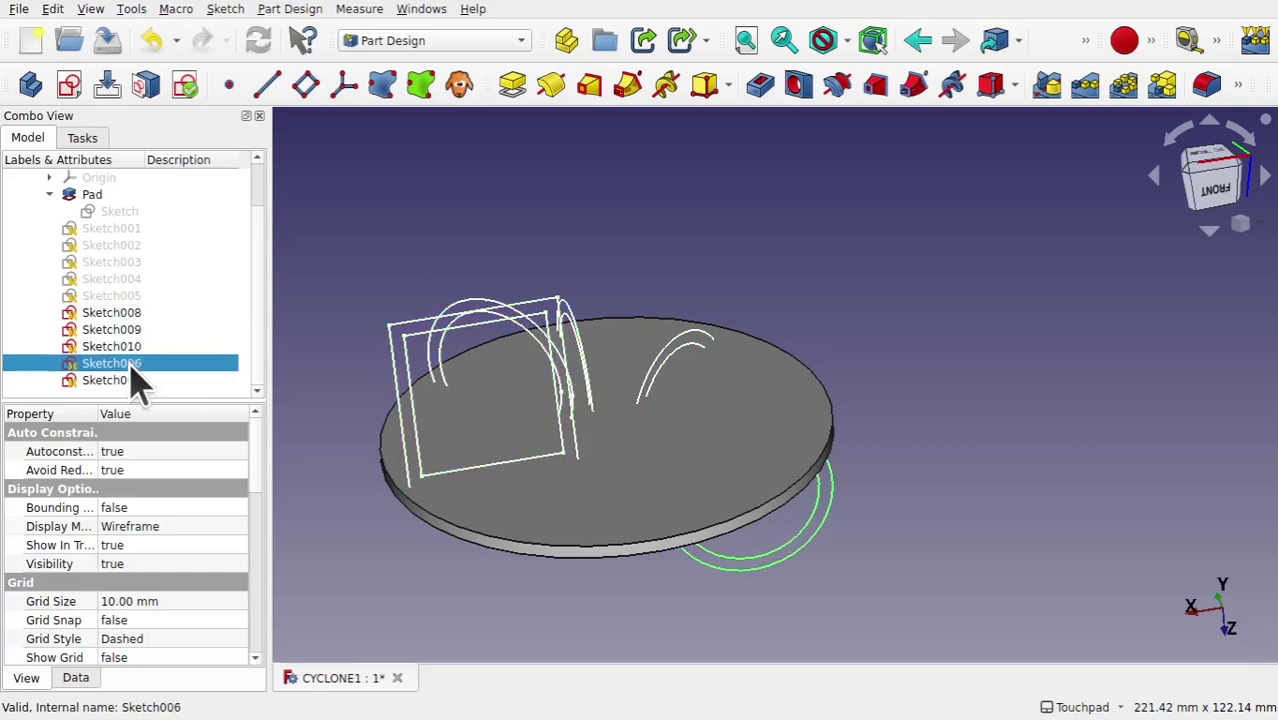
click(118, 382)
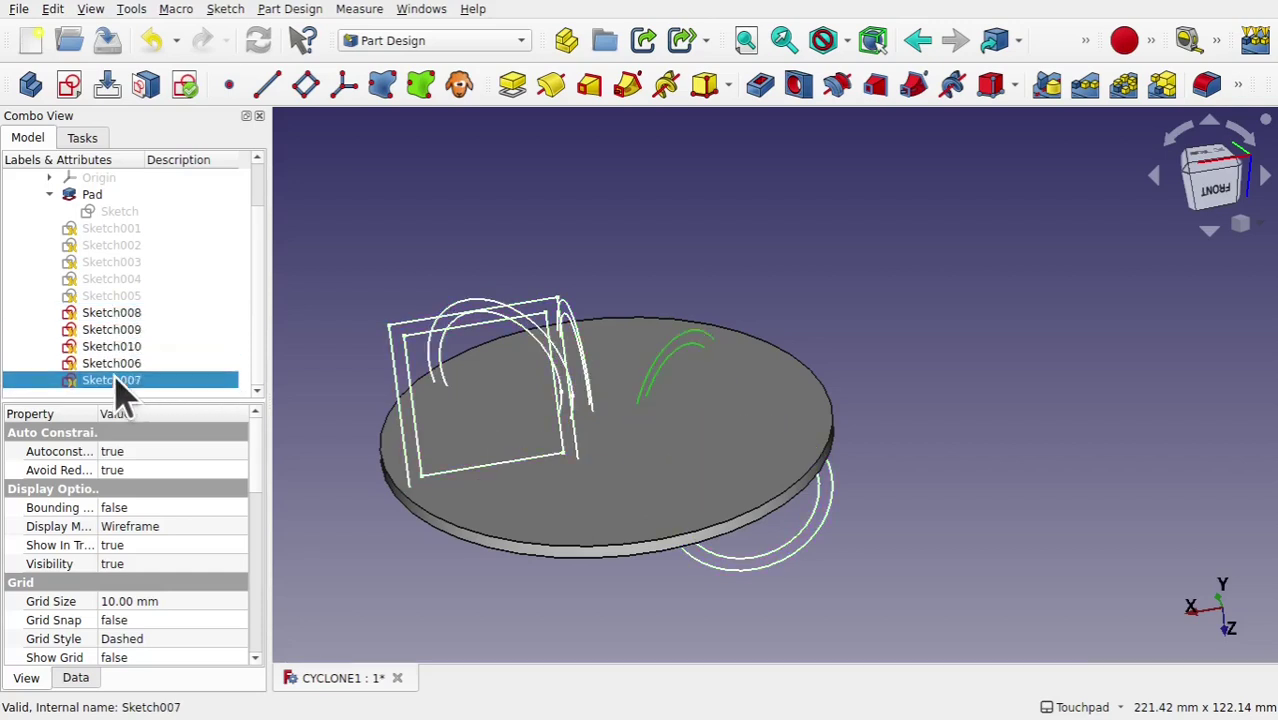
Delete the outer circle from the duplicate Sketch008, keep its 32 mm inner circle, and close the sketch.
click(102, 314)
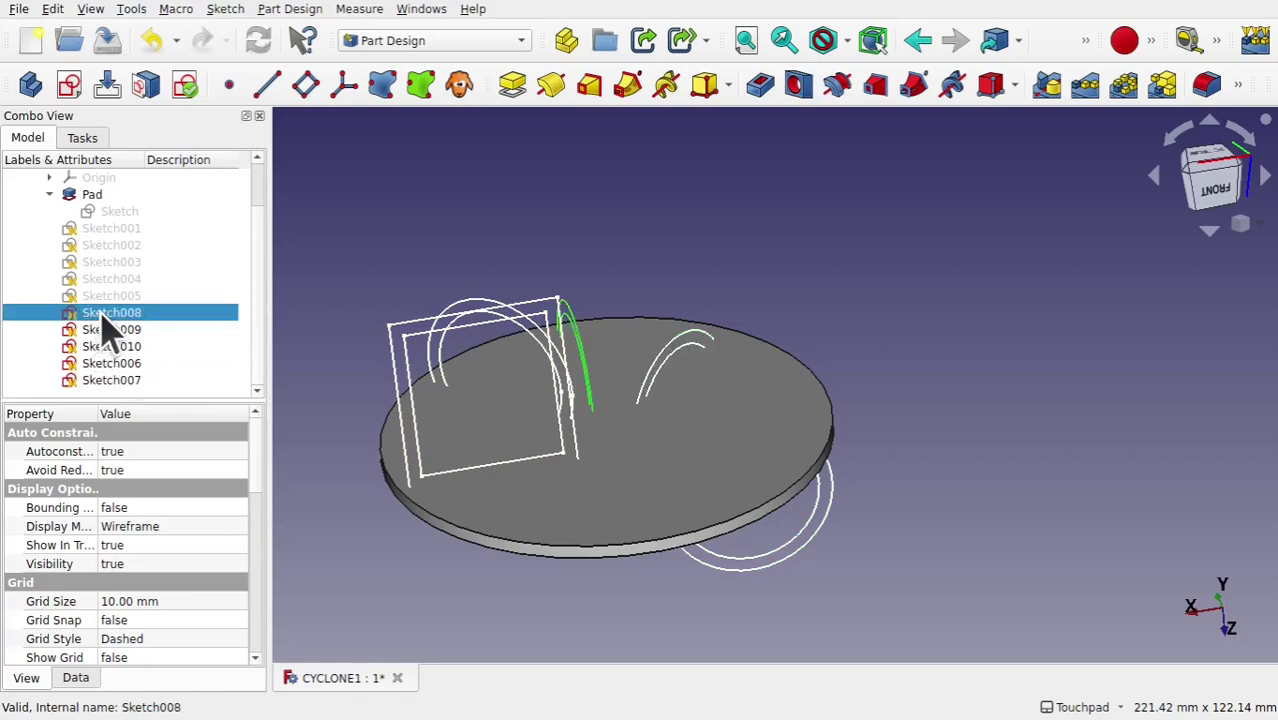
double_click(101, 314)
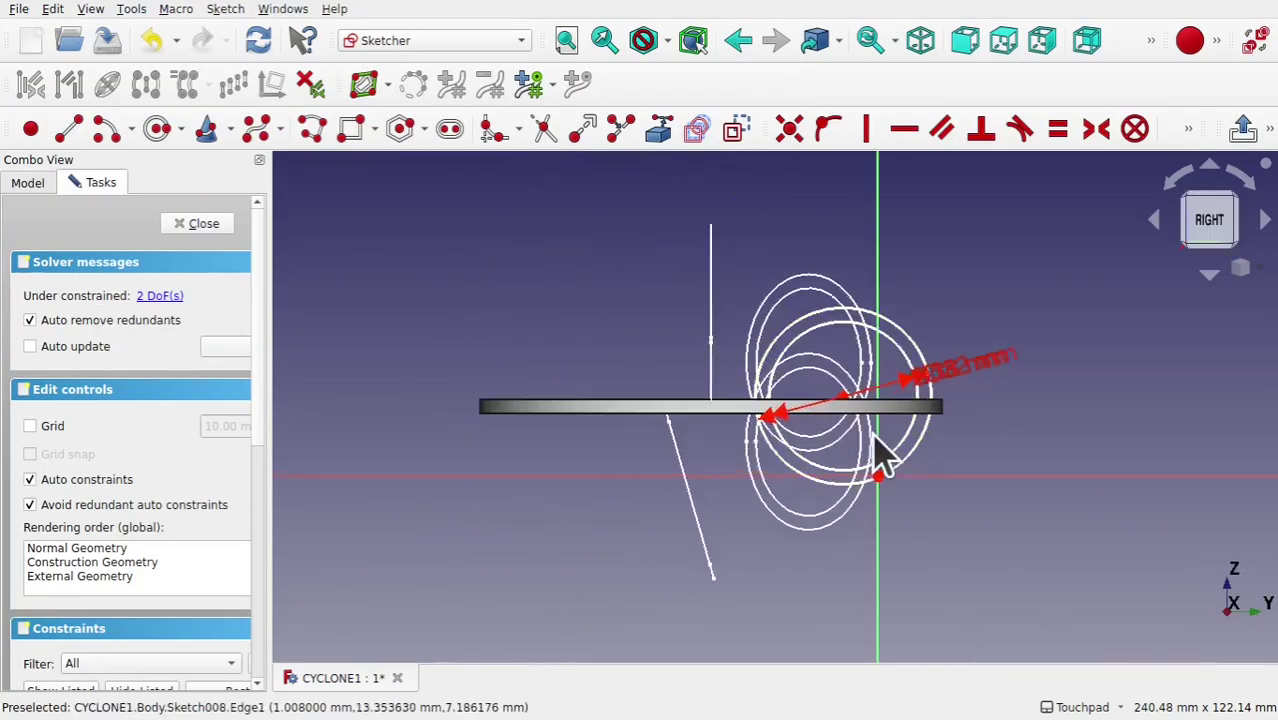
scroll(880, 455, up, 5)
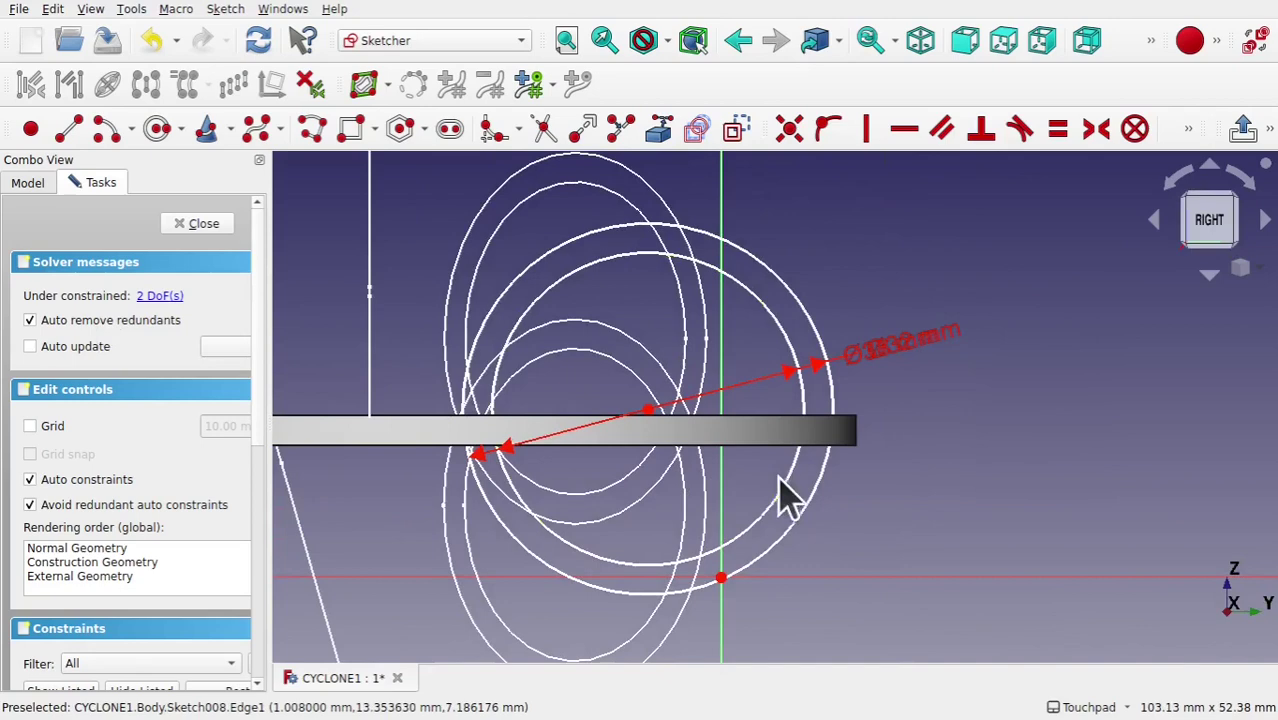
click(805, 512)
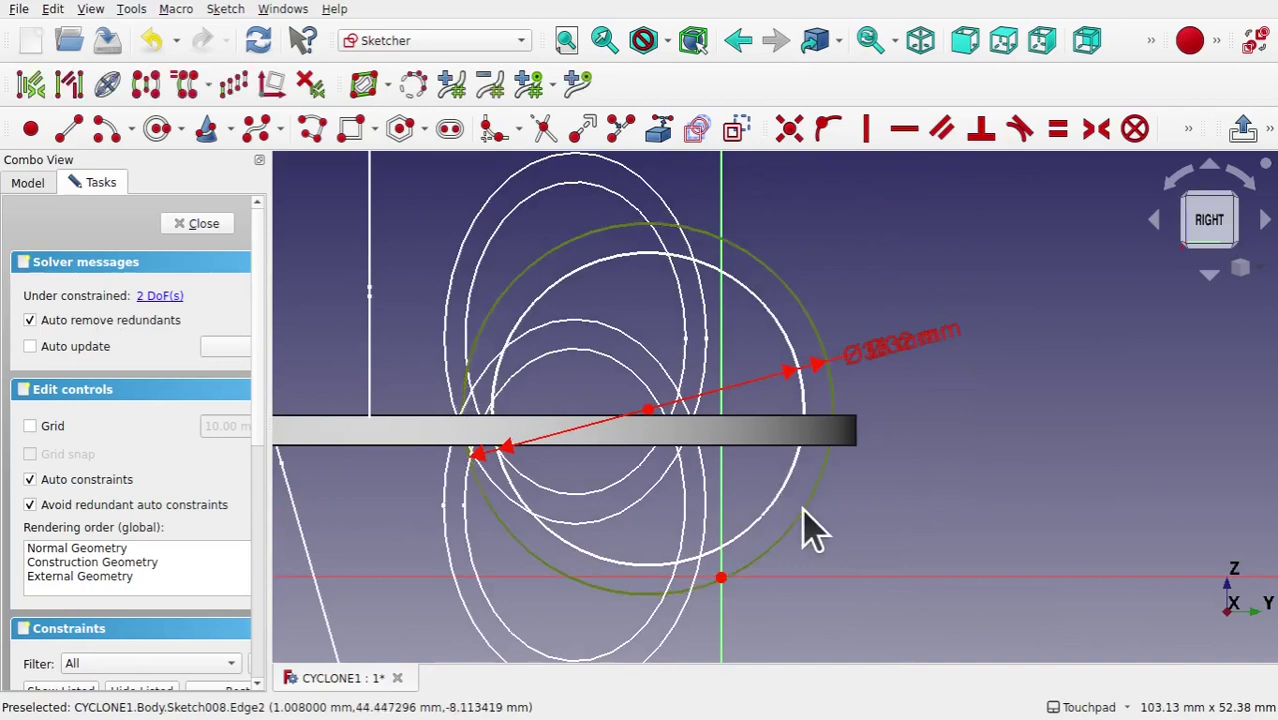
key(Delete)
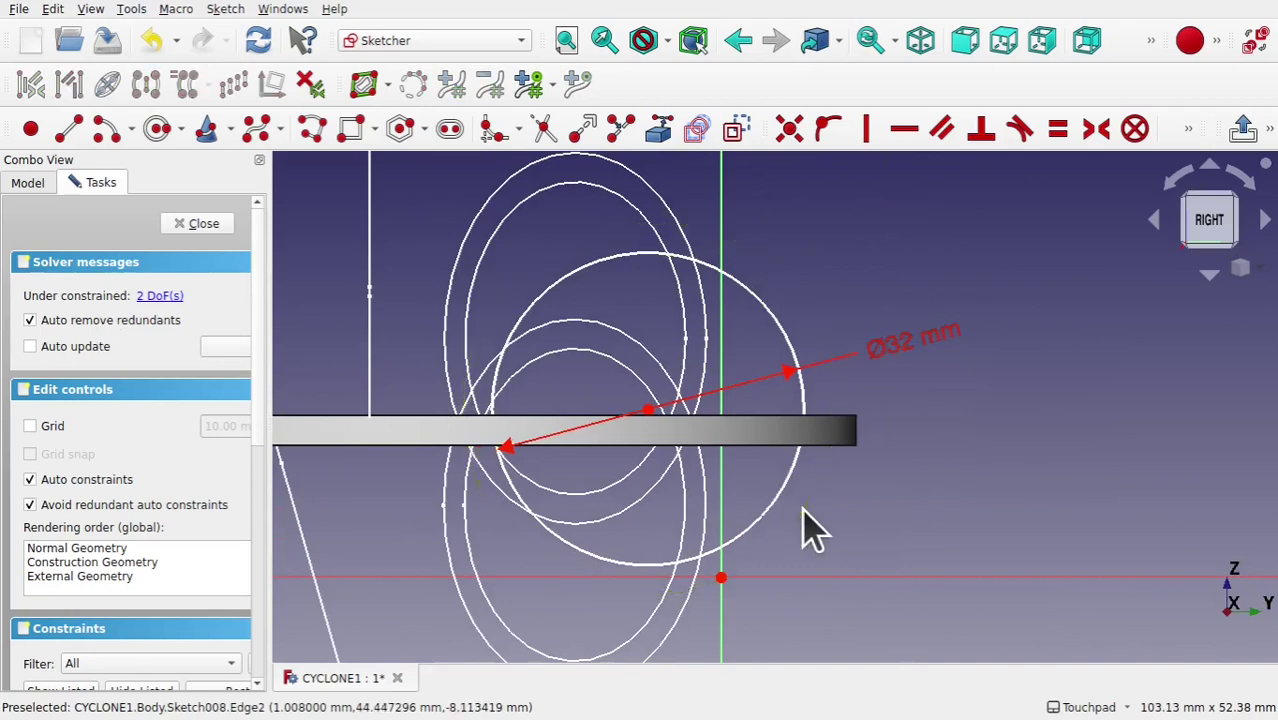
click(195, 226)
Delete the outer circle from the duplicate Sketch009, keep its 32 mm inner circle, and close the sketch.
double_click(120, 325)
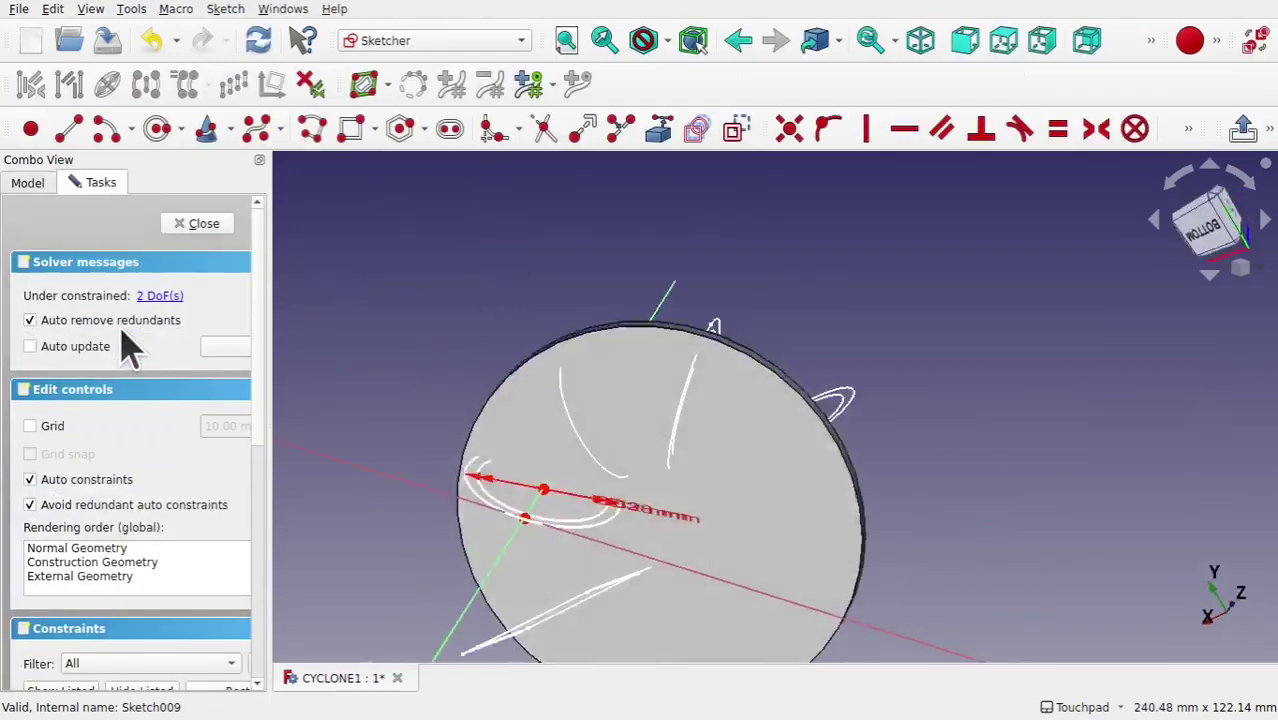
scroll(745, 433, up, 5)
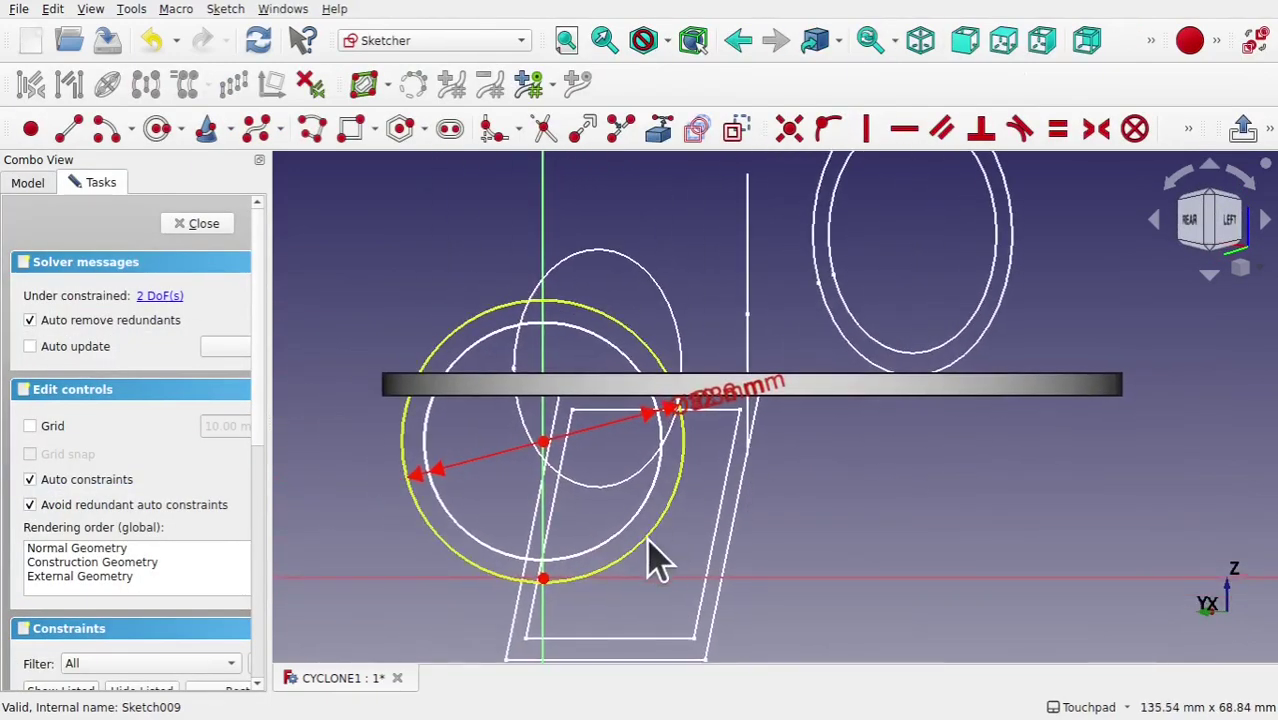
click(641, 558)
key(Delete)
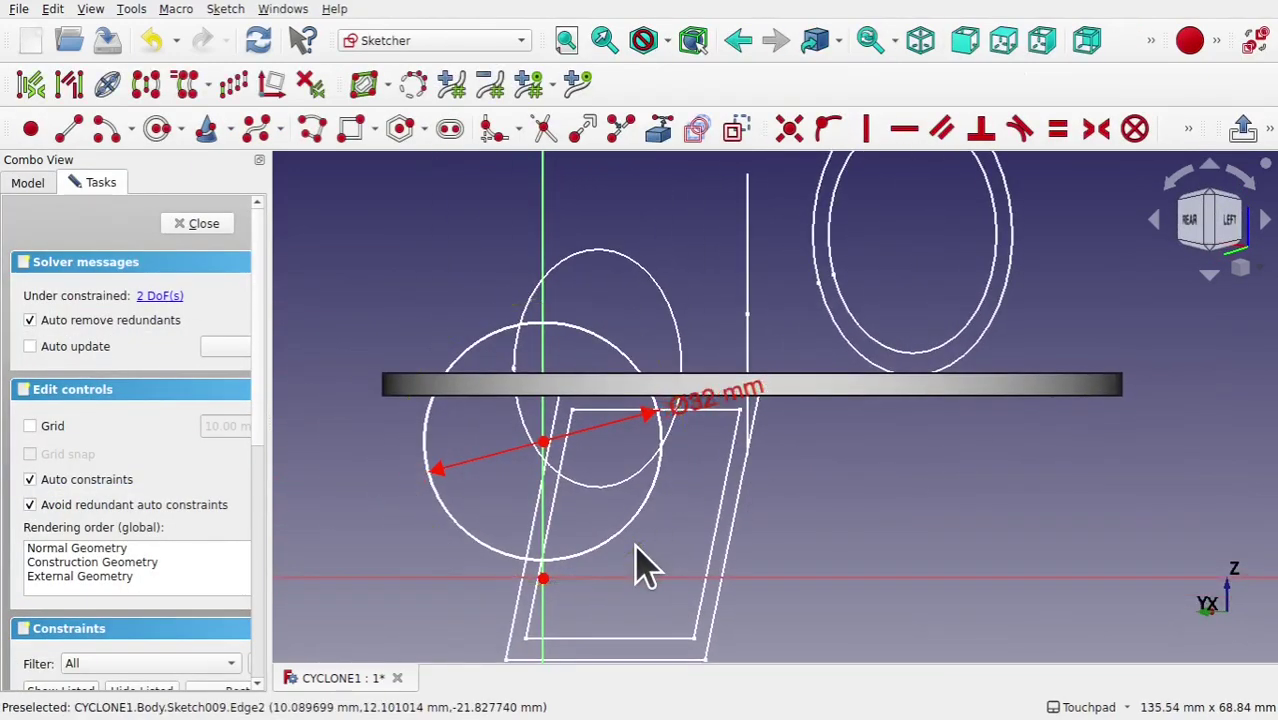
click(197, 226)
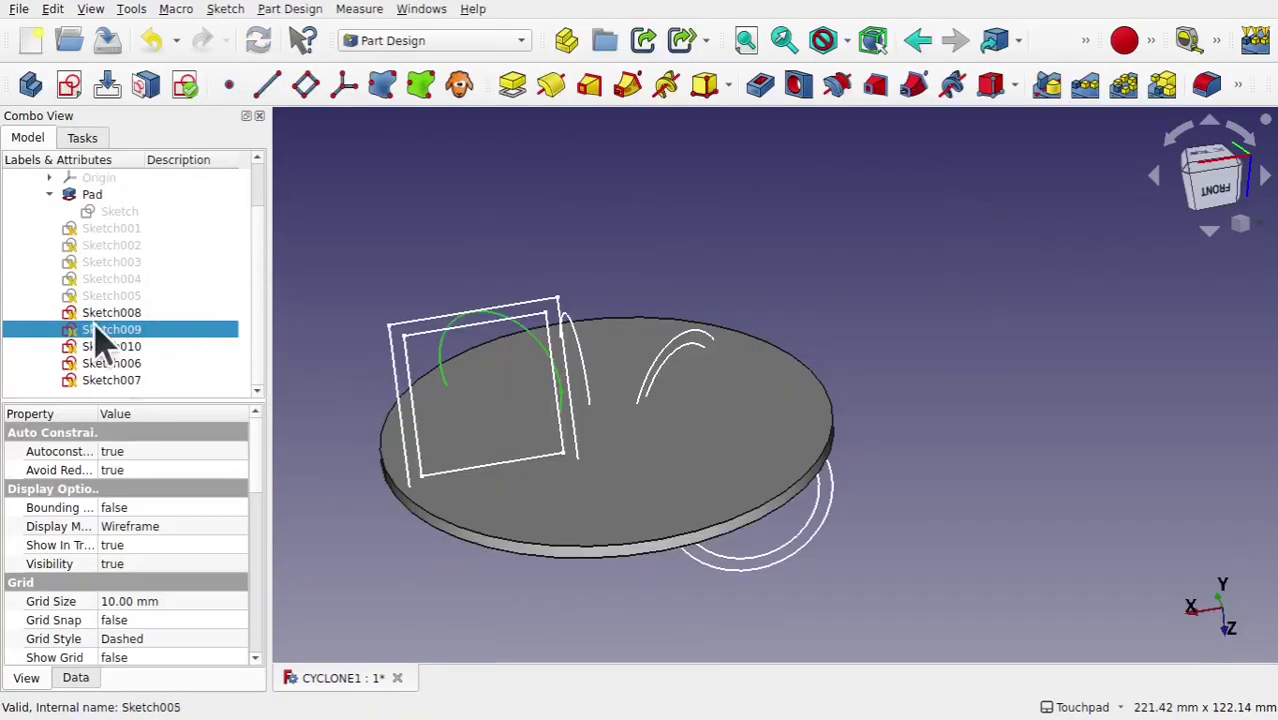
Open the duplicate Sketch010 and delete the two vertical sides and the lower edge of its outer rectangle.
double_click(115, 345)
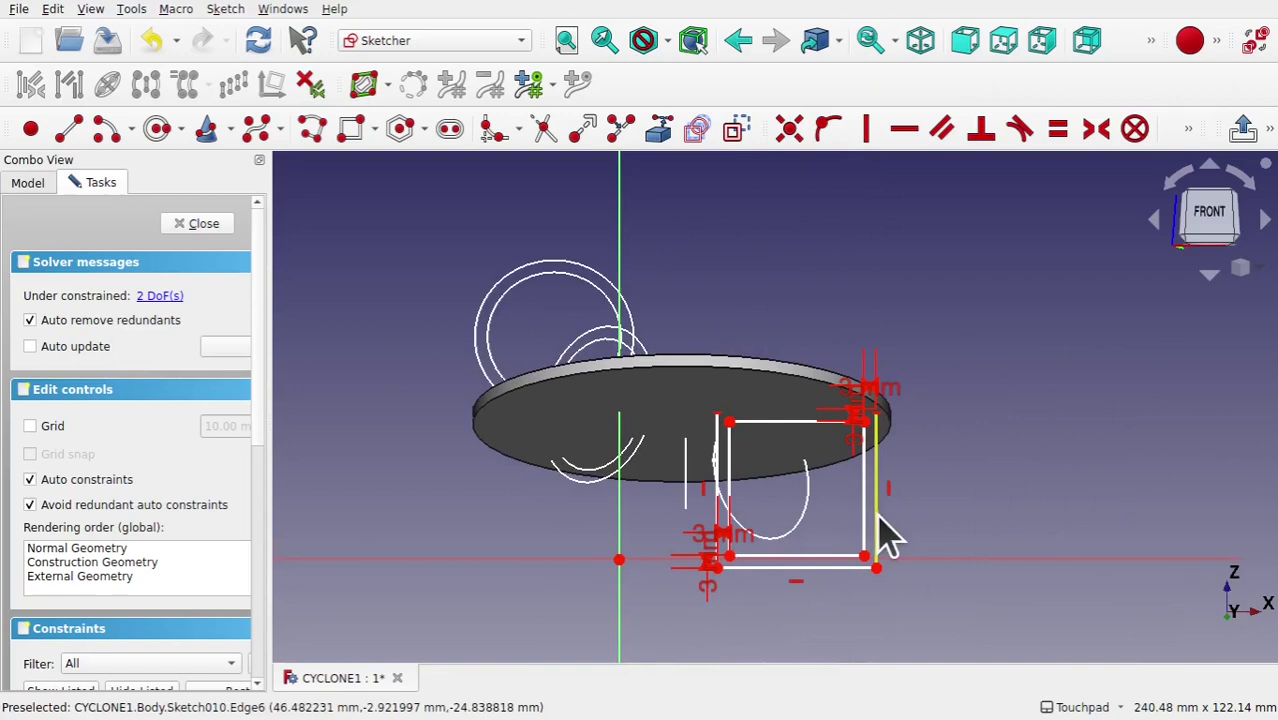
click(877, 520)
click(798, 574)
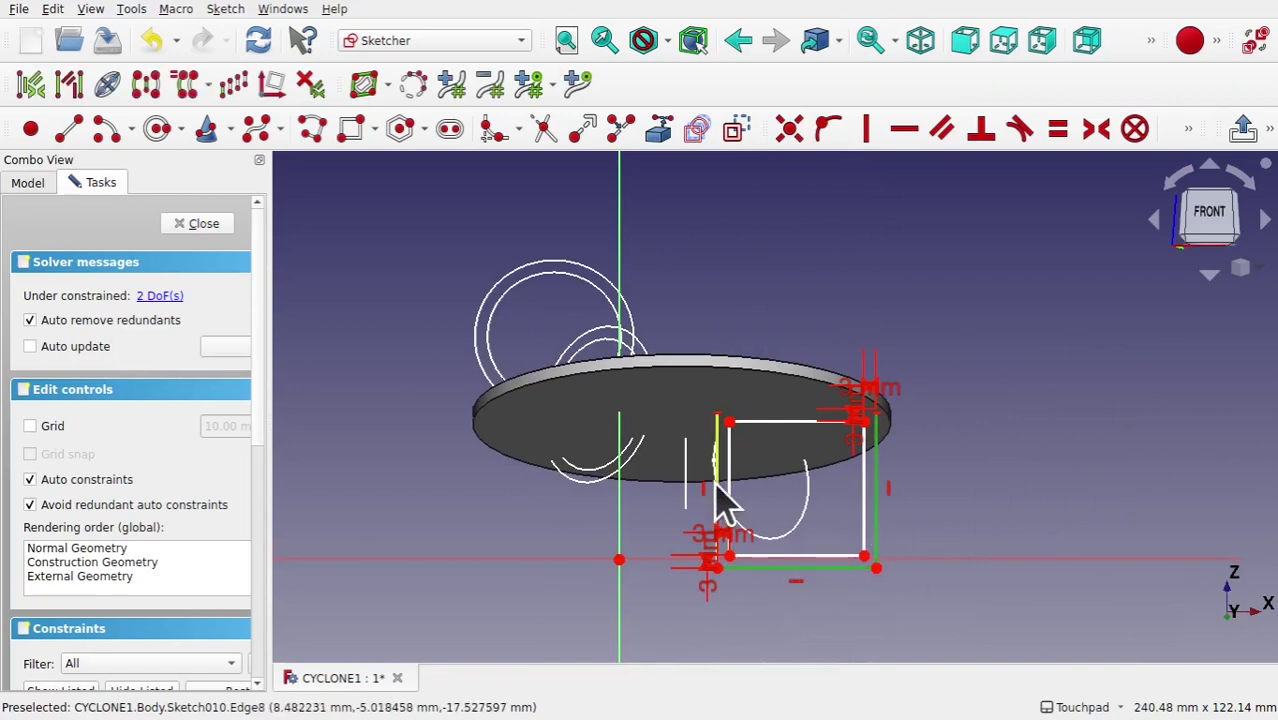
click(716, 487)
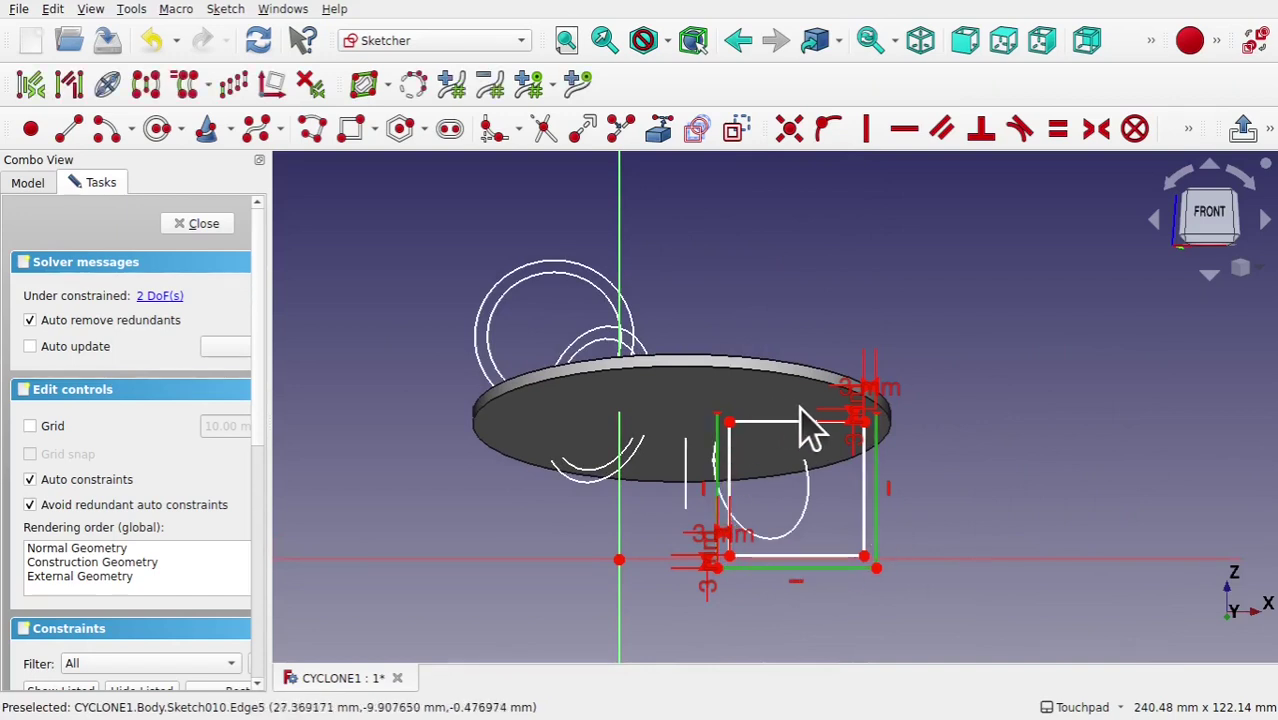
mouse_move(845, 430)
middle_down()
mouse_move(765, 471)
mouse_move(790, 428)
mouse_move(862, 450)
mouse_move(760, 434)
mouse_move(795, 397)
middle_up()
key(ctrl+z)
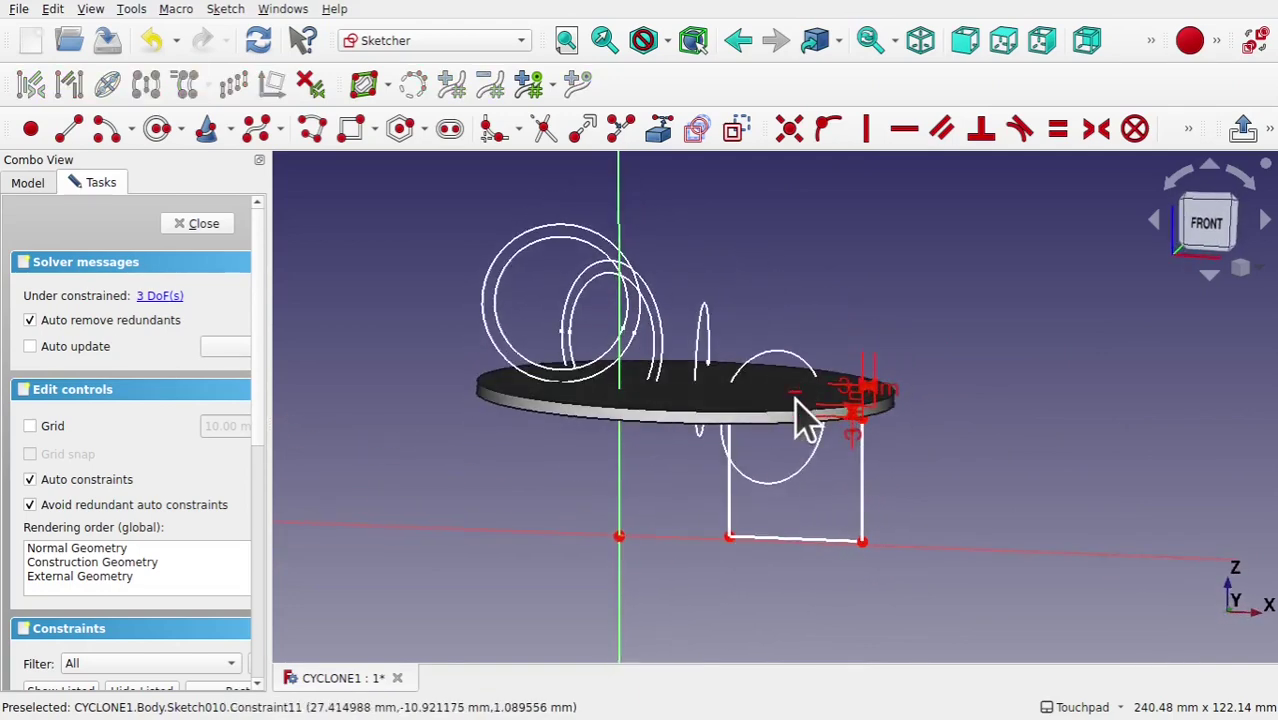
Turn on the section view in Sketch010 and delete the remaining upper edge of the outer rectangle near the plate.
click(226, 12)
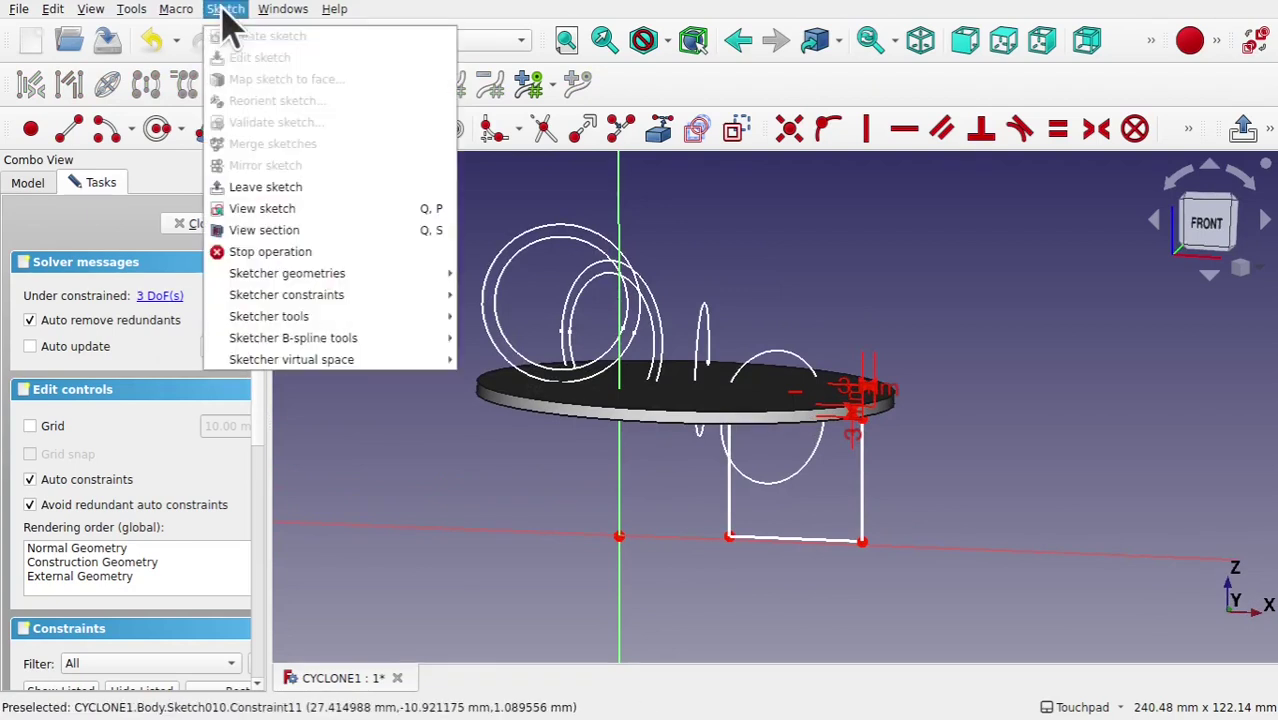
click(280, 231)
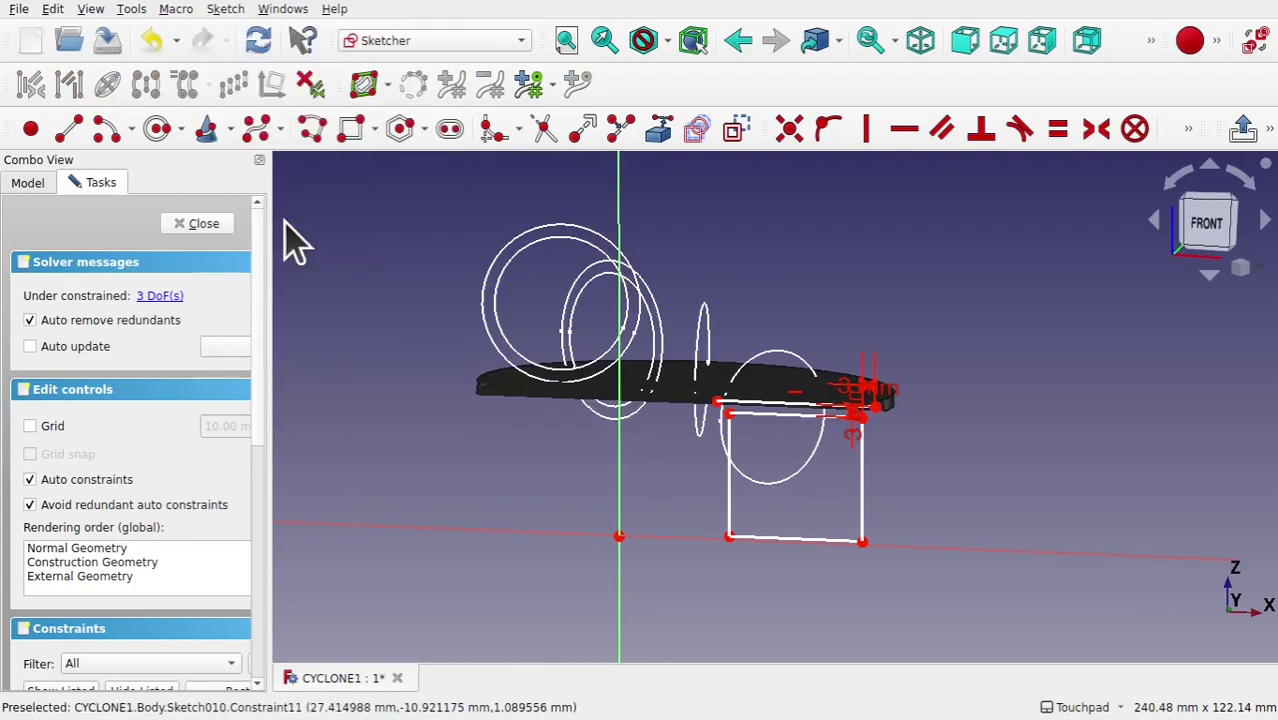
click(779, 423)
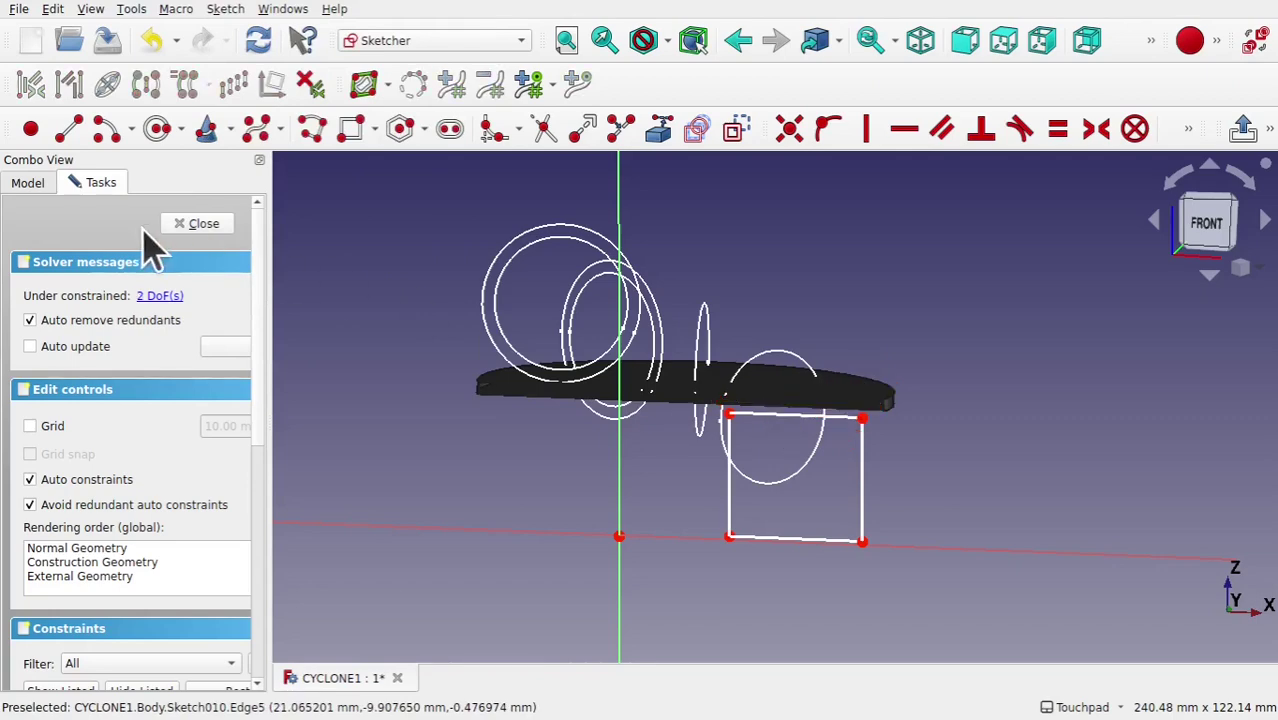
Close Sketch010, delete the outer circle from the duplicate Sketch006 while keeping its 32 mm inner circle, and close that sketch.
click(196, 224)
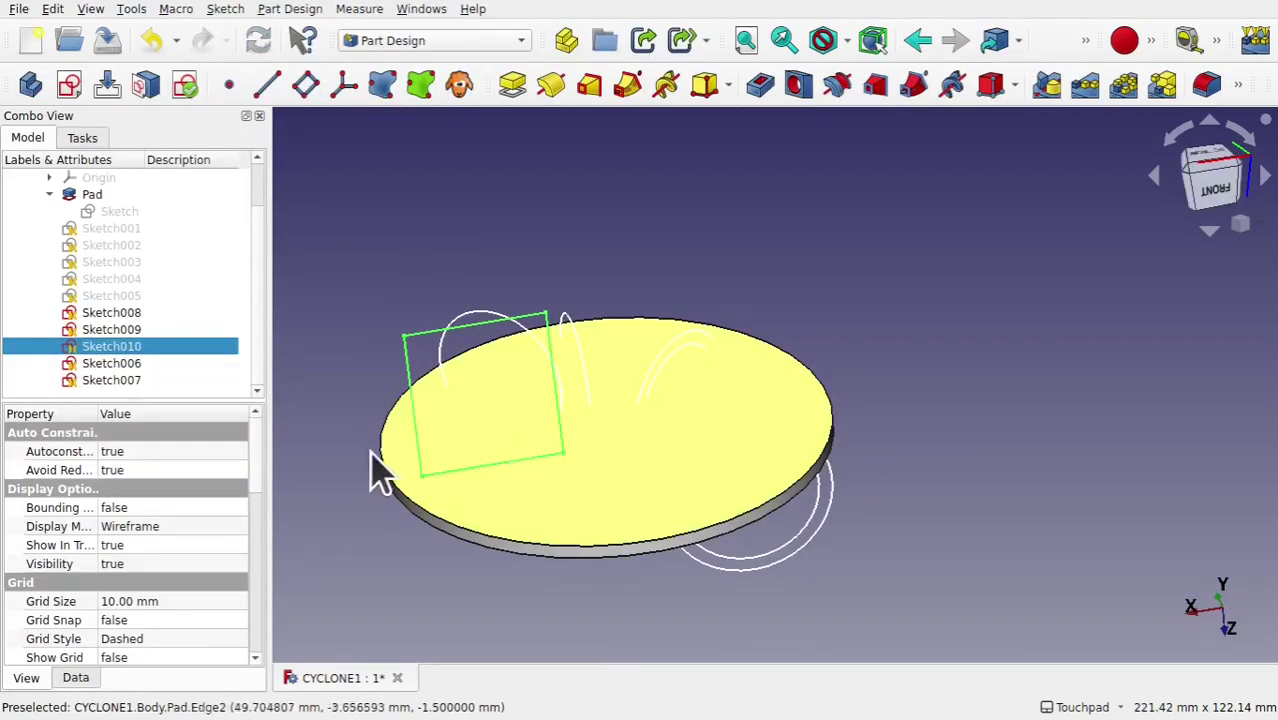
double_click(116, 365)
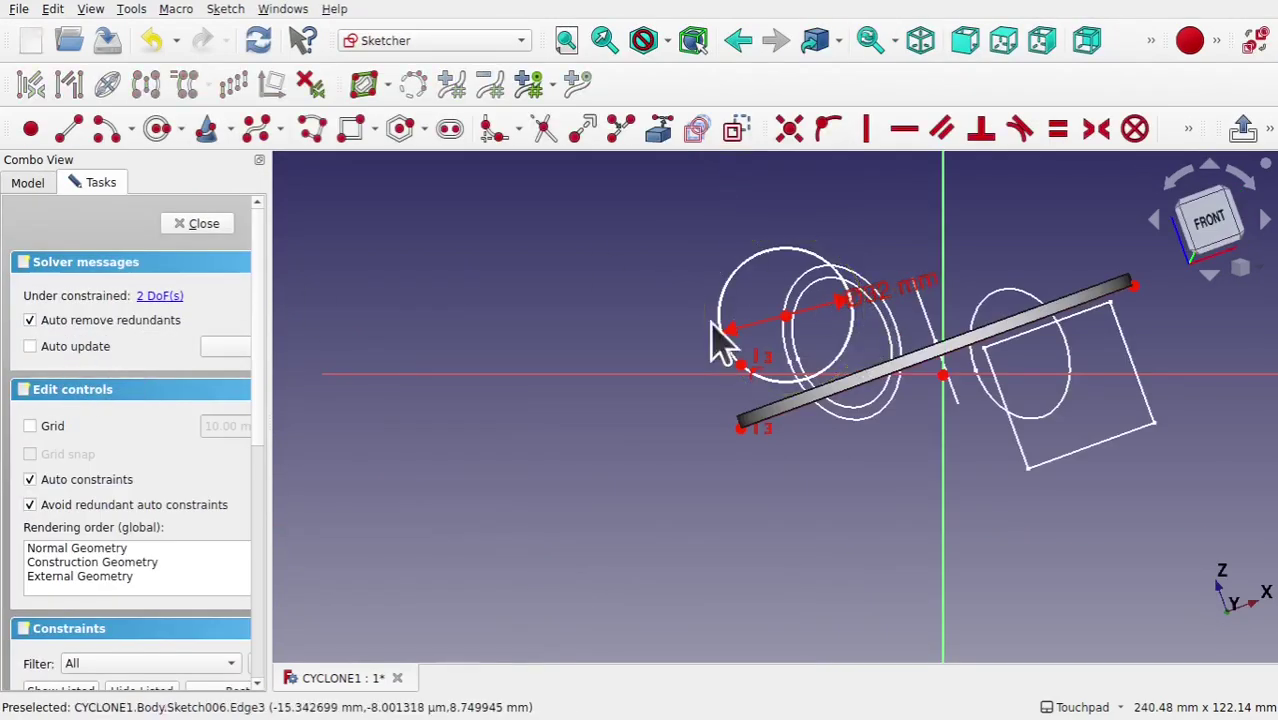
click(197, 226)
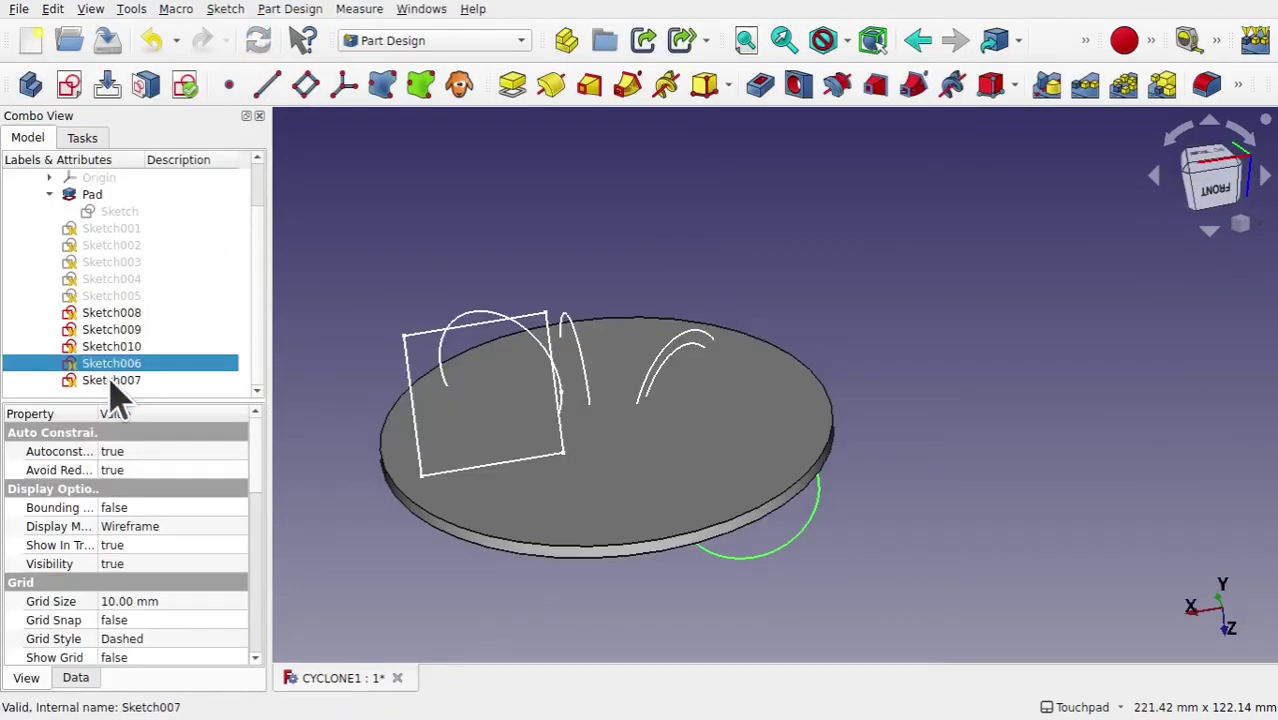
Delete the outer circle from the duplicate Sketch007, keep its 32 mm inner circle, and close the sketch.
click(112, 382)
double_click(112, 382)
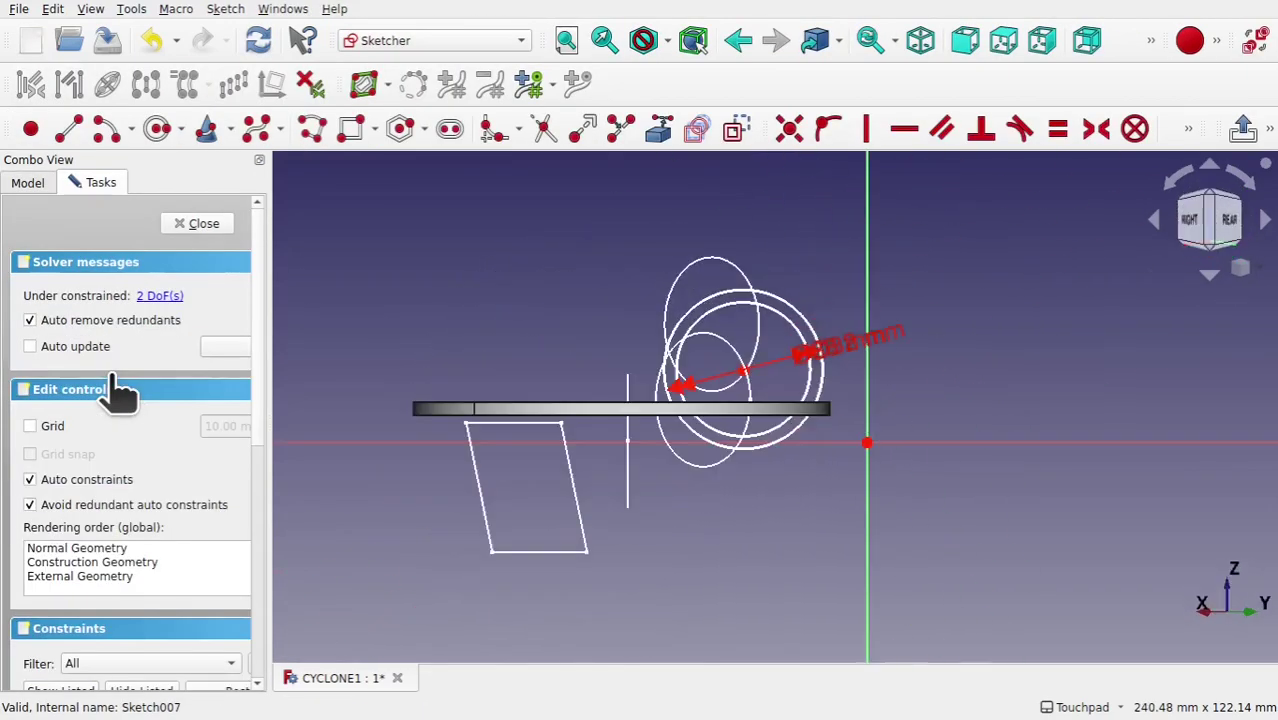
click(800, 321)
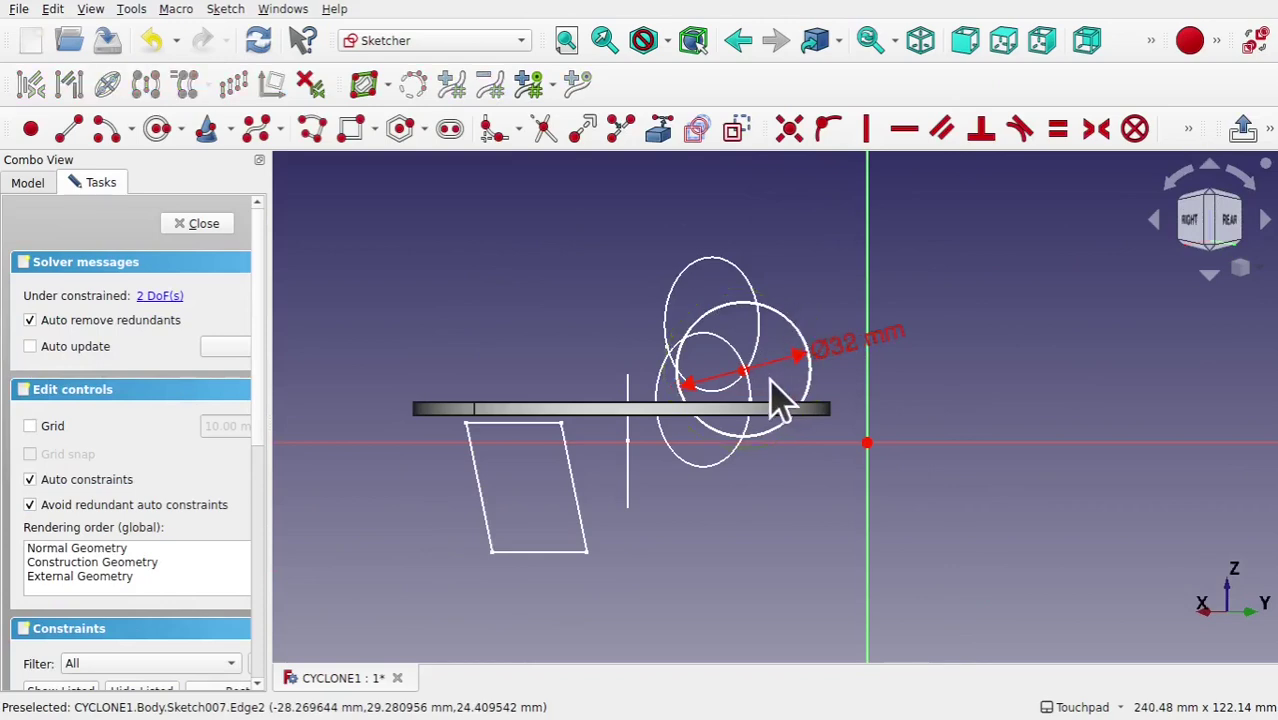
click(203, 225)
Make the five original outer-profile sketches, Sketch001 to Sketch005, visible alongside the inner-profile duplicates.
click(127, 314)
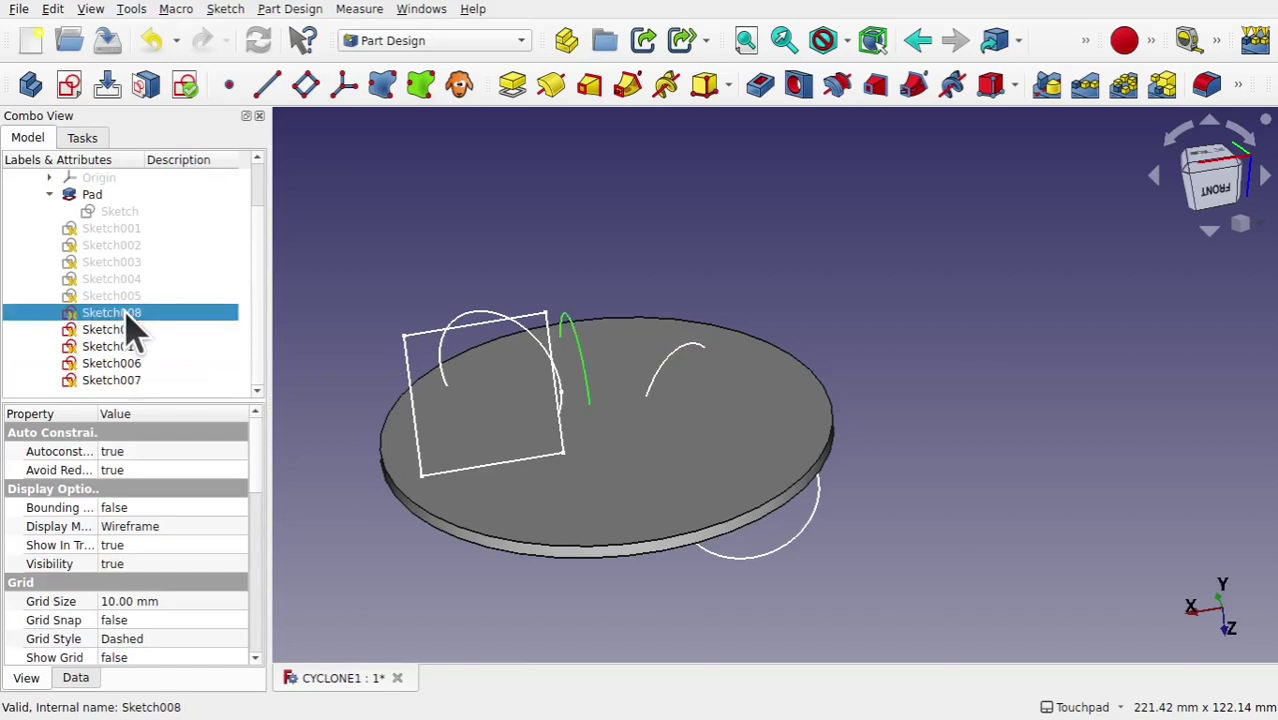
click(128, 331)
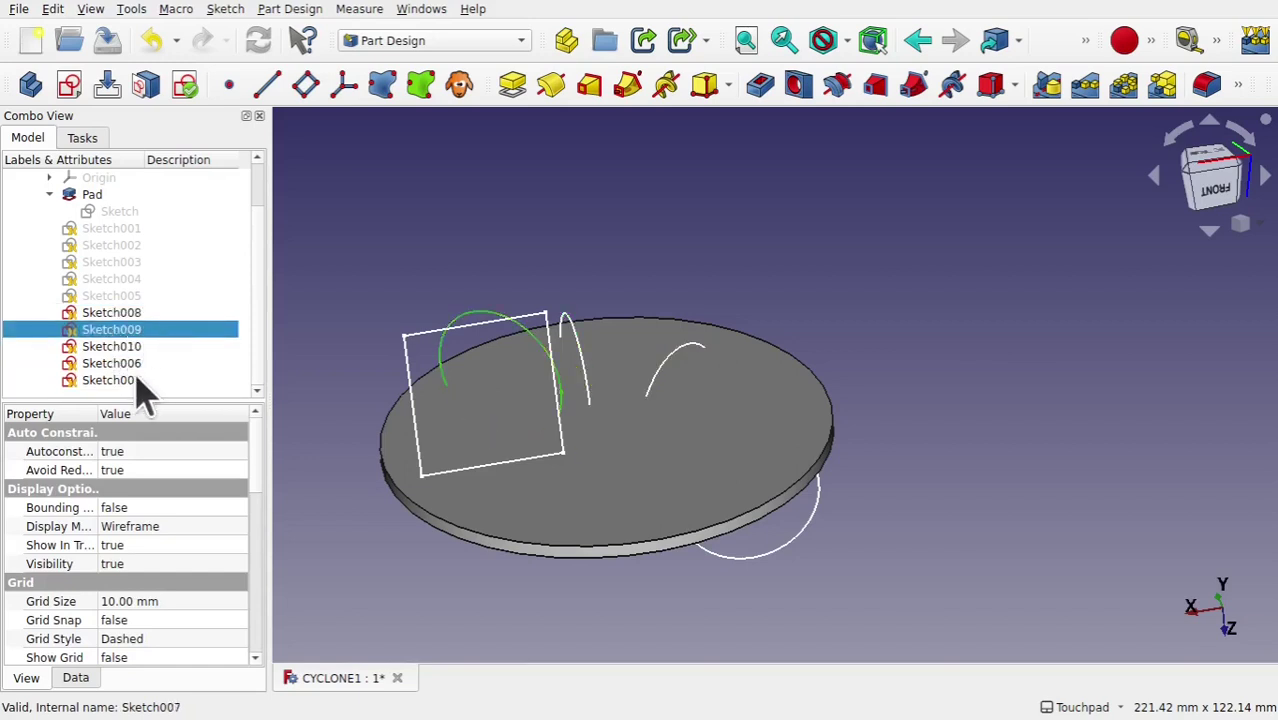
click(117, 232)
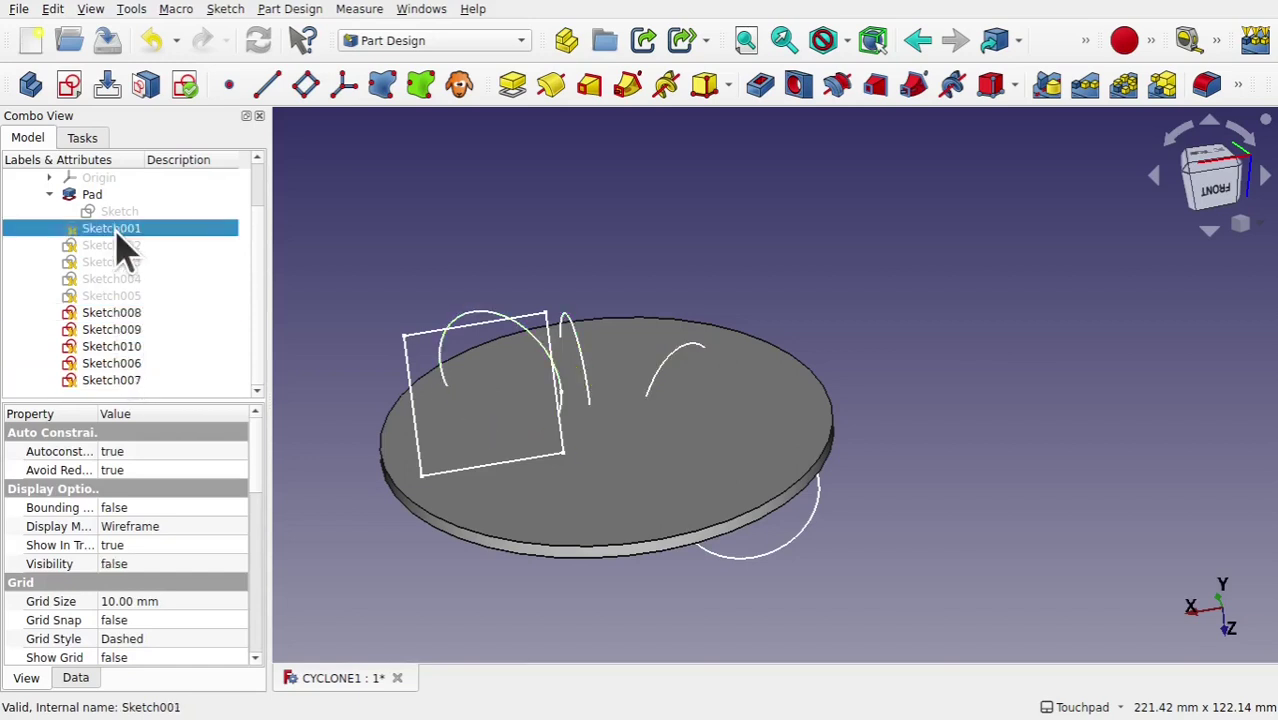
click(110, 246)
key(space)
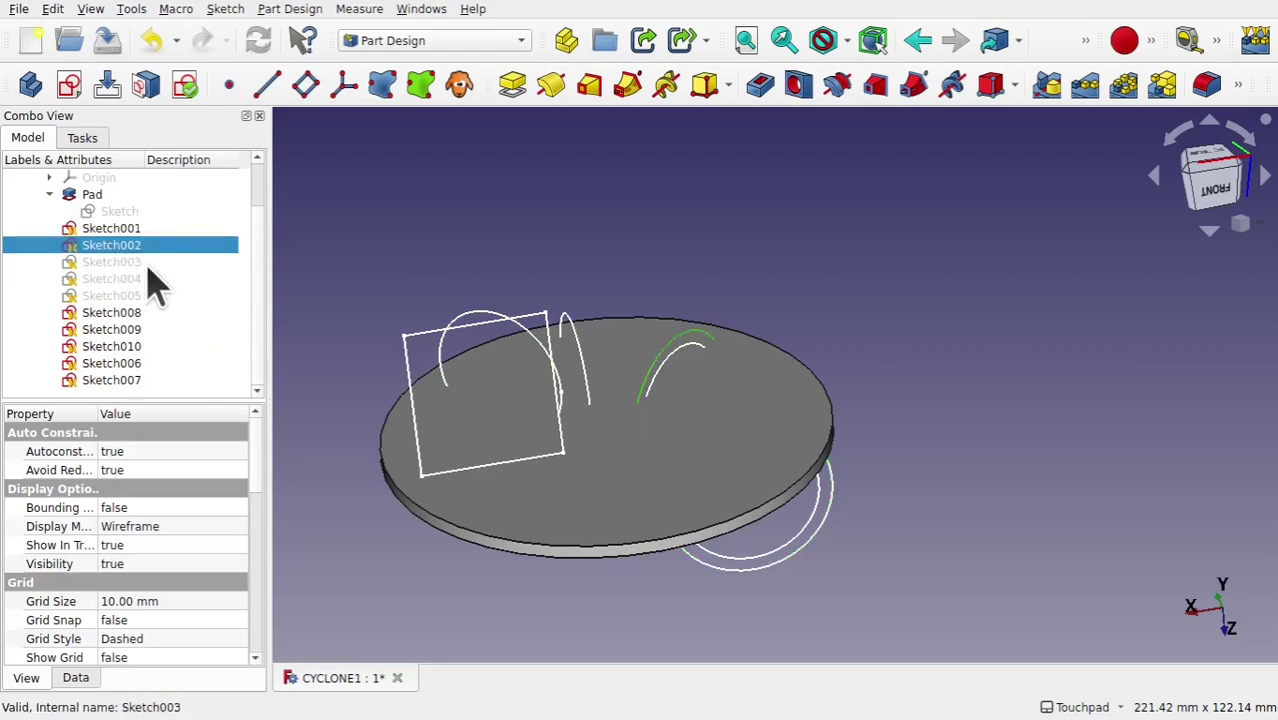
click(113, 263)
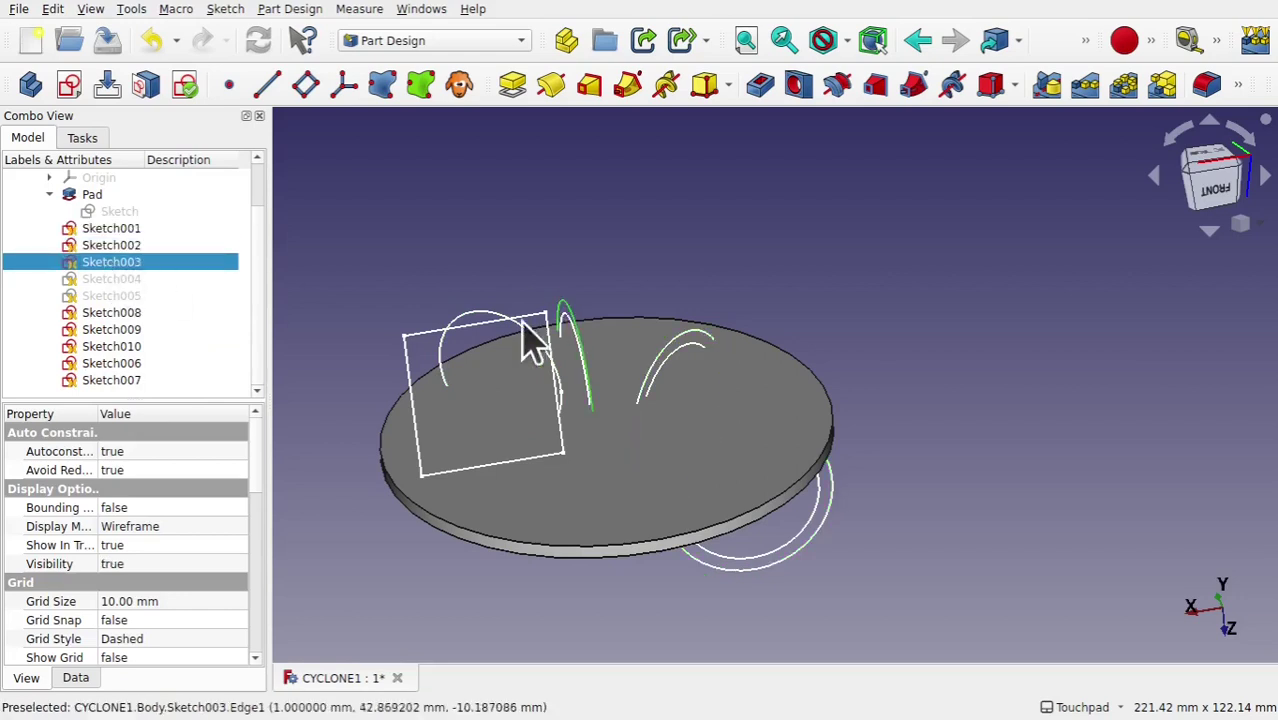
click(134, 282)
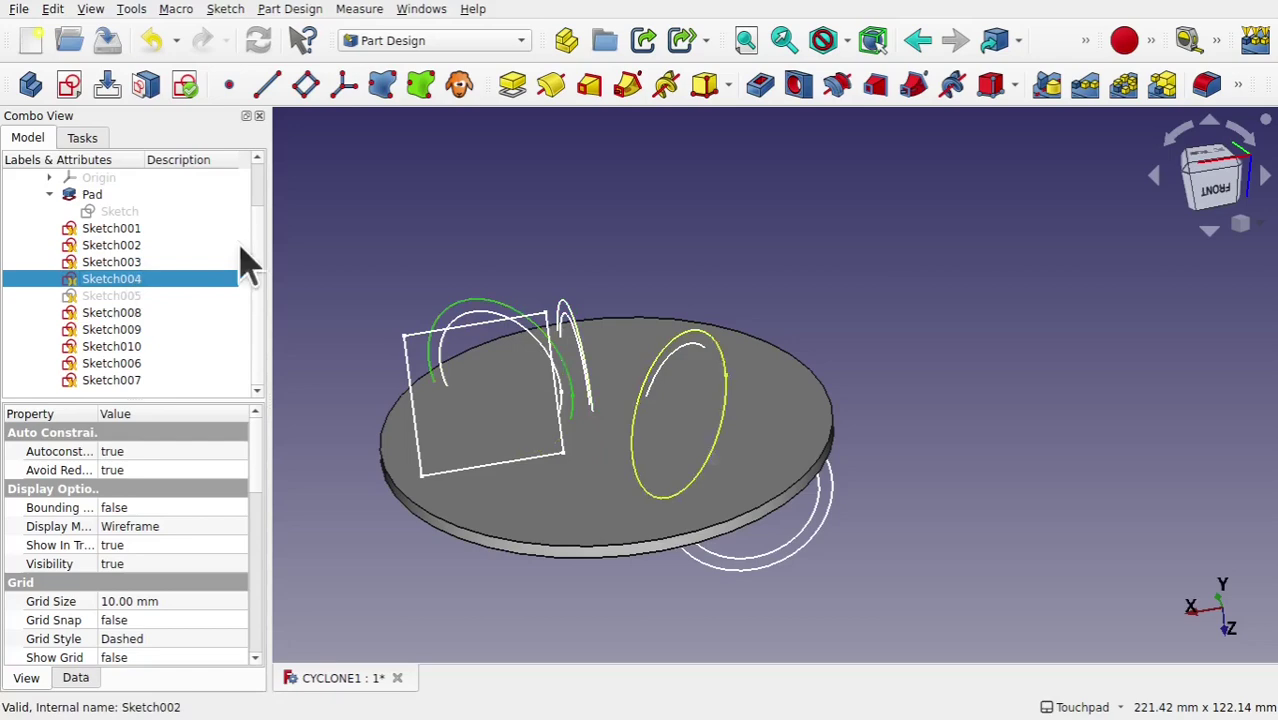
click(114, 298)
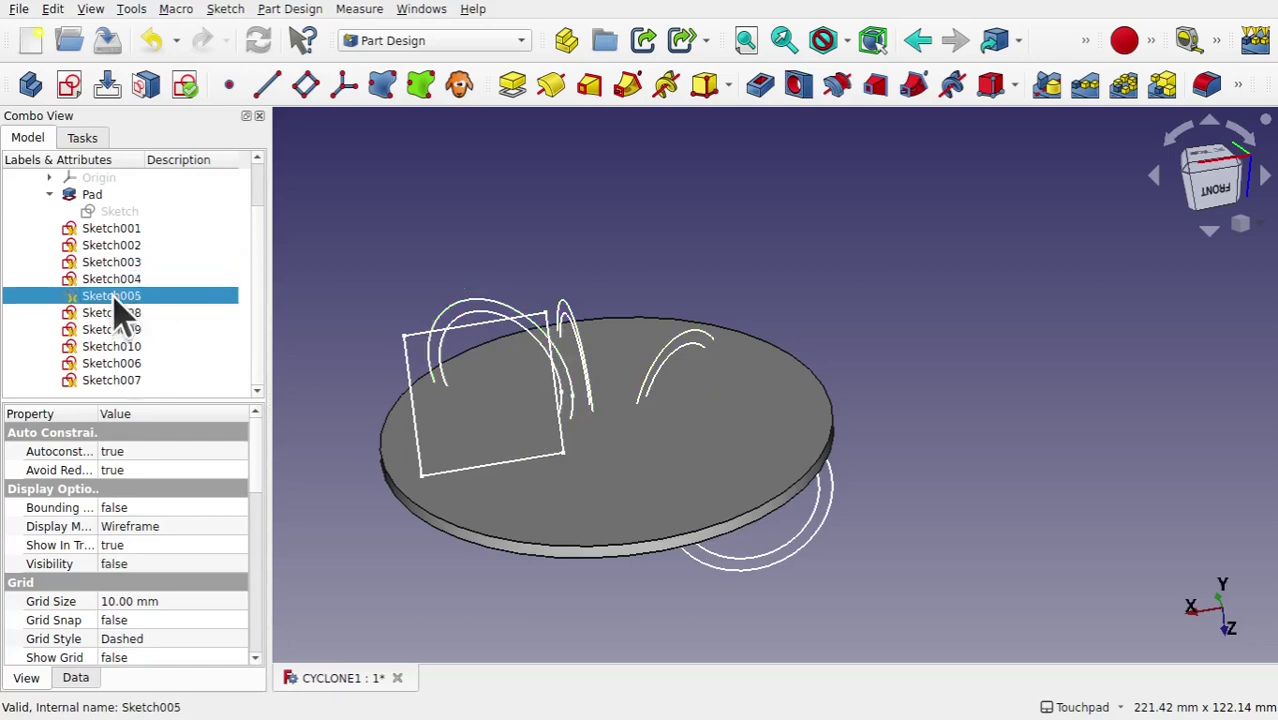
key(space)
mouse_move(562, 337)
middle_down()
mouse_move(796, 422)
mouse_move(927, 370)
mouse_move(665, 388)
mouse_move(625, 368)
mouse_move(448, 419)
middle_up()
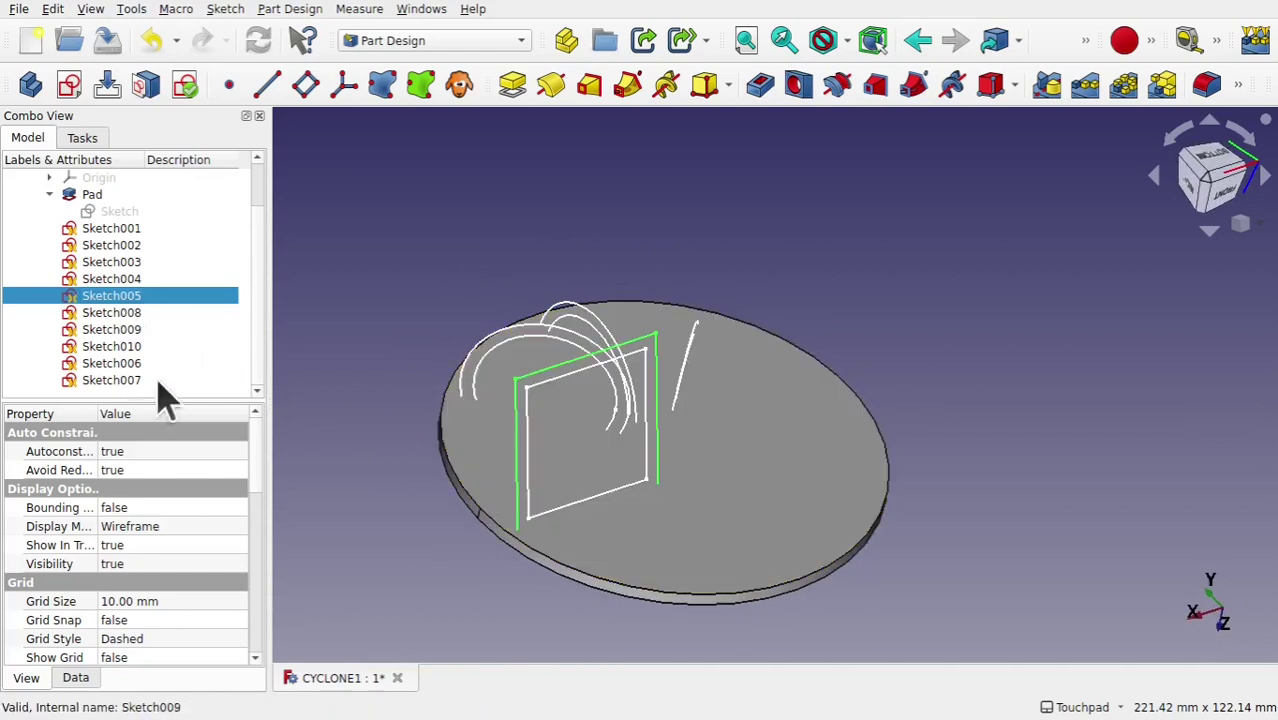
Highlight the inner-profile duplicates Sketch008, 009, 010, 006 and 007 for checking, and hide the Pad to expose all profiles.
click(115, 313)
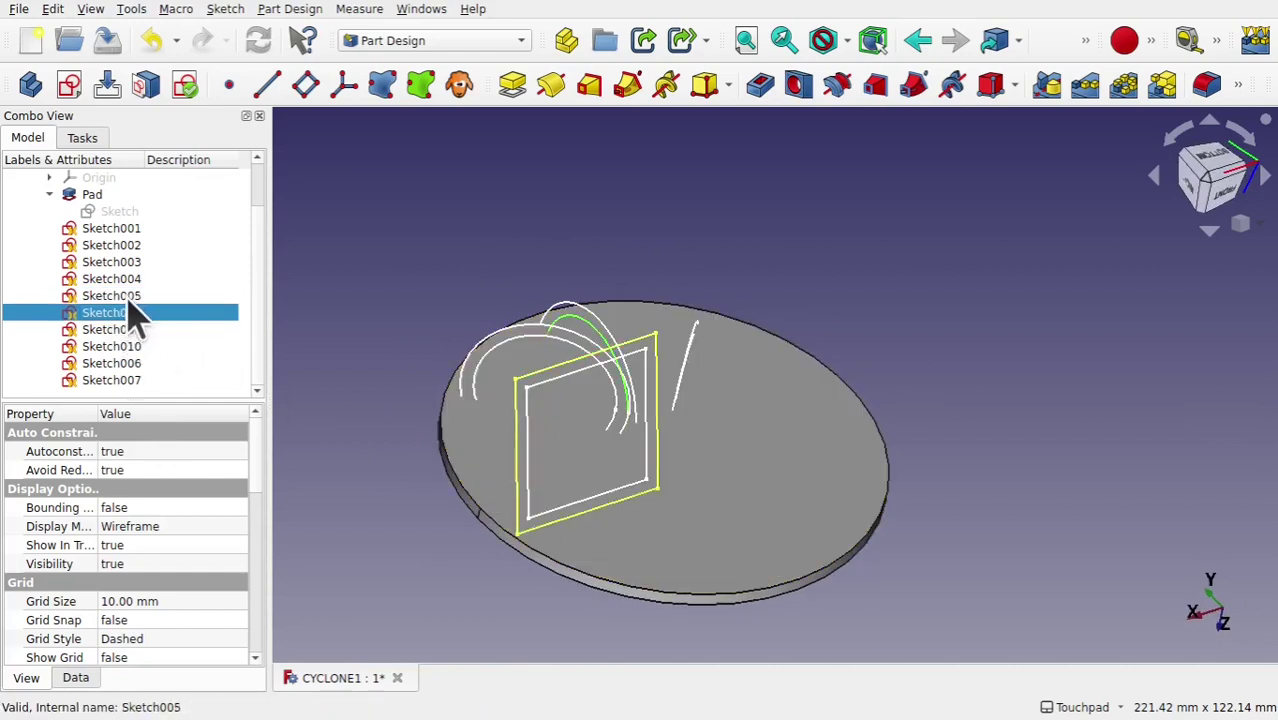
click(128, 298)
click(115, 313)
shift+click(131, 379)
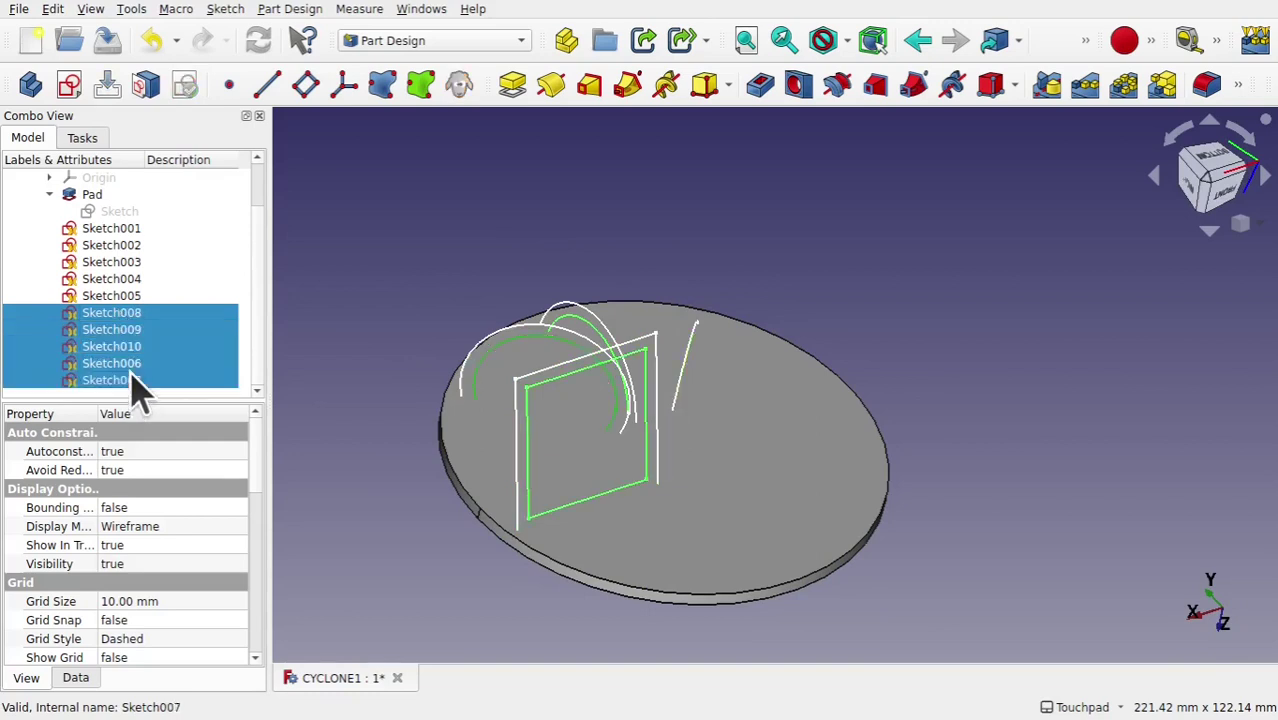
click(91, 199)
key(space)
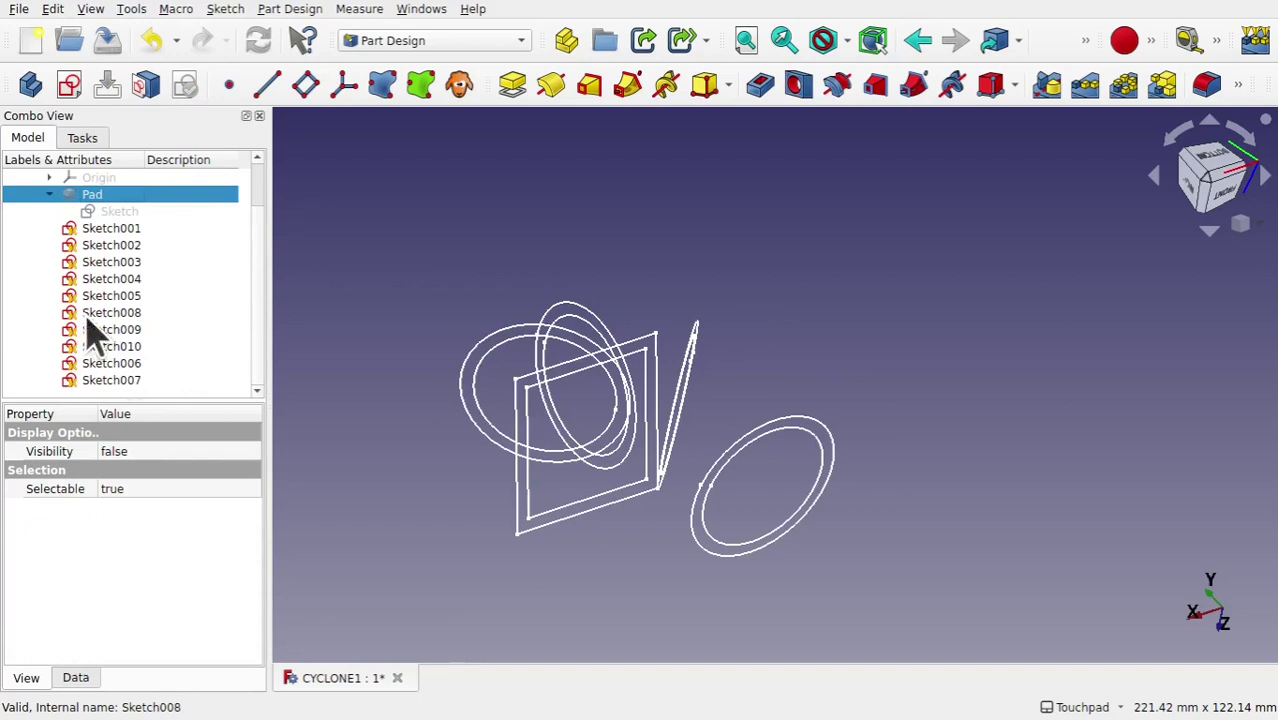
Hide the five inner-profile sketches, Sketch006 to Sketch010, and have the Pad shown with only the outer profiles.
click(128, 382)
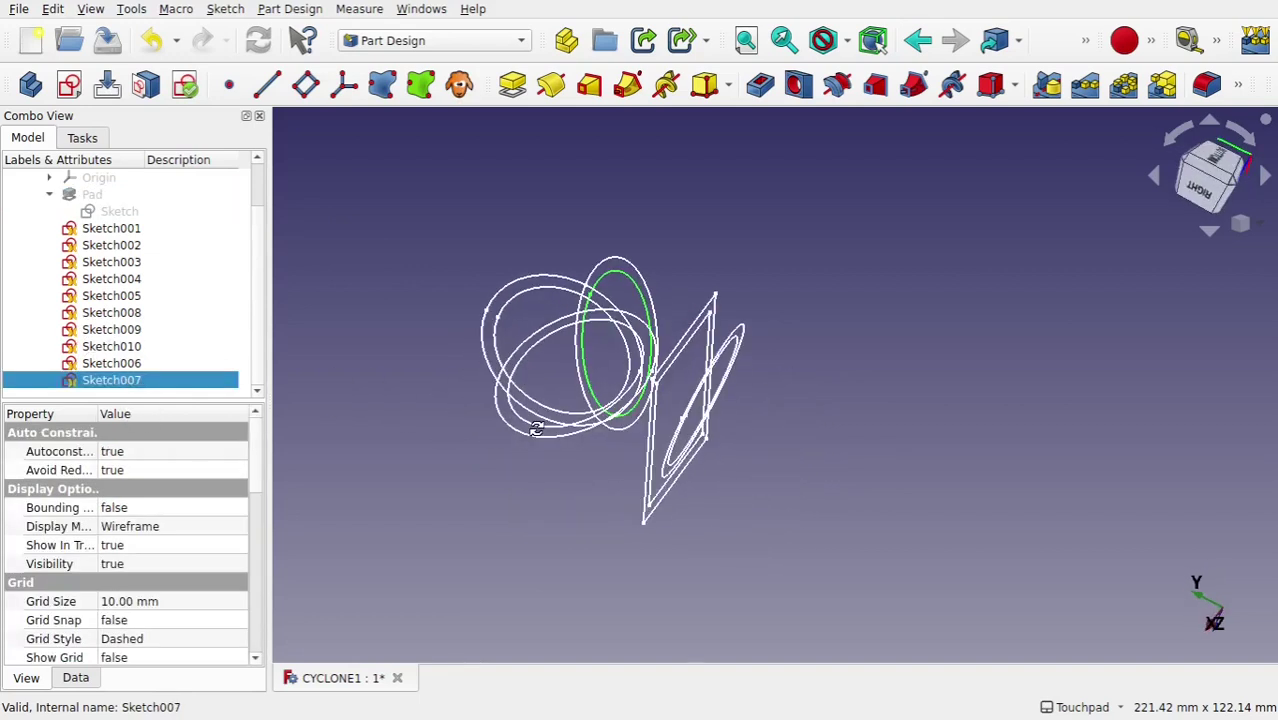
ctrl+click(133, 364)
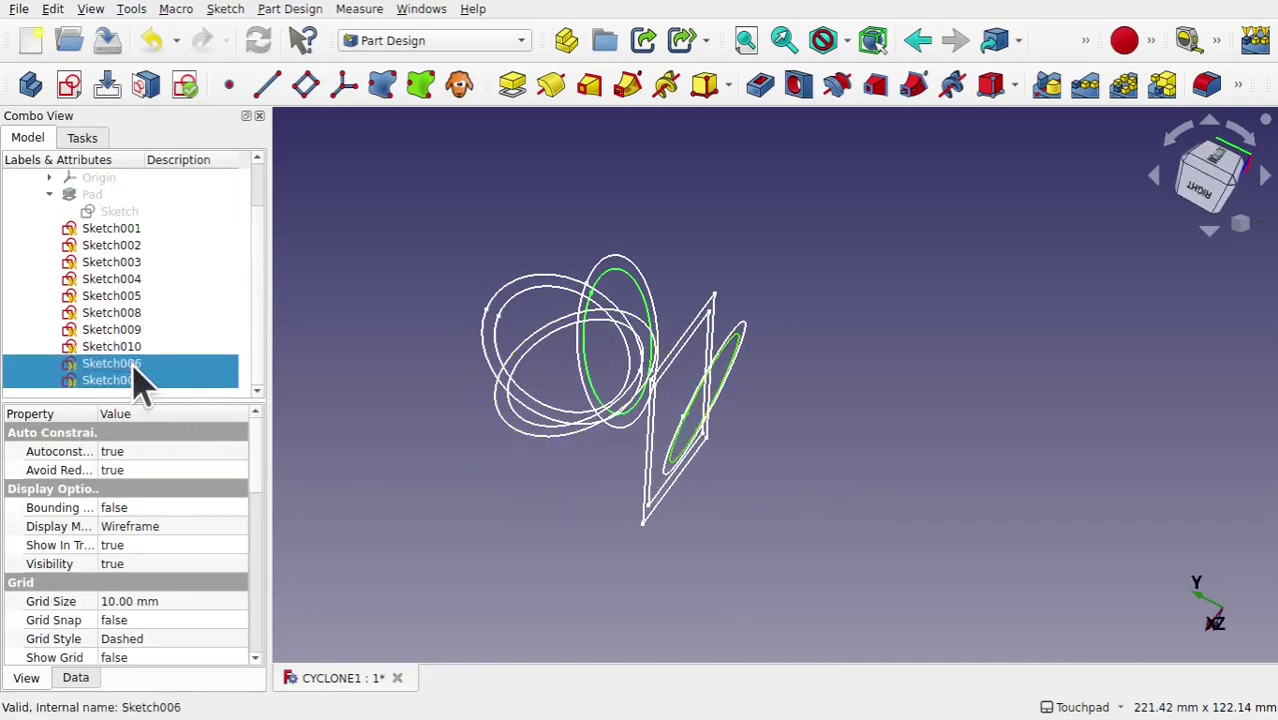
ctrl+click(113, 346)
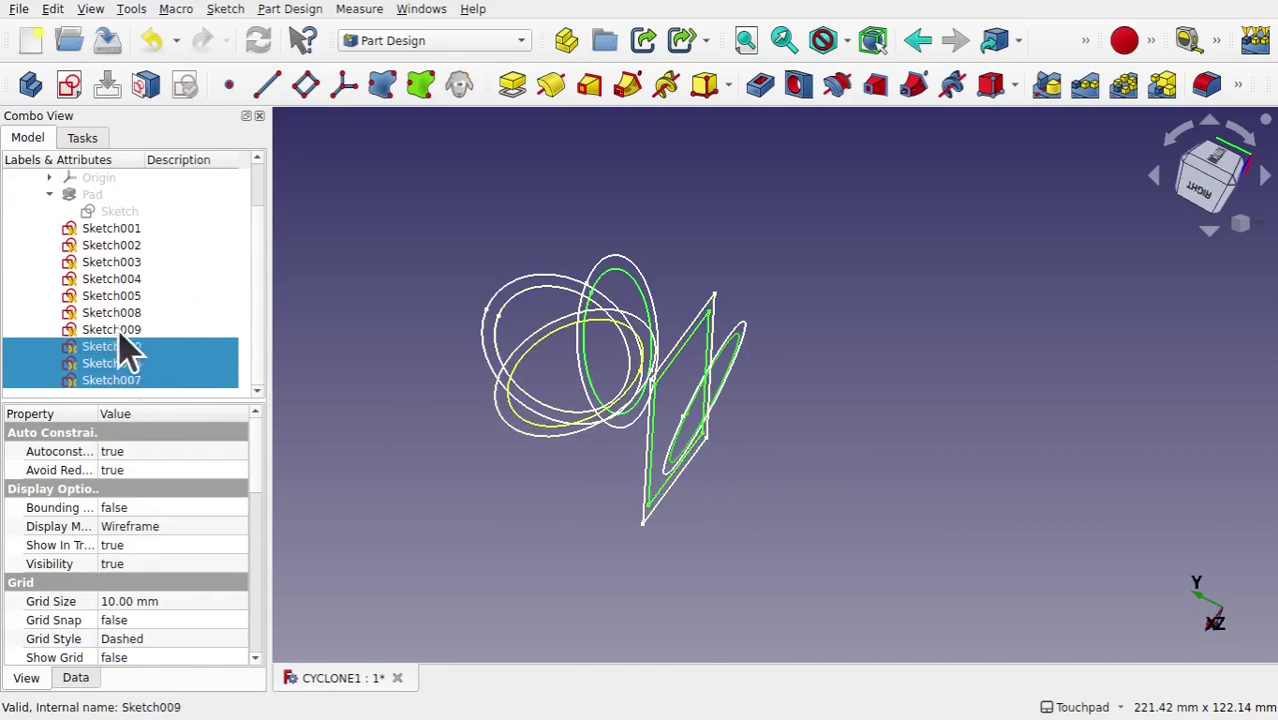
ctrl+click(117, 336)
ctrl+click(126, 313)
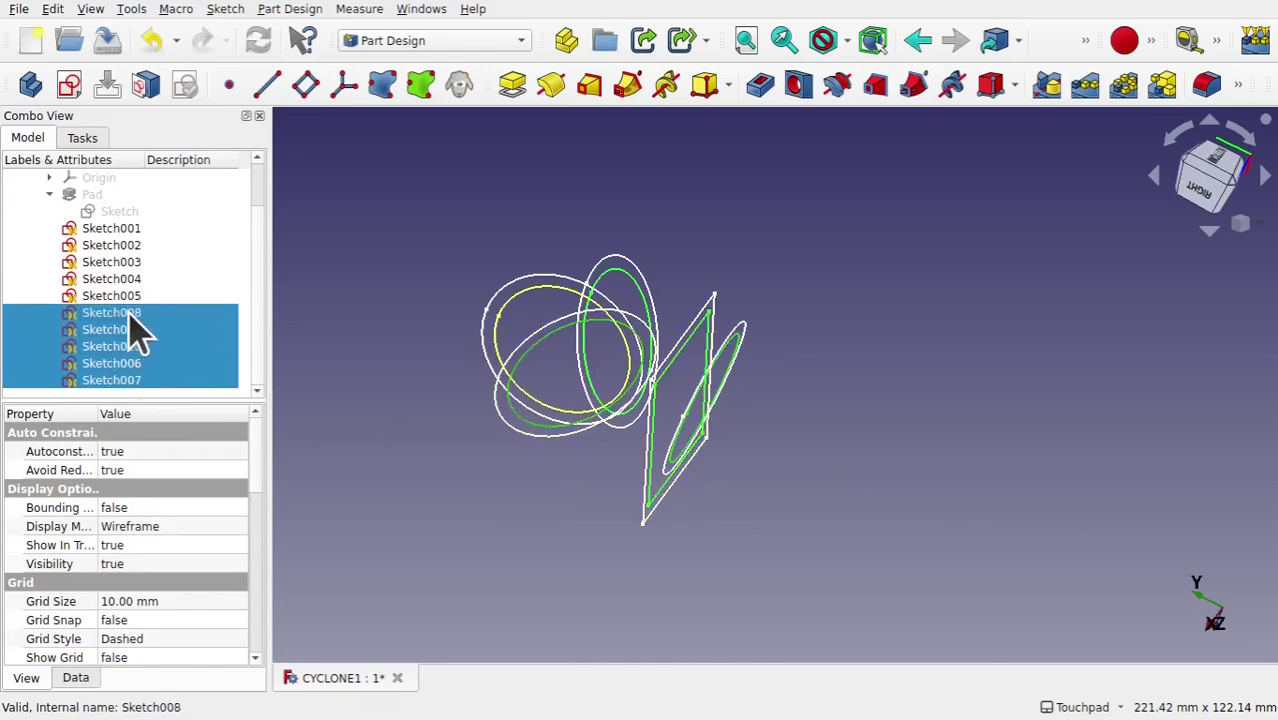
scroll(549, 346, up, 1)
scroll(549, 346, up, 1)
mouse_move(585, 385)
alt+mouse_down()
mouse_move(699, 371)
mouse_move(818, 293)
mouse_move(508, 223)
mouse_move(408, 371)
mouse_move(743, 398)
mouse_move(759, 365)
mouse_move(515, 350)
mouse_move(682, 408)
mouse_move(511, 383)
mouse_move(676, 383)
mouse_move(685, 400)
alt+mouse_up()
key(space)
click(88, 198)
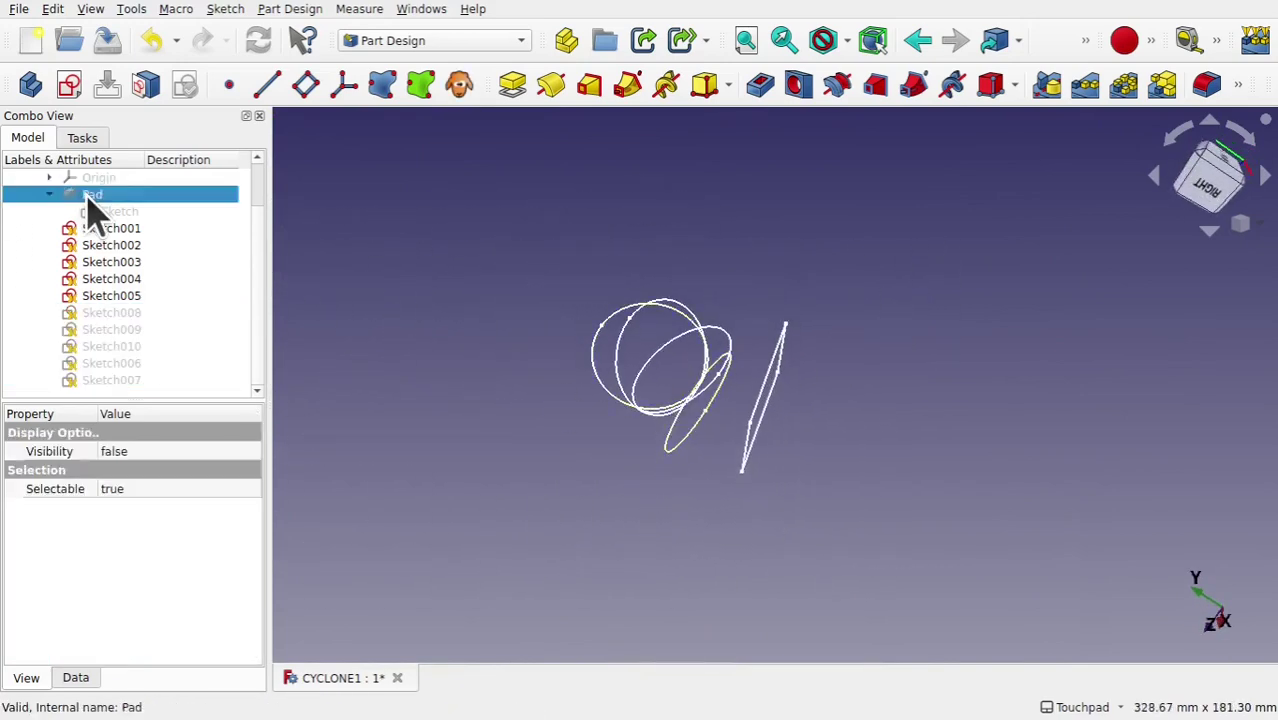
key(space)
click(444, 306)
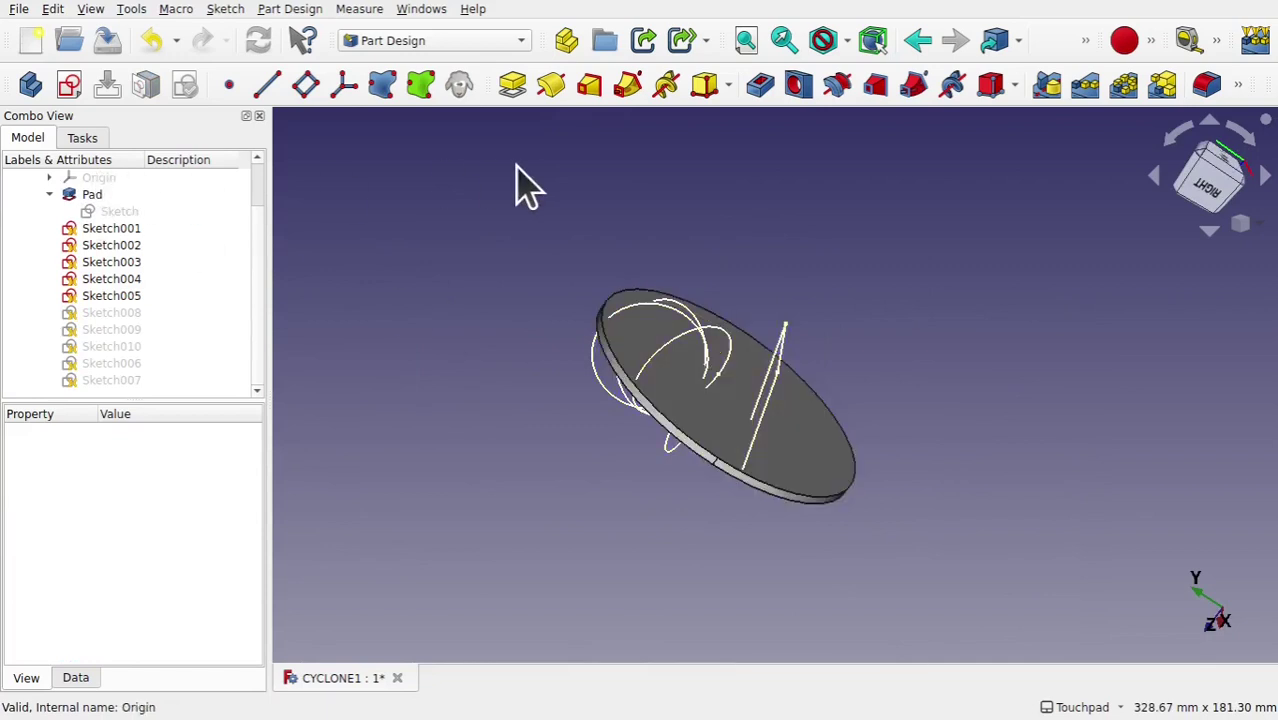
Start an additive loft with the rectangular Sketch005 as its profile and add Sketch004 and Sketch003 as sections.
click(594, 96)
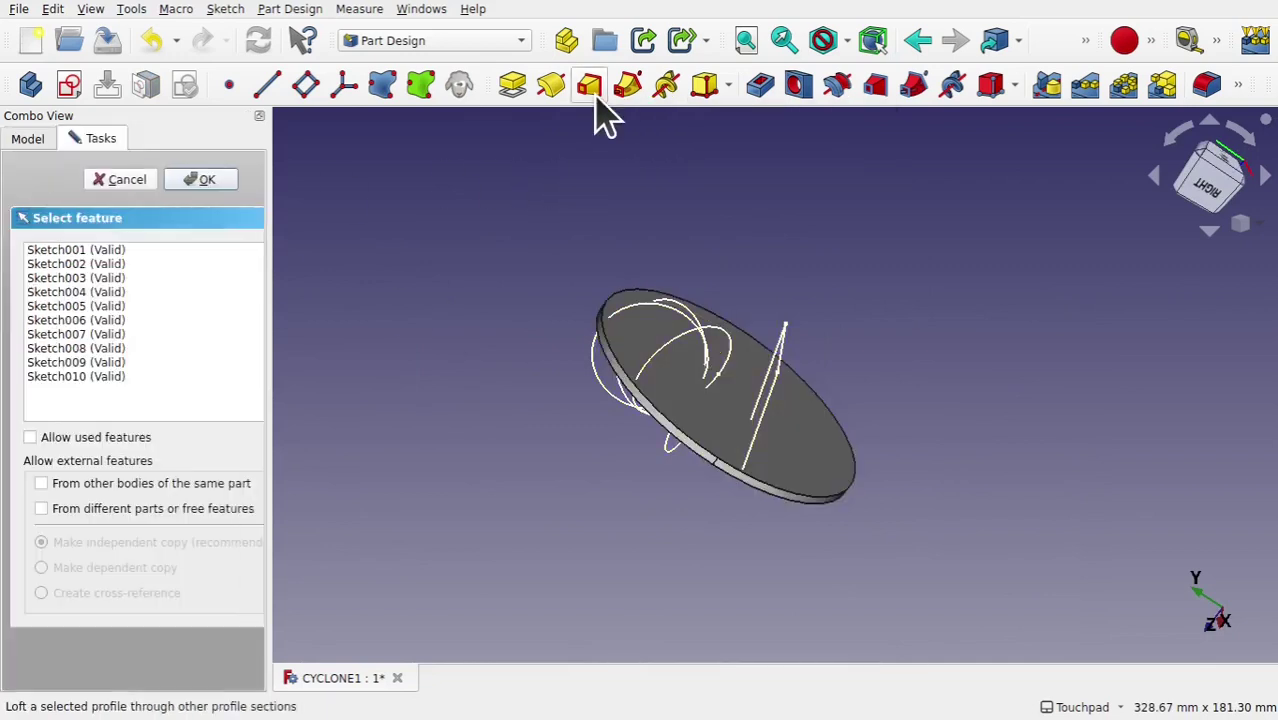
mouse_move(553, 439)
alt+mouse_down()
mouse_move(602, 442)
mouse_move(398, 378)
alt+mouse_up()
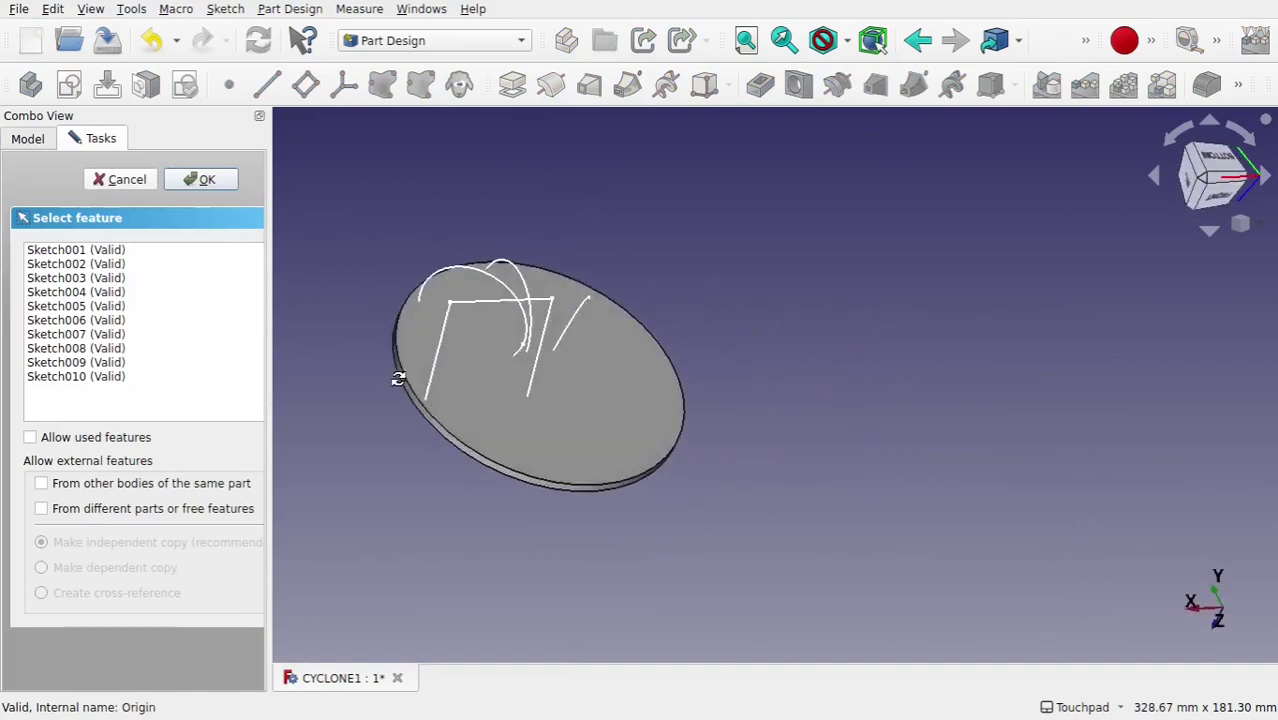
click(505, 320)
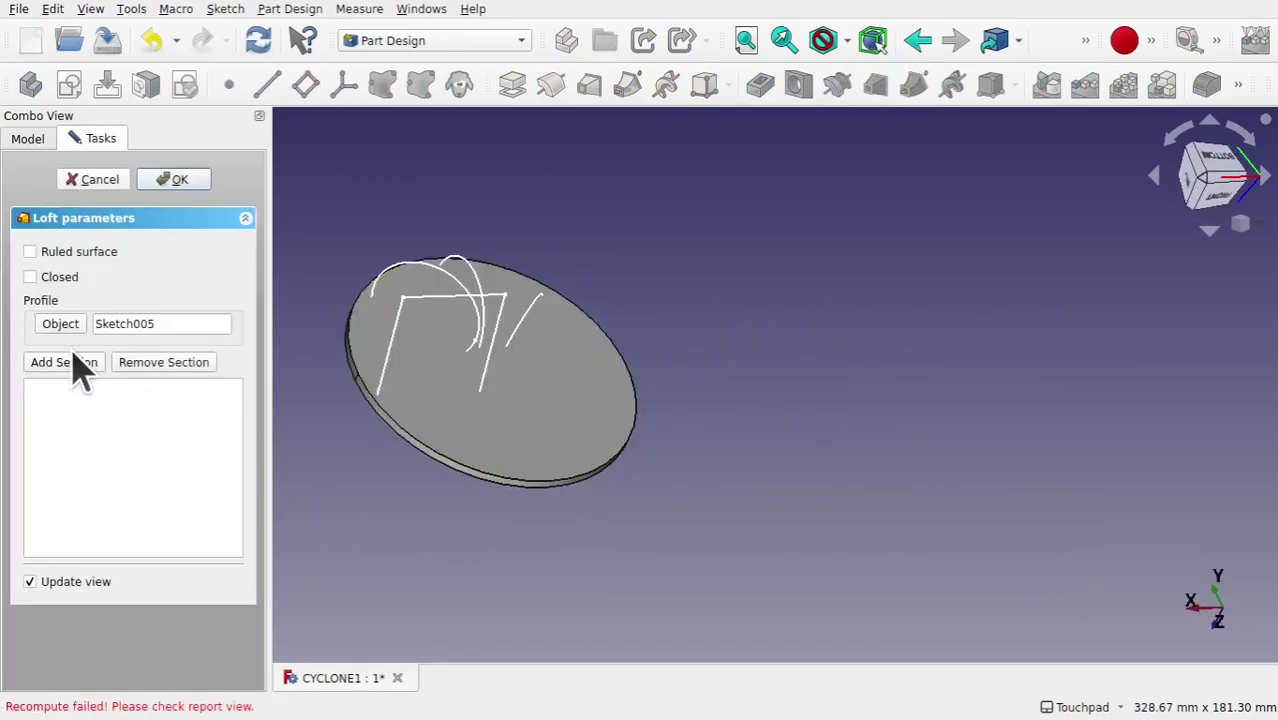
click(435, 270)
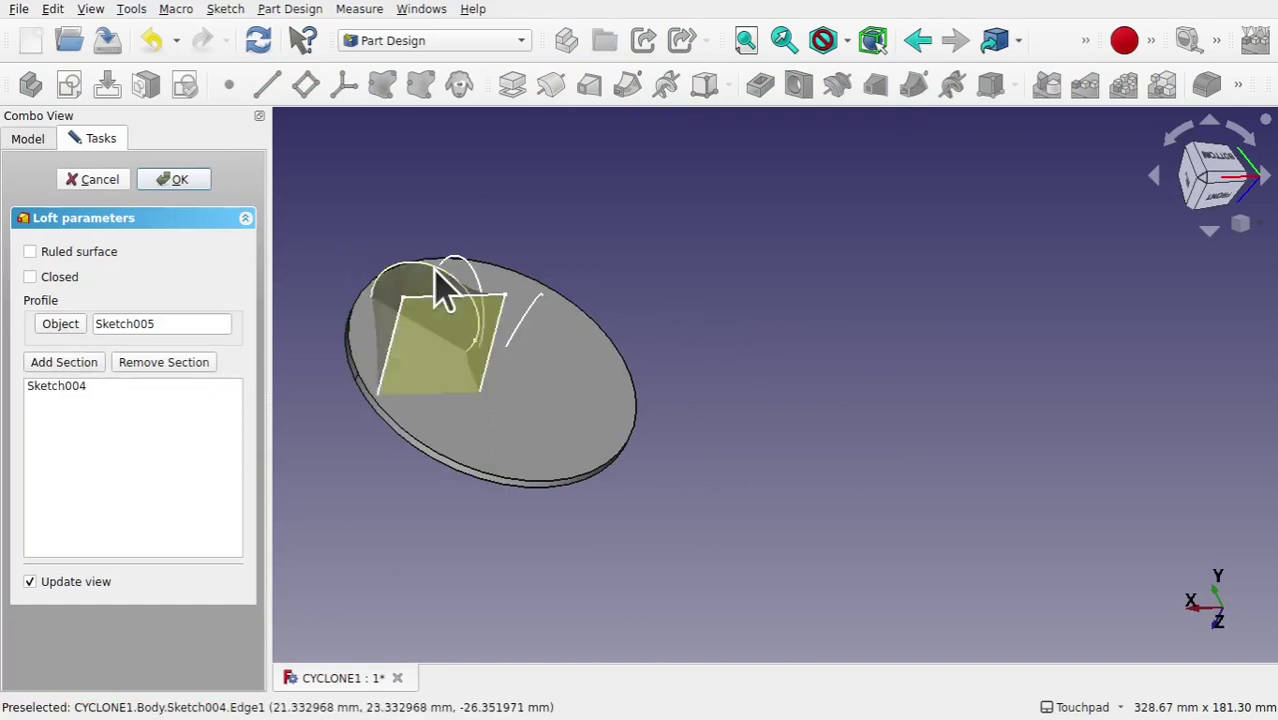
click(66, 366)
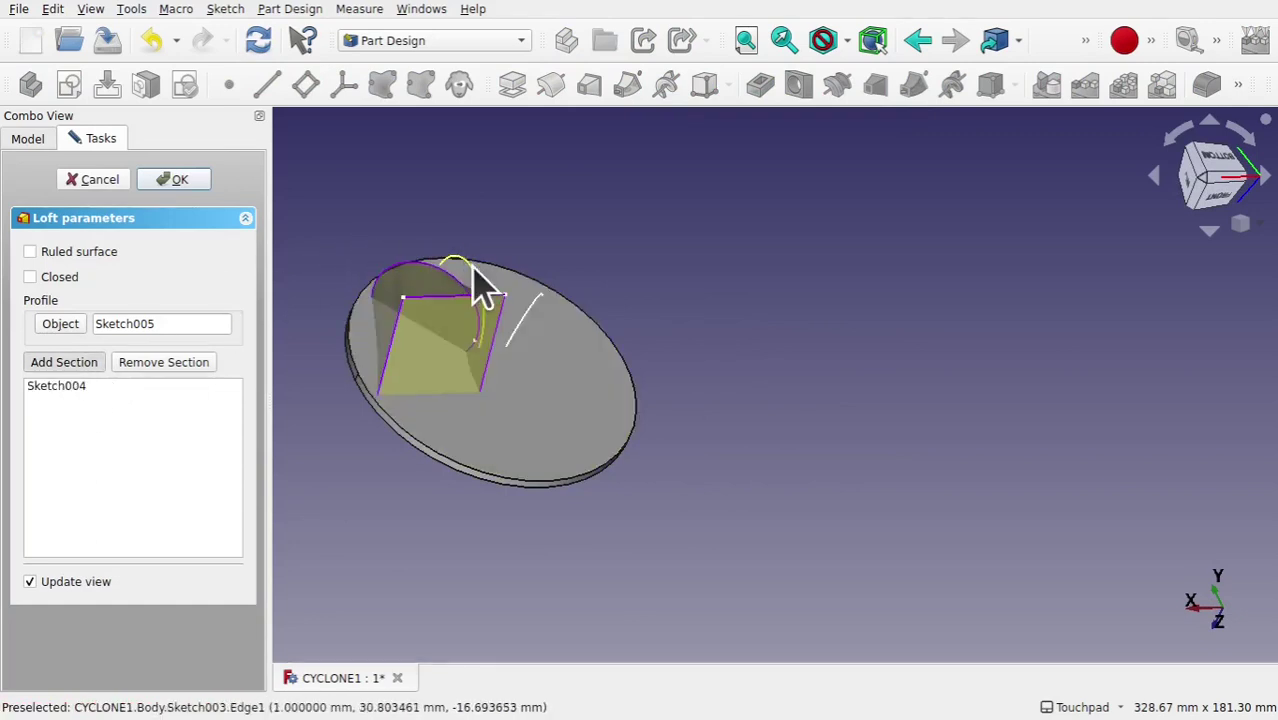
click(483, 290)
Add Sketch002 and Sketch001 as the remaining sections of the additive loft and accept the solid outer duct.
click(78, 366)
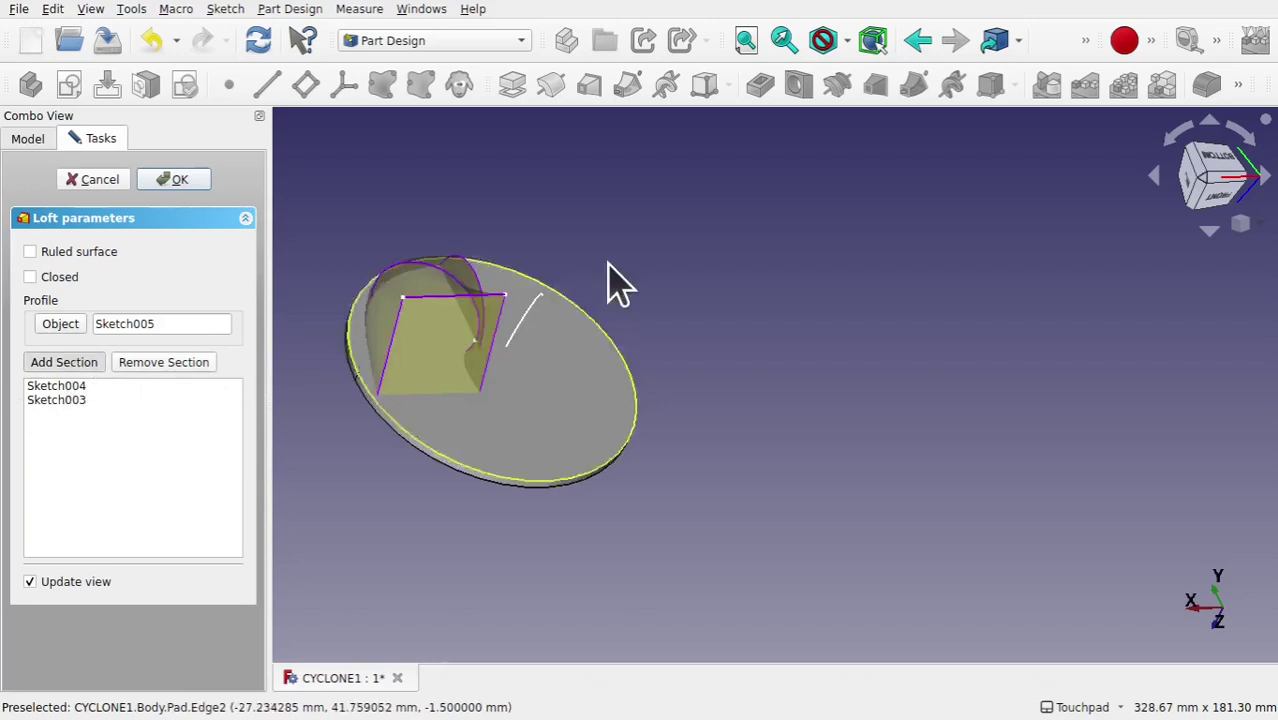
click(538, 333)
mouse_move(519, 408)
alt+mouse_down()
mouse_move(642, 282)
mouse_move(708, 277)
alt+mouse_up()
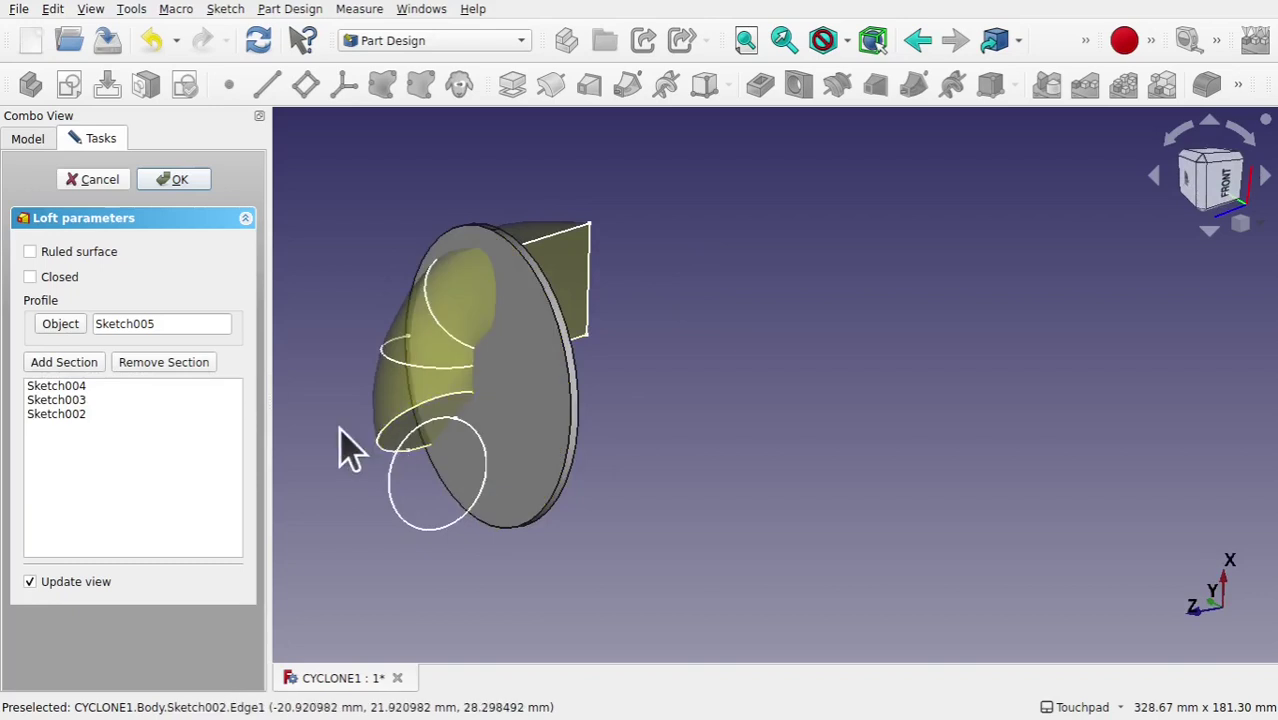
click(62, 366)
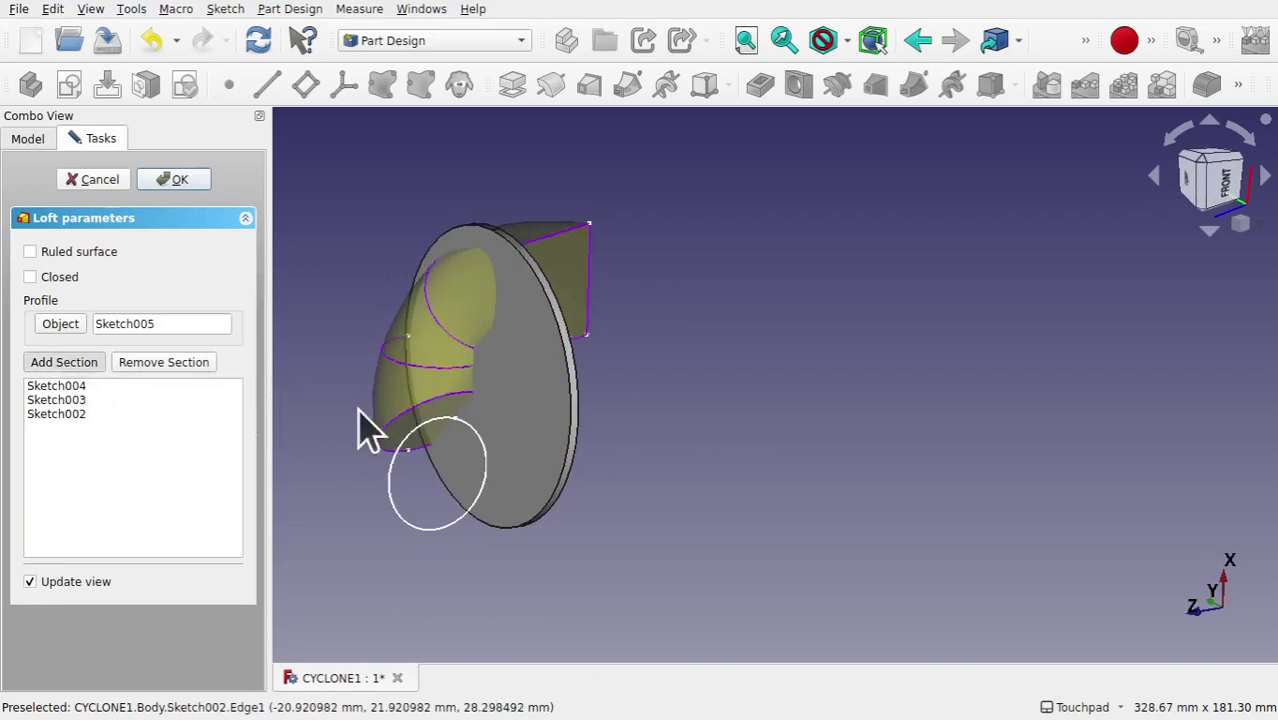
click(482, 432)
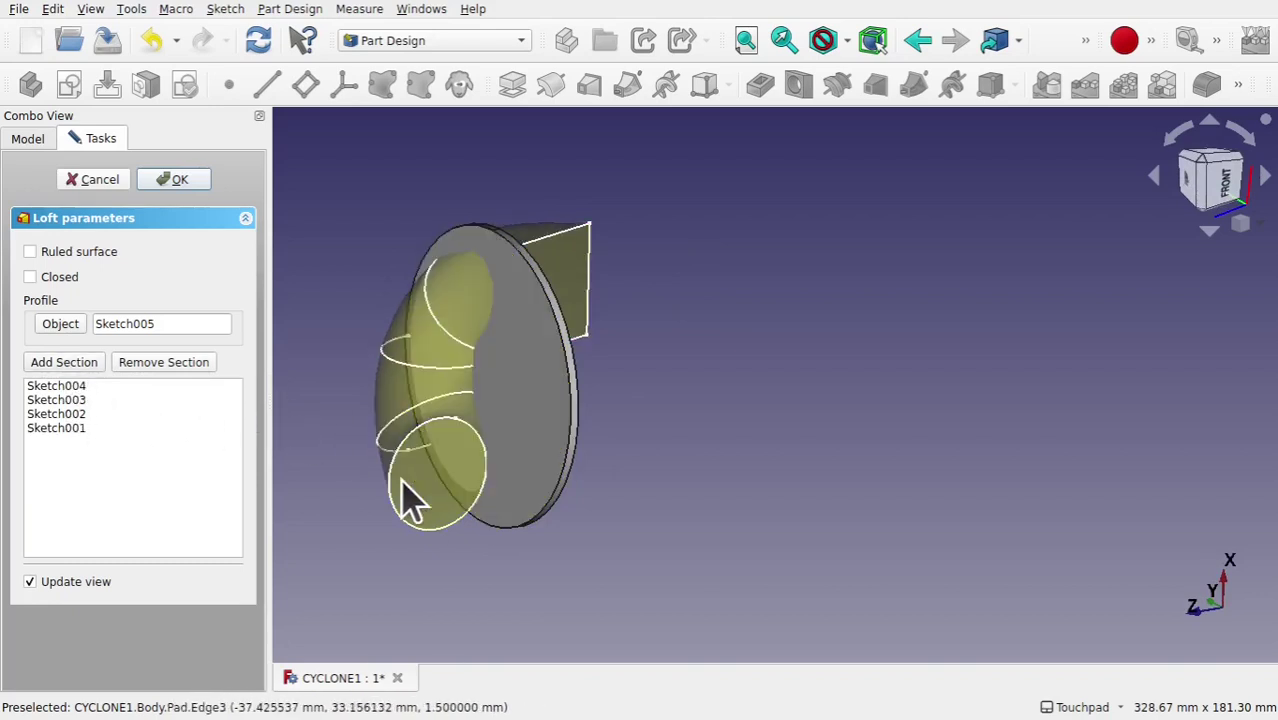
click(173, 190)
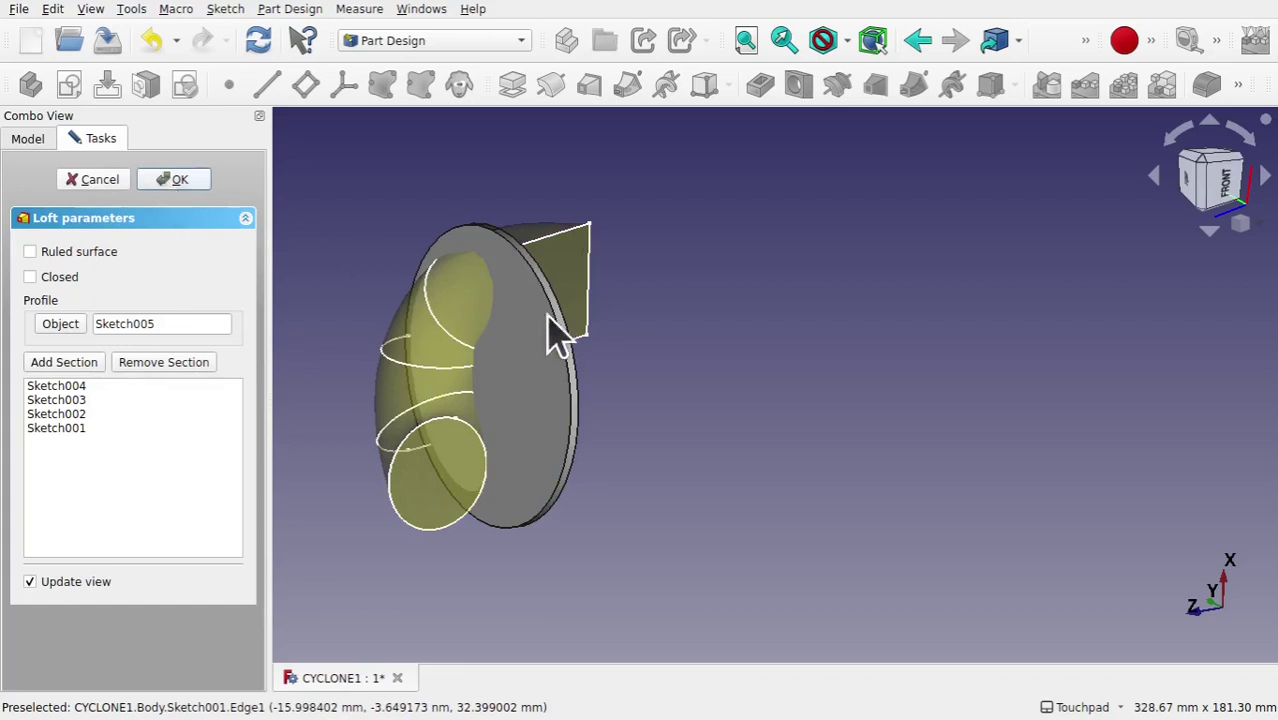
alt+drag(590, 351, 650, 337)
scroll(560, 340, up, 3)
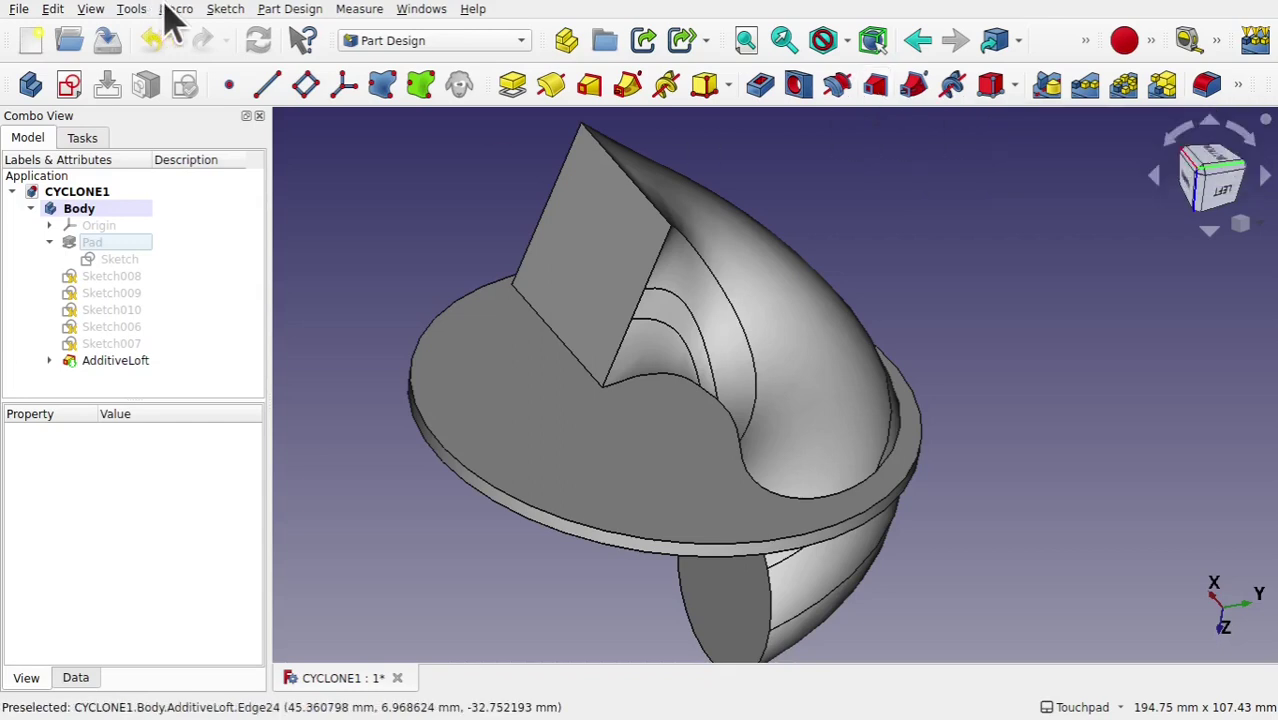
click(291, 10)
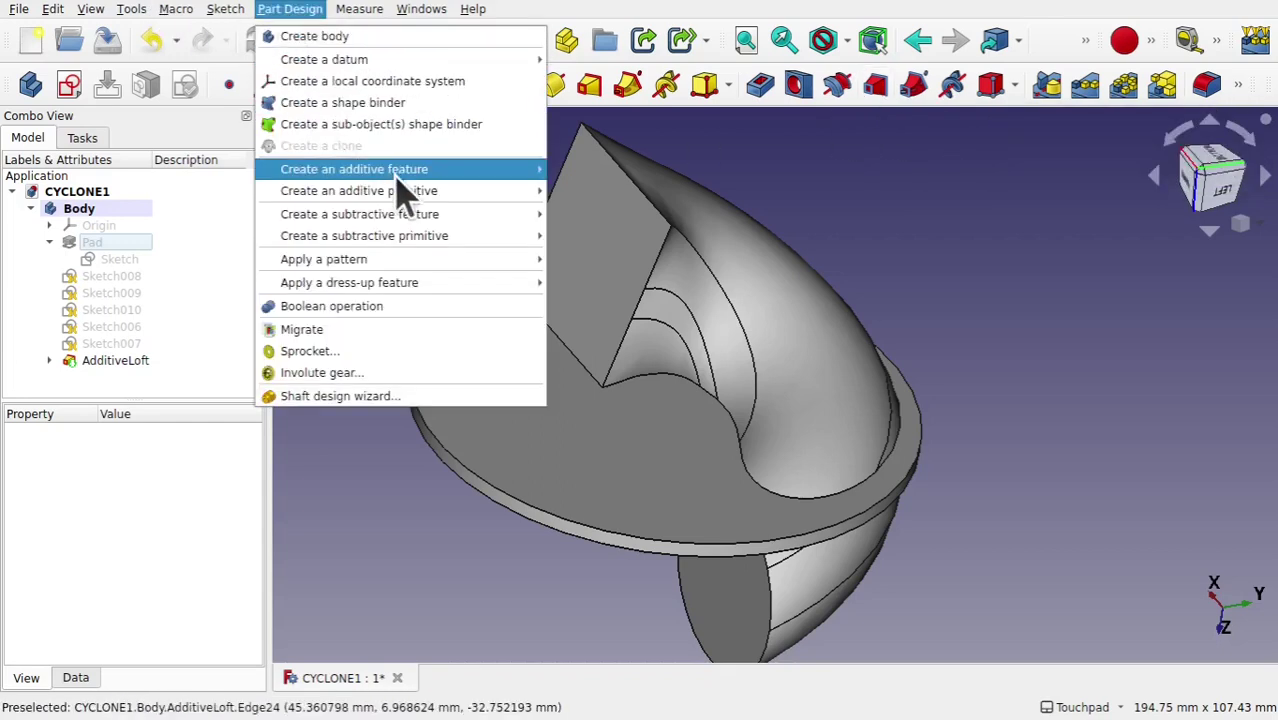
mouse_move(405, 176)
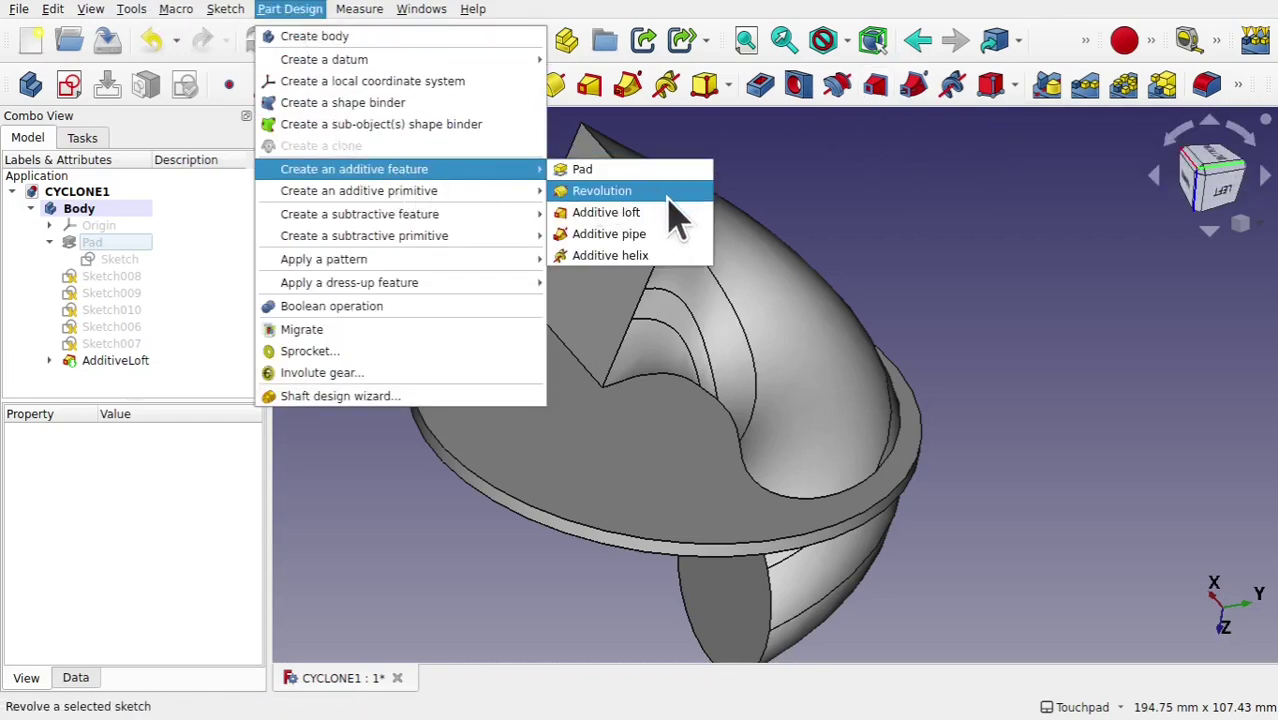
mouse_move(428, 218)
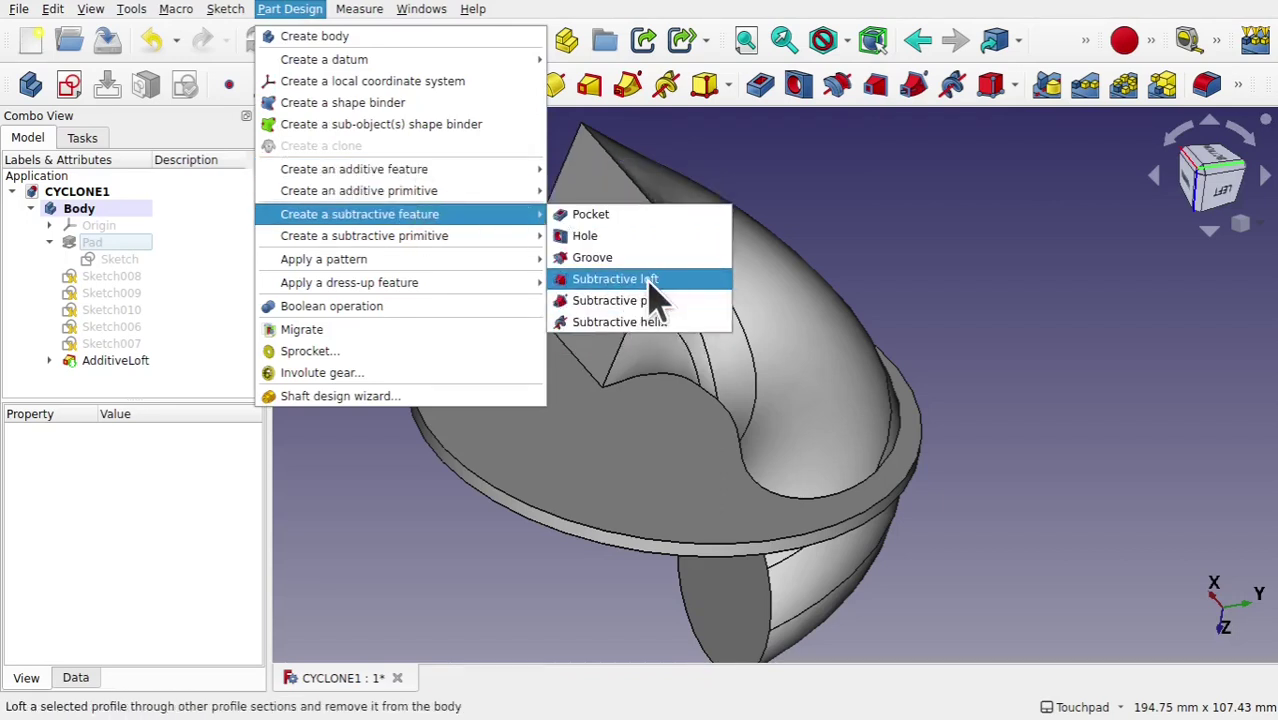
click(935, 272)
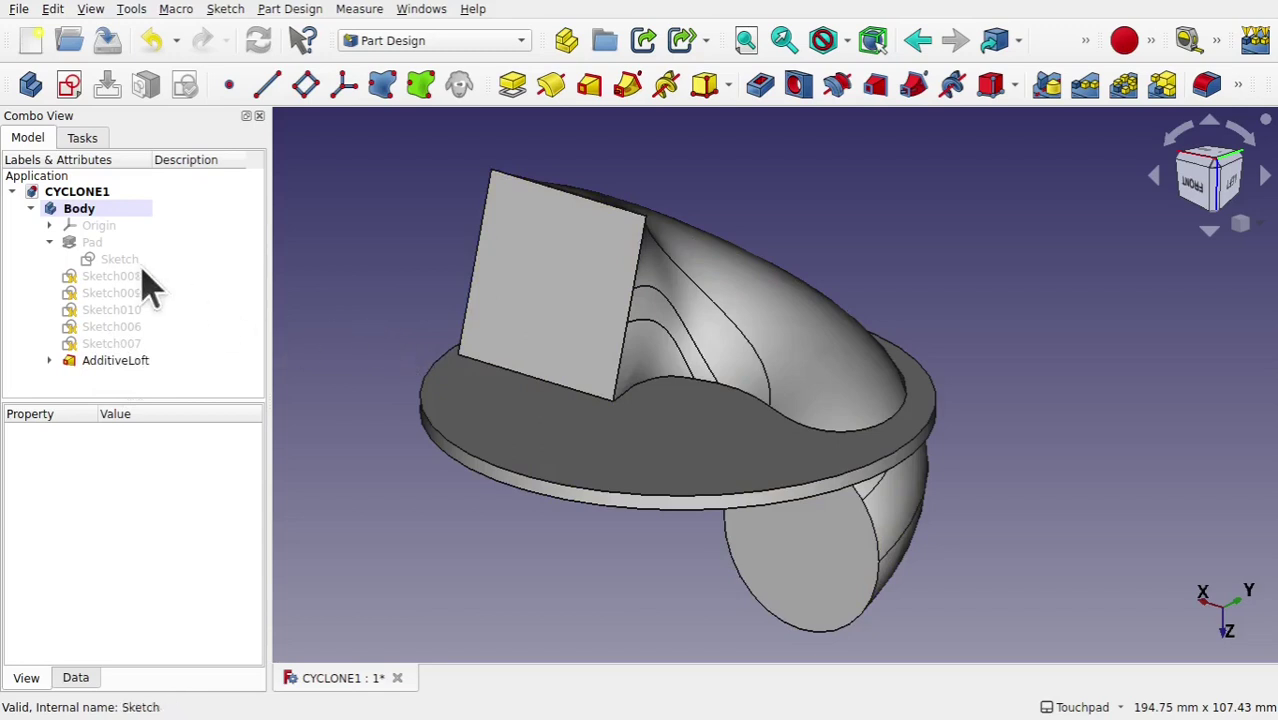
Show the five inner-profile sketches, Sketch006 to Sketch010, on the solid duct.
click(96, 278)
shift+click(127, 346)
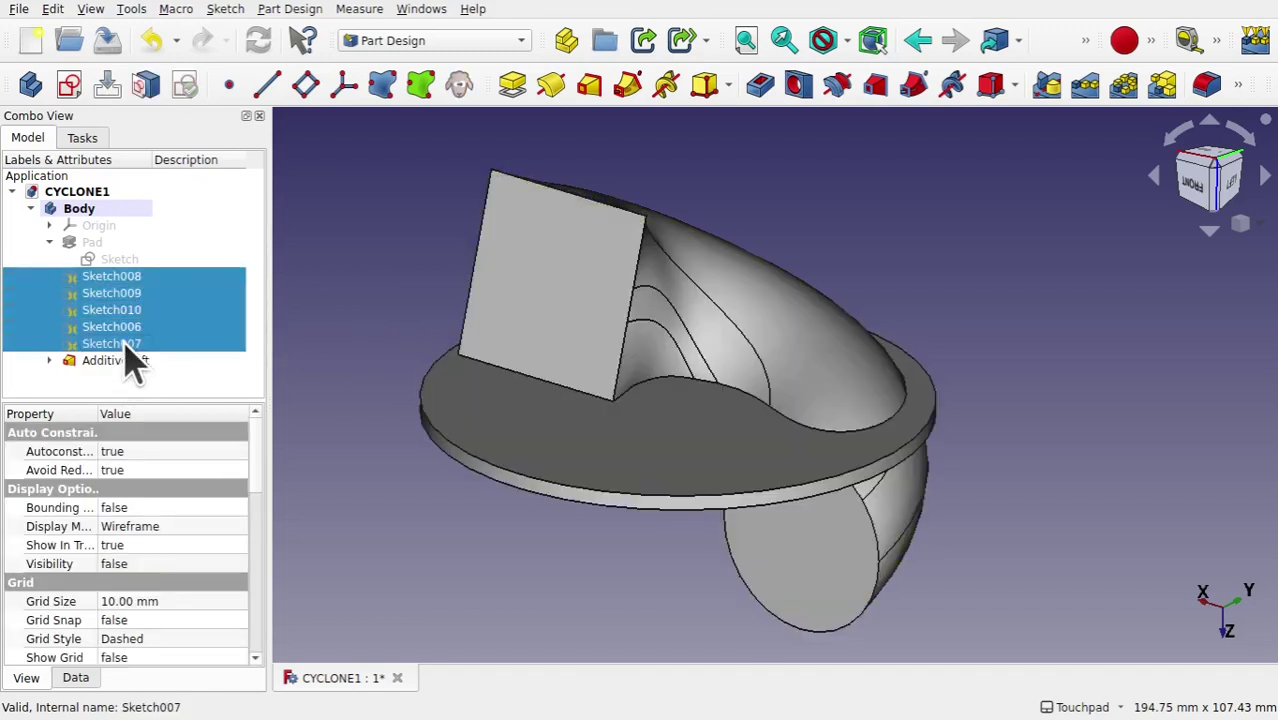
key(space)
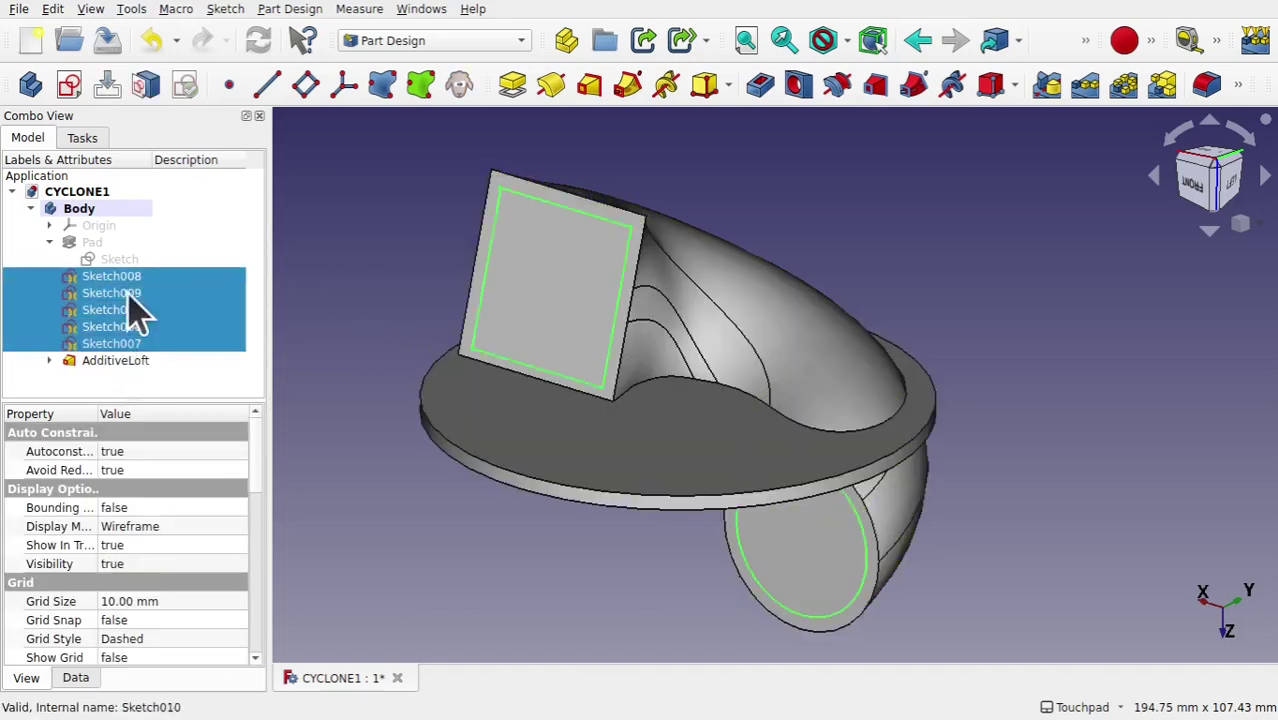
click(391, 240)
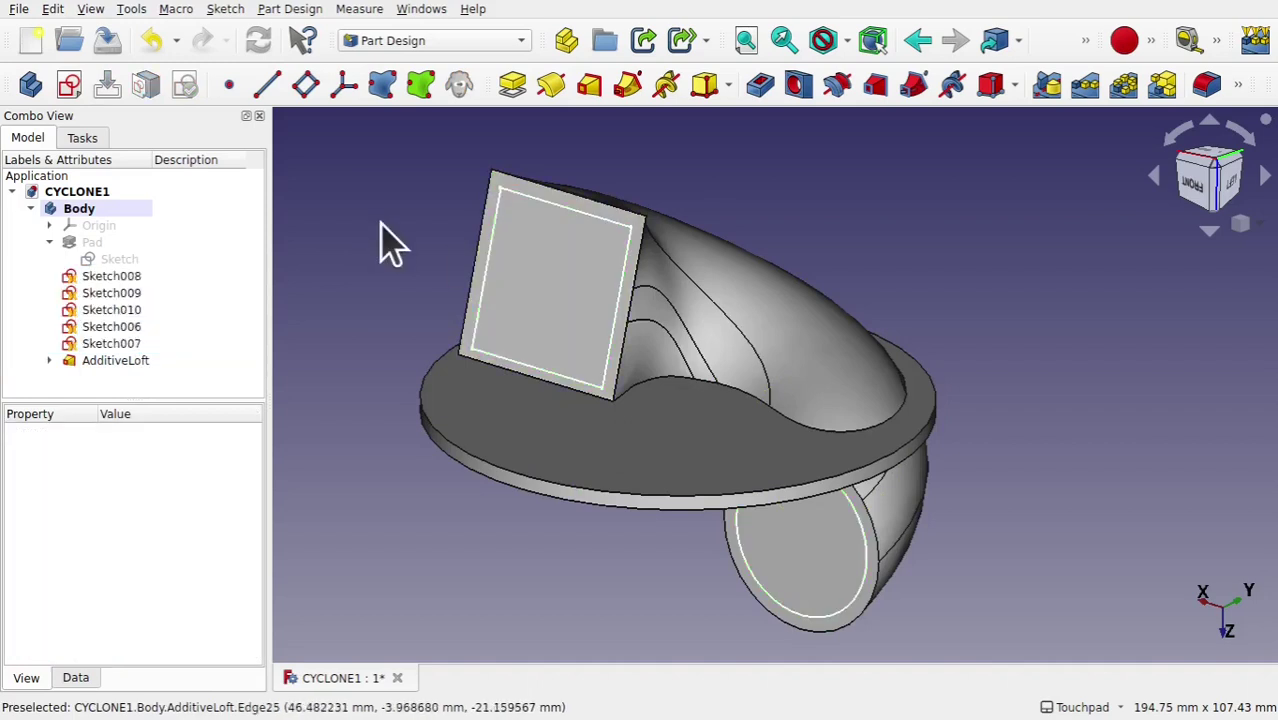
Start a subtractive loft with the rectangular inner sketch Sketch010 as its profile and add Sketch009 as the first section.
click(551, 204)
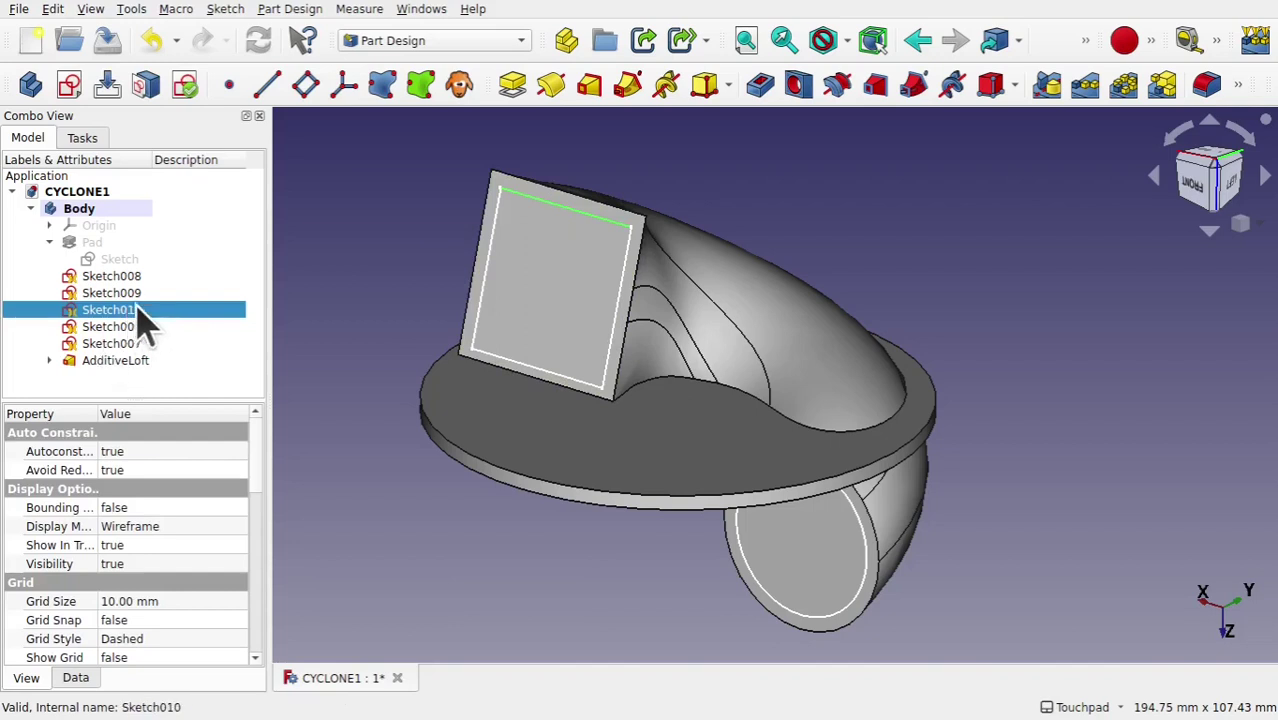
click(292, 10)
mouse_move(447, 214)
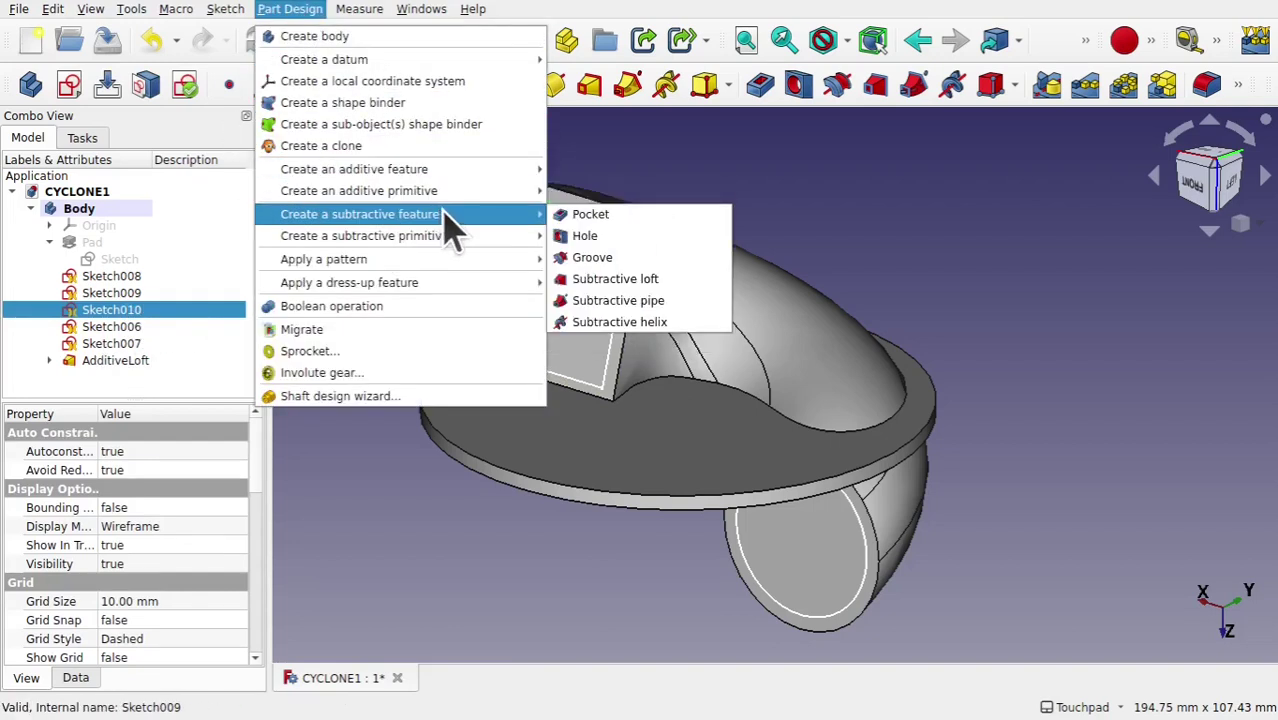
click(630, 279)
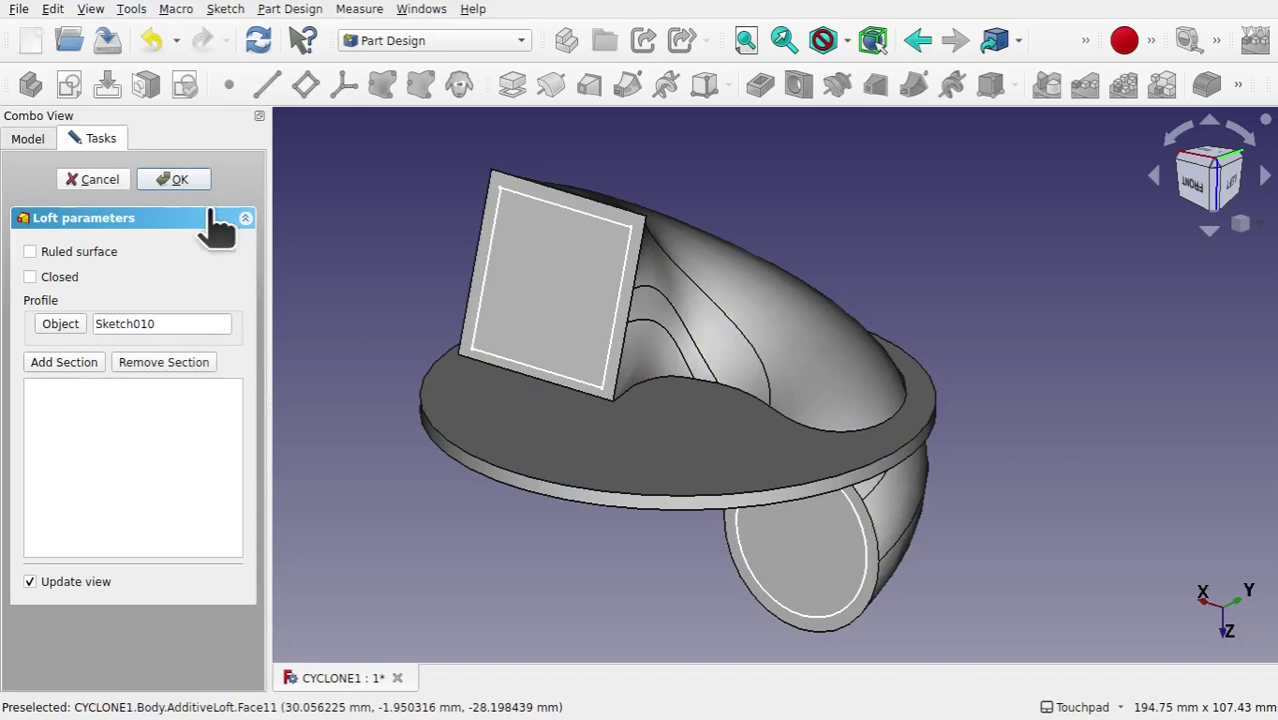
click(60, 368)
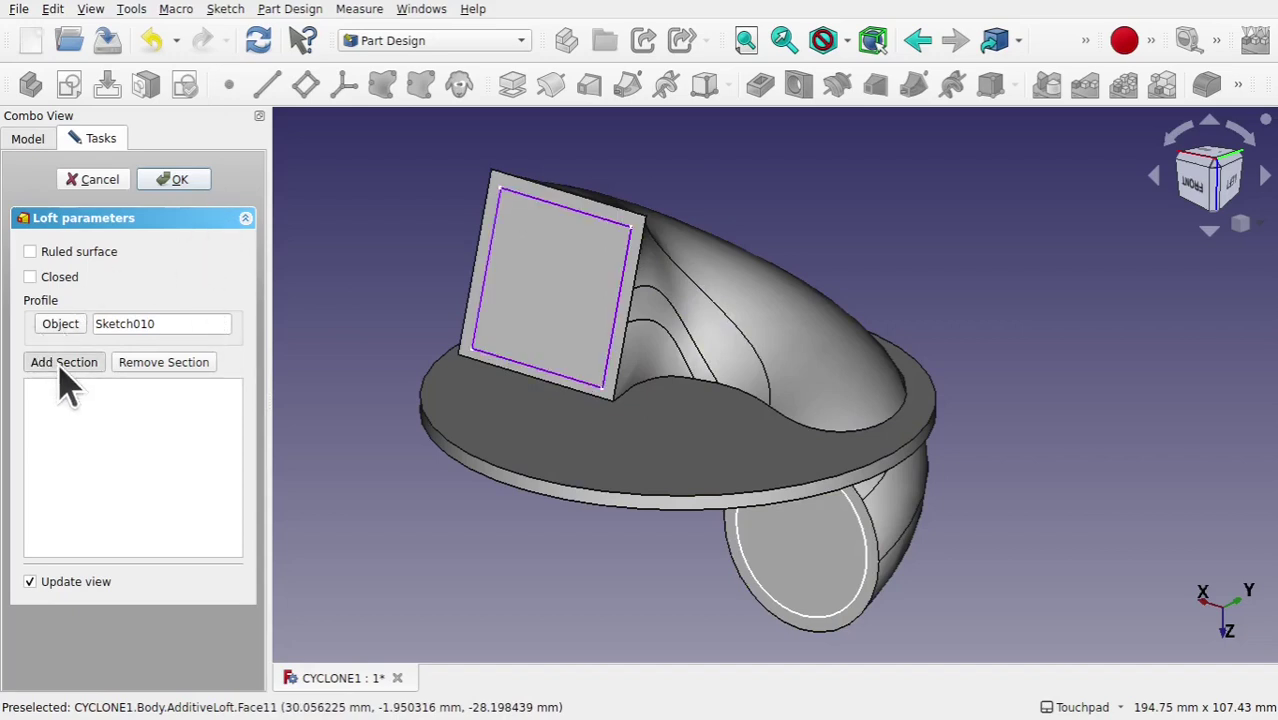
click(34, 142)
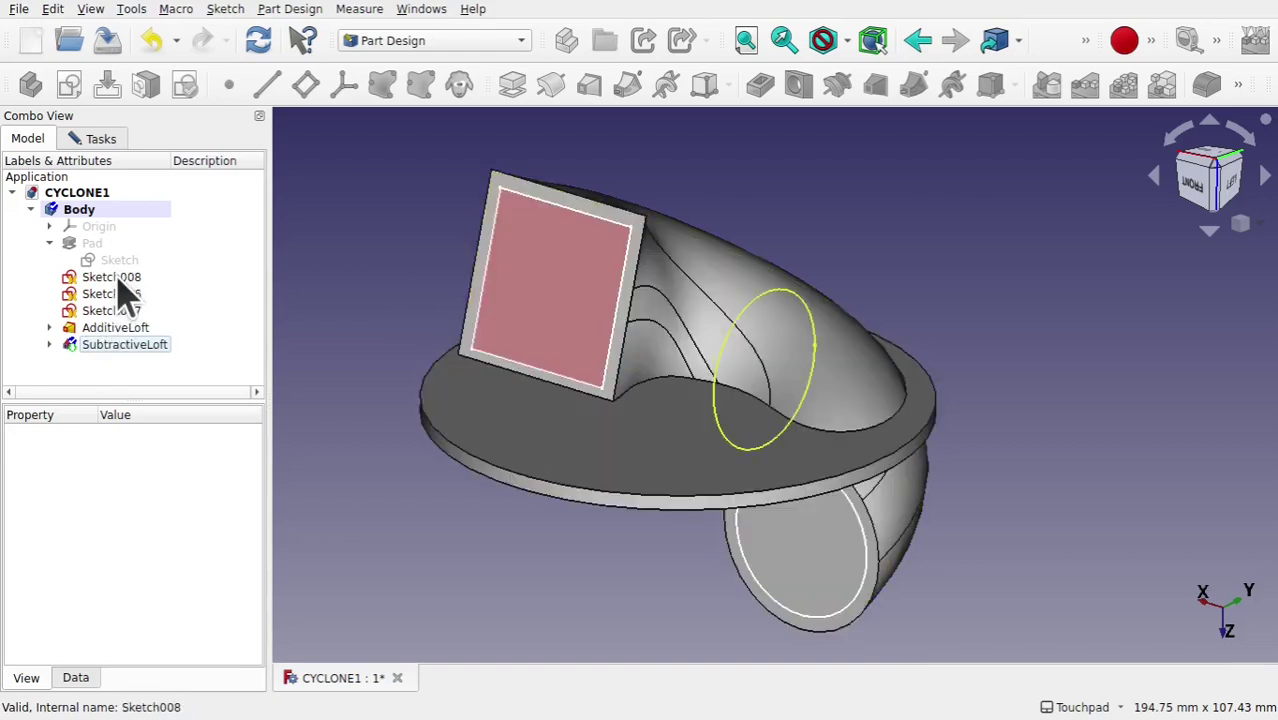
Add Sketch008 as the second section of the subtractive loft and check the sketches nested under it.
click(124, 288)
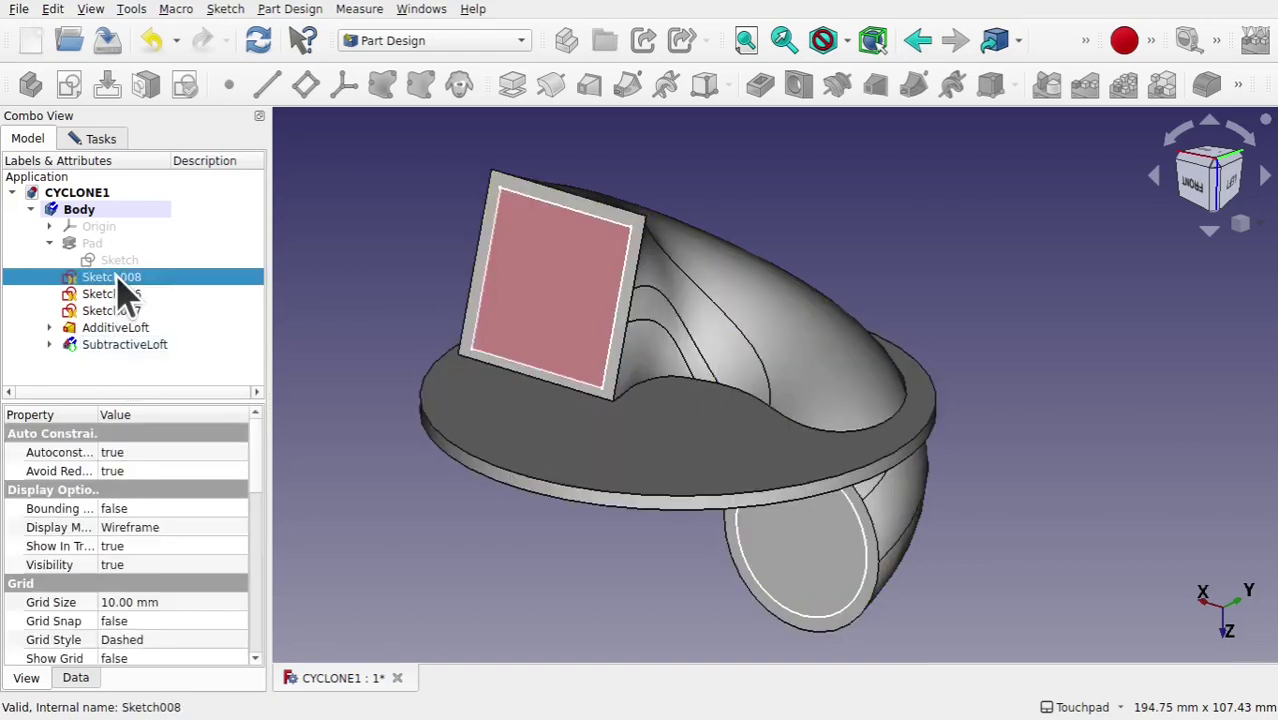
click(102, 141)
click(65, 368)
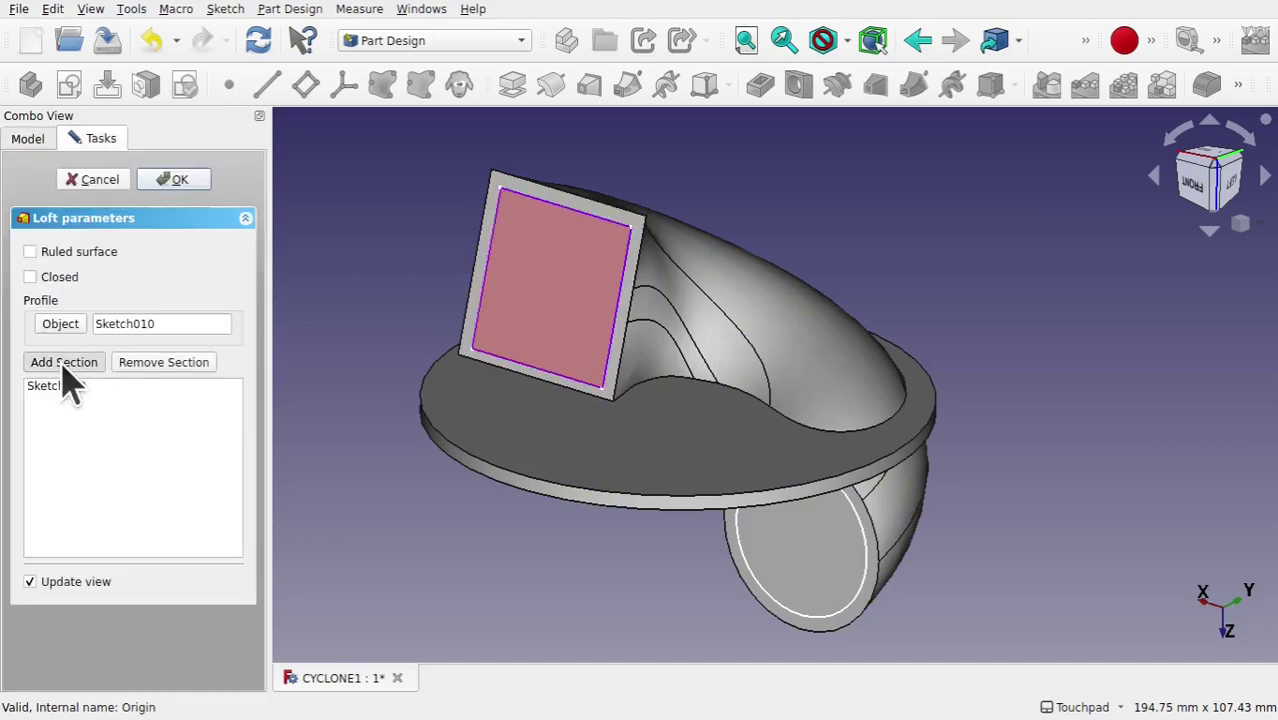
click(41, 141)
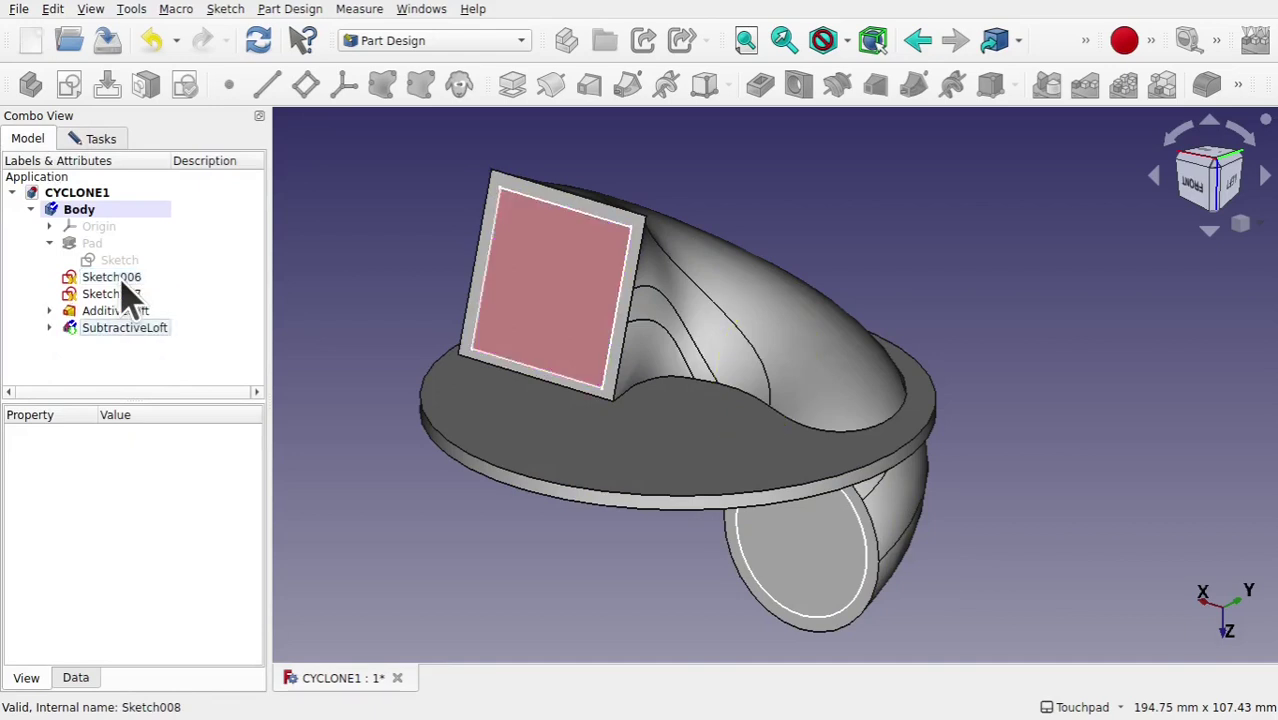
click(49, 328)
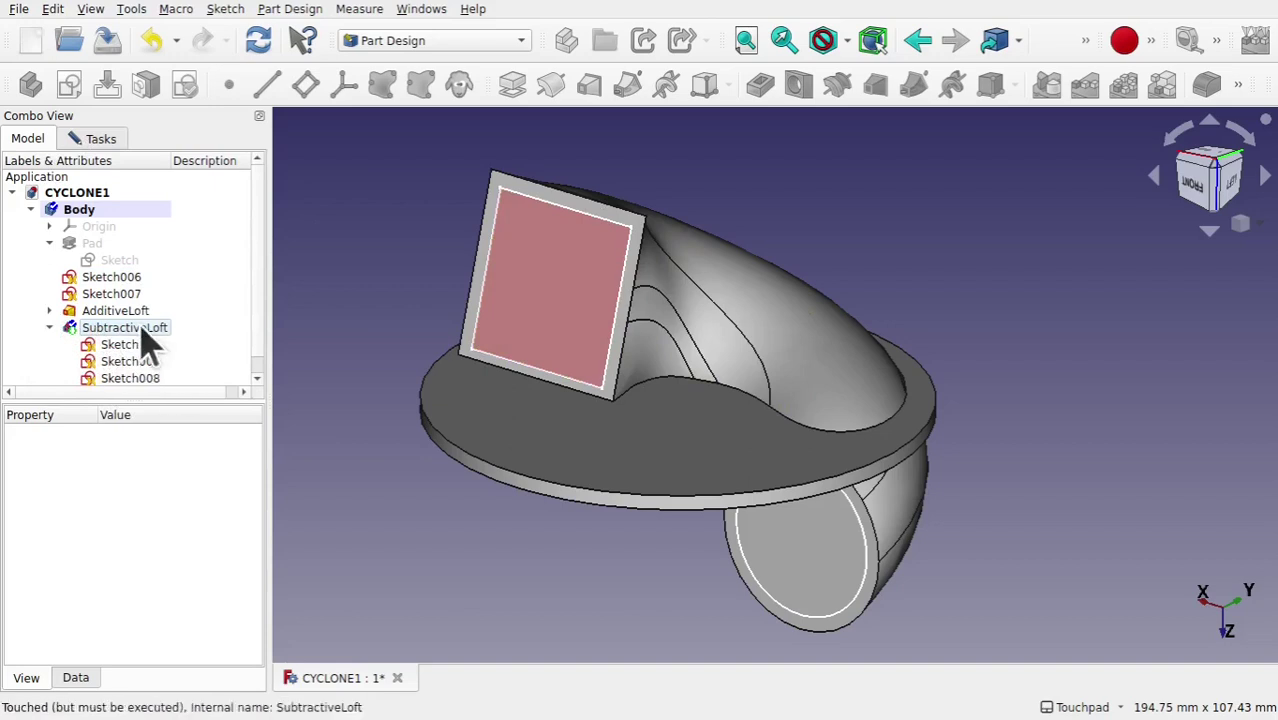
click(78, 136)
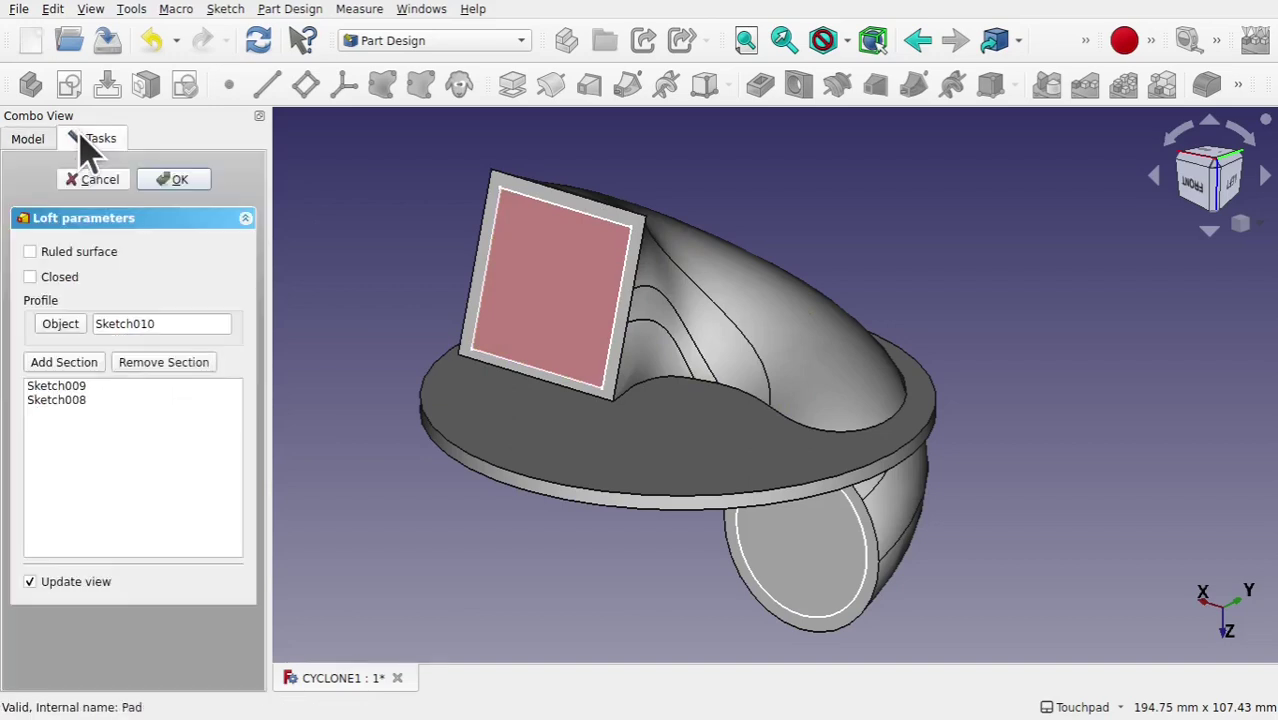
Add Sketch007 and Sketch006 as the remaining sections of the subtractive loft and accept it to hollow the duct.
click(76, 366)
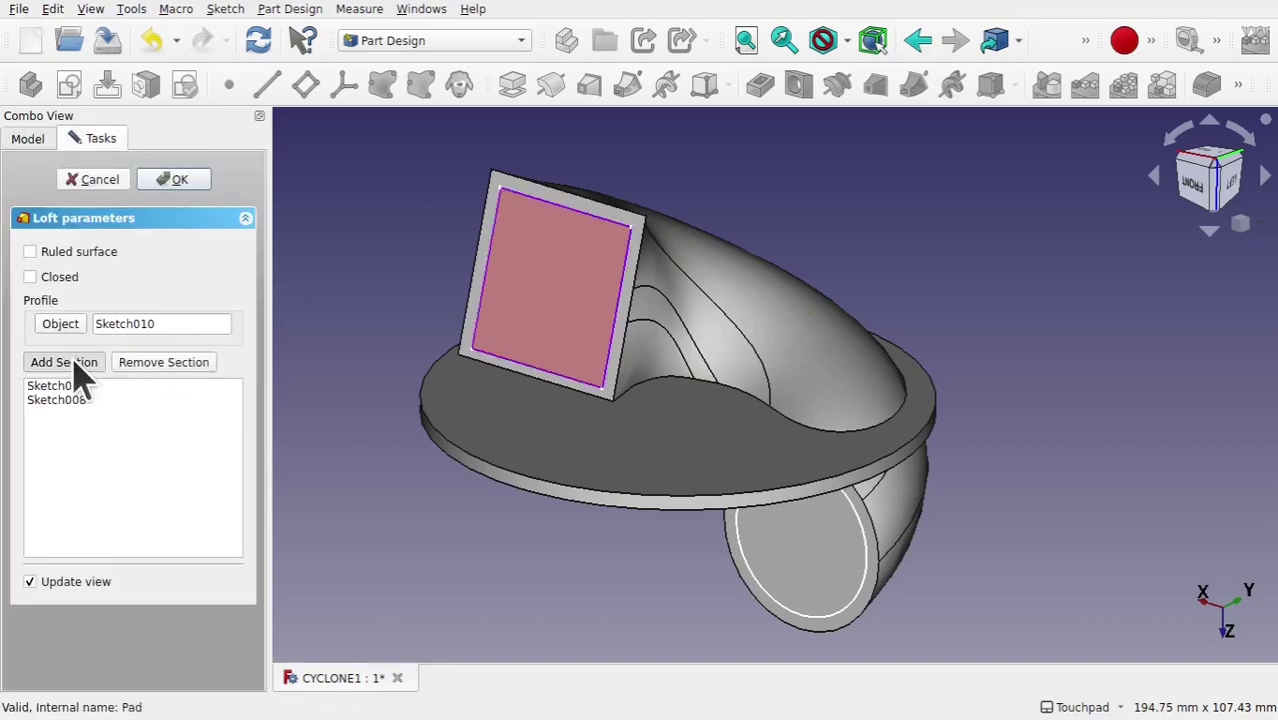
click(30, 140)
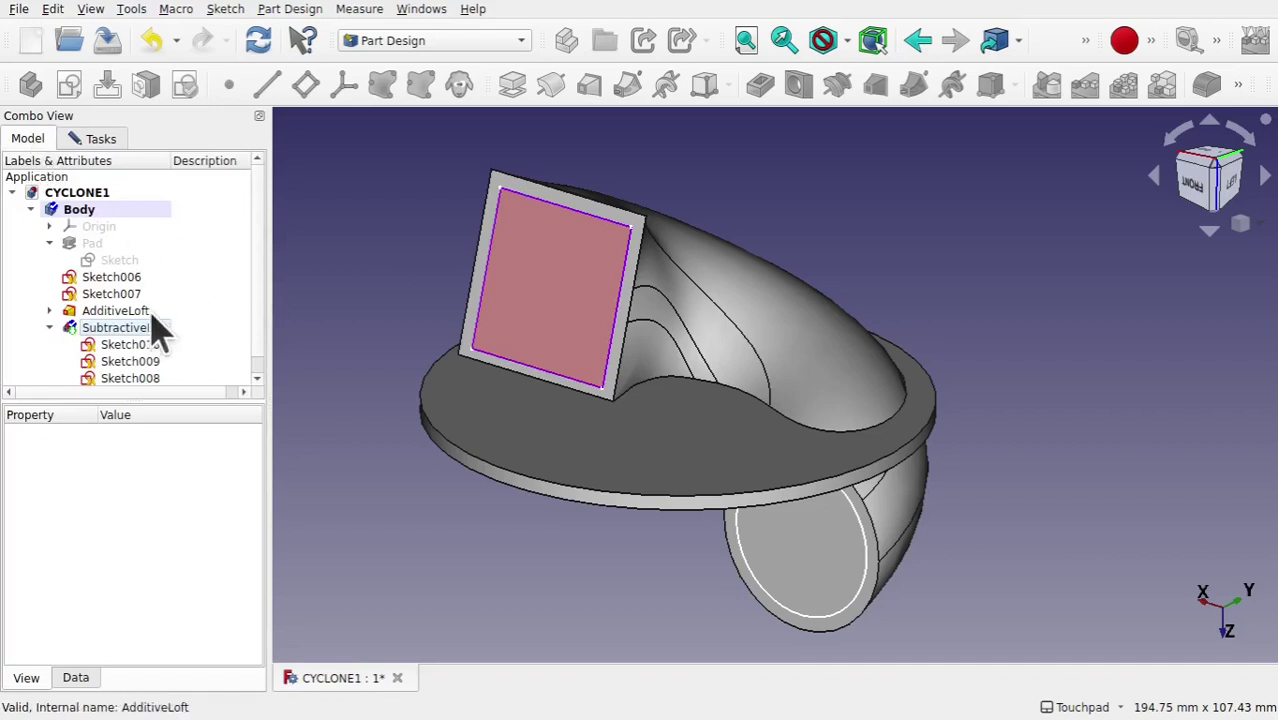
click(116, 296)
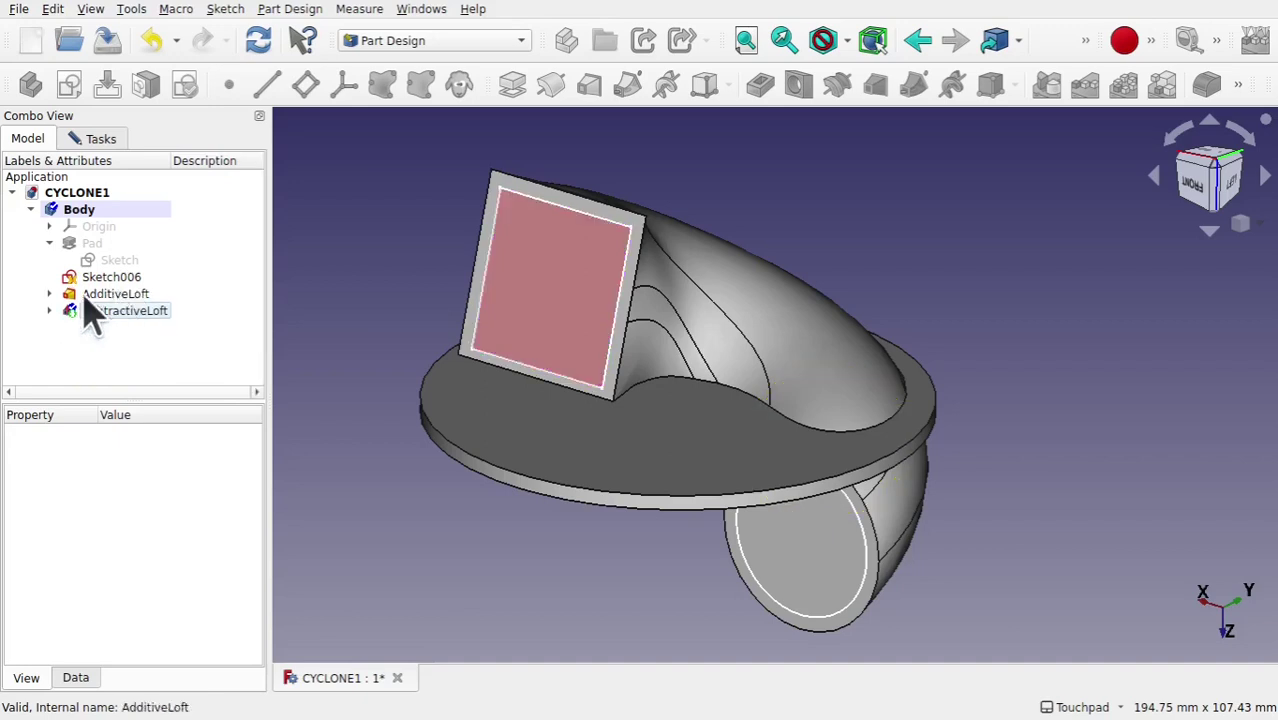
click(88, 140)
click(58, 363)
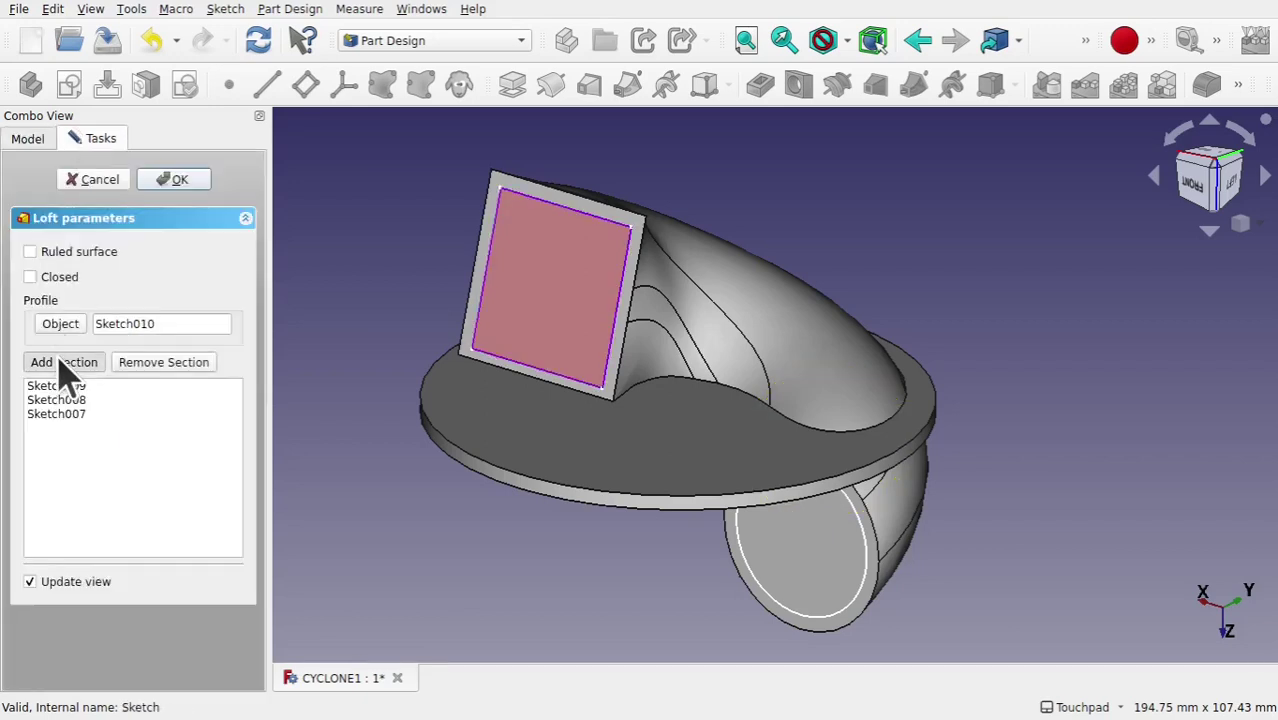
click(30, 142)
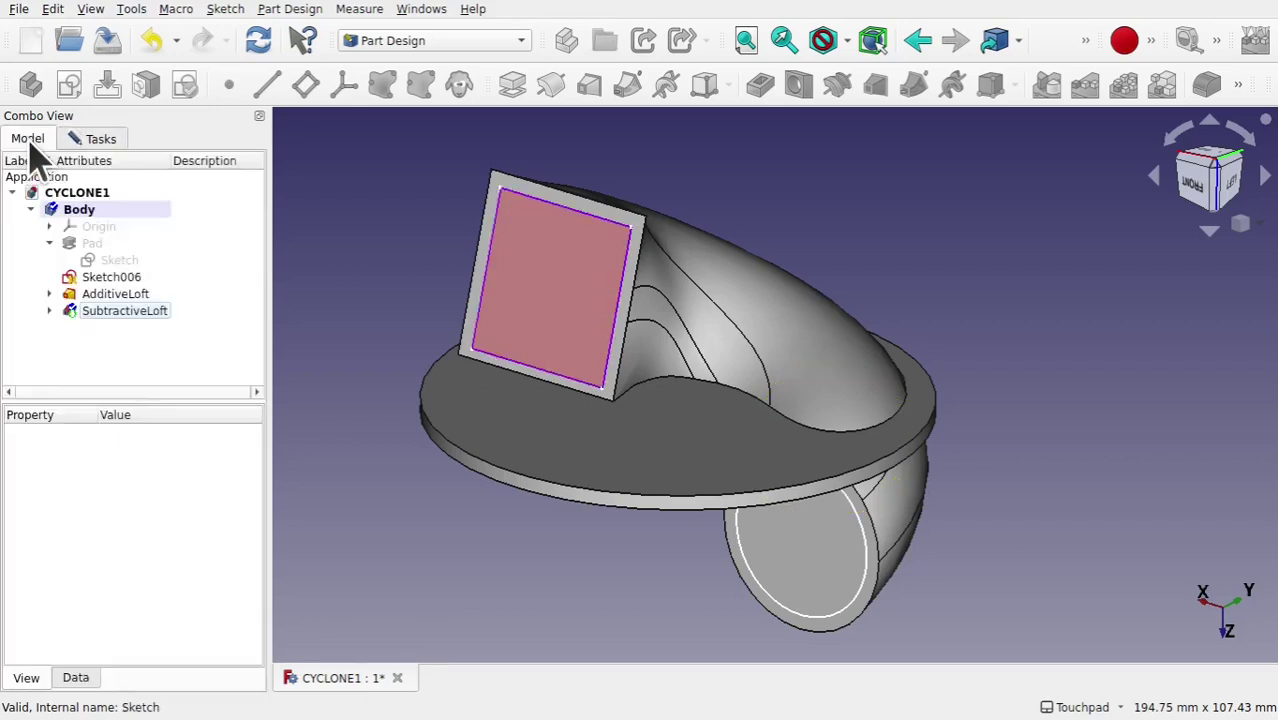
click(118, 278)
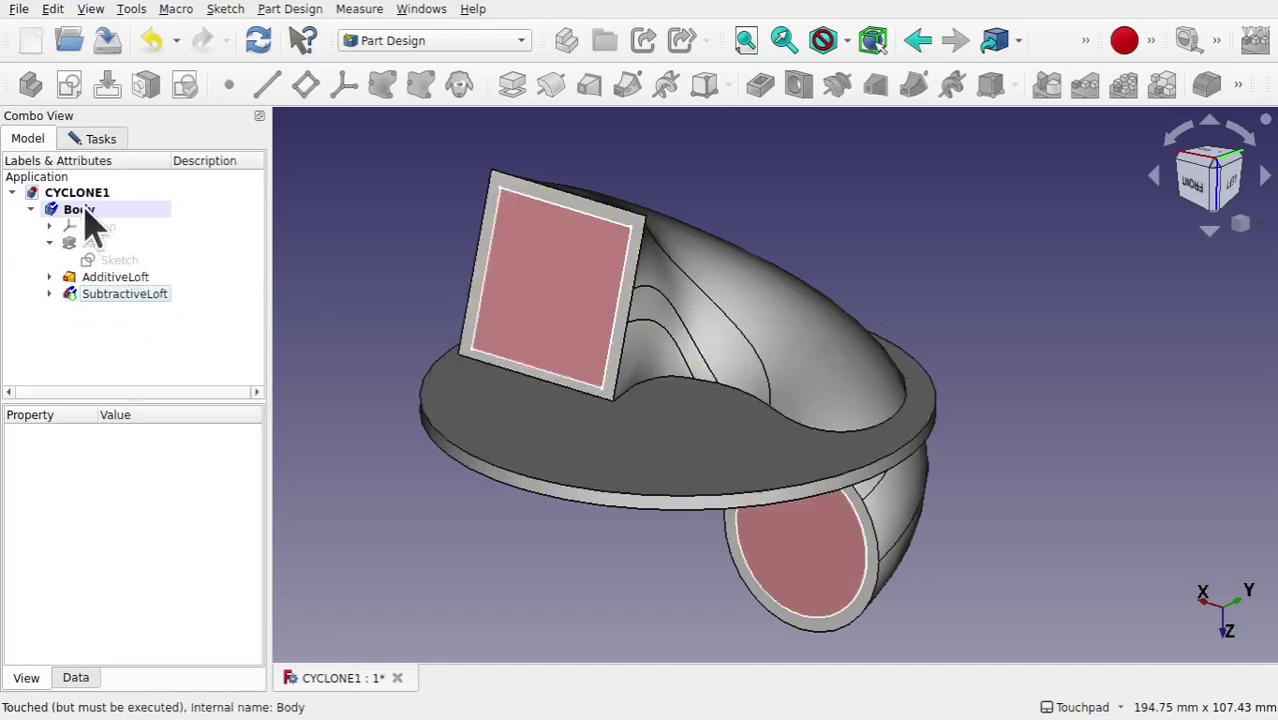
click(92, 139)
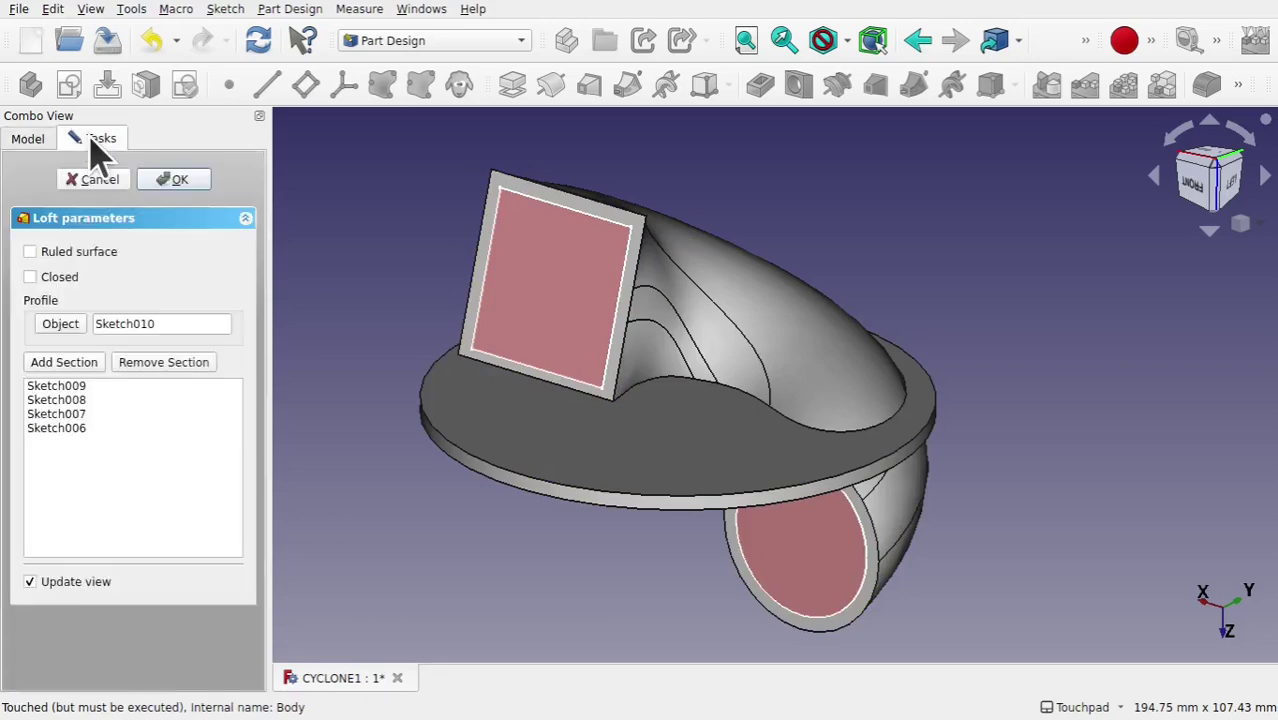
click(180, 181)
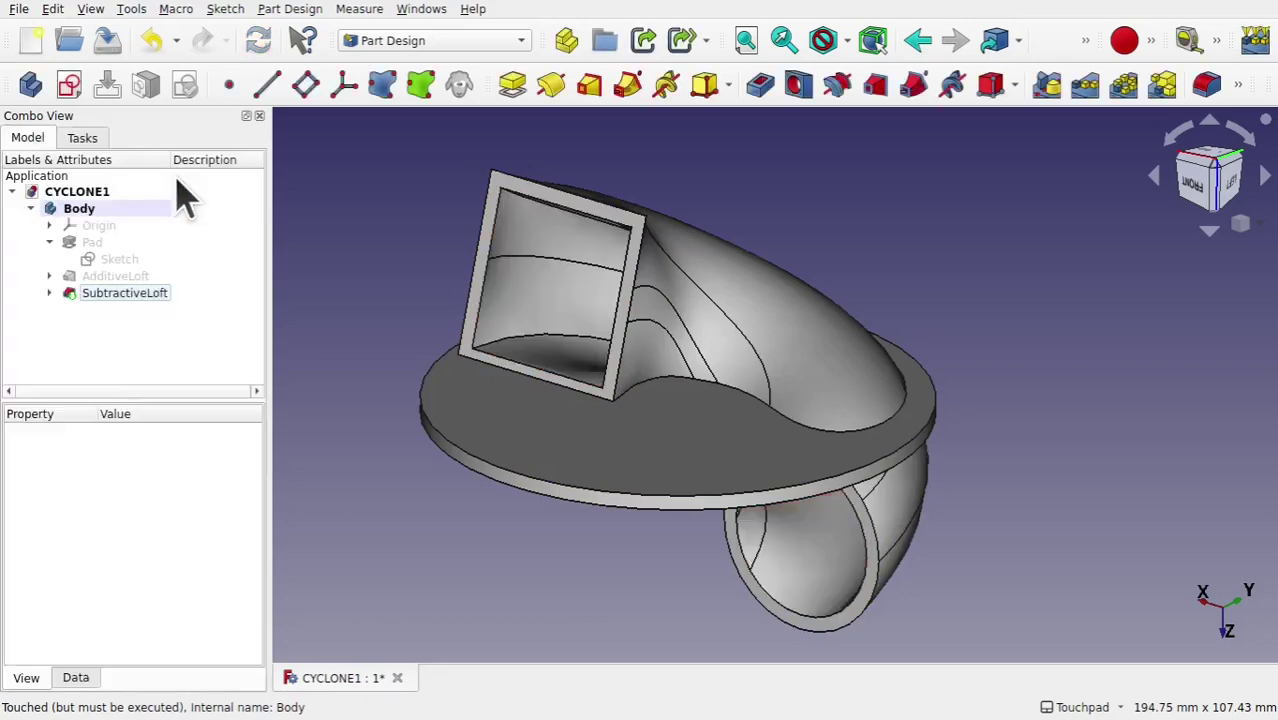
Set the Body's transparency to 80 and examine the hollow duct's passage through the plate.
alt+drag(470, 283, 638, 324)
shift+drag(898, 259, 519, 428)
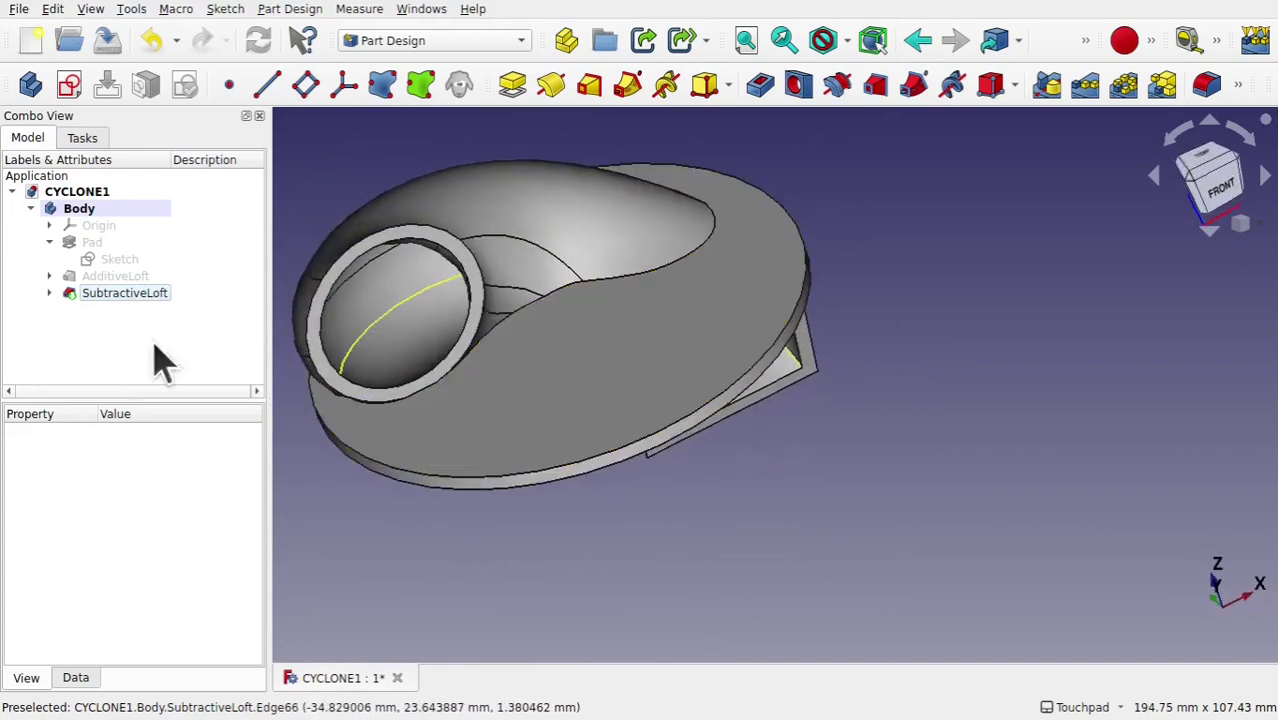
click(130, 295)
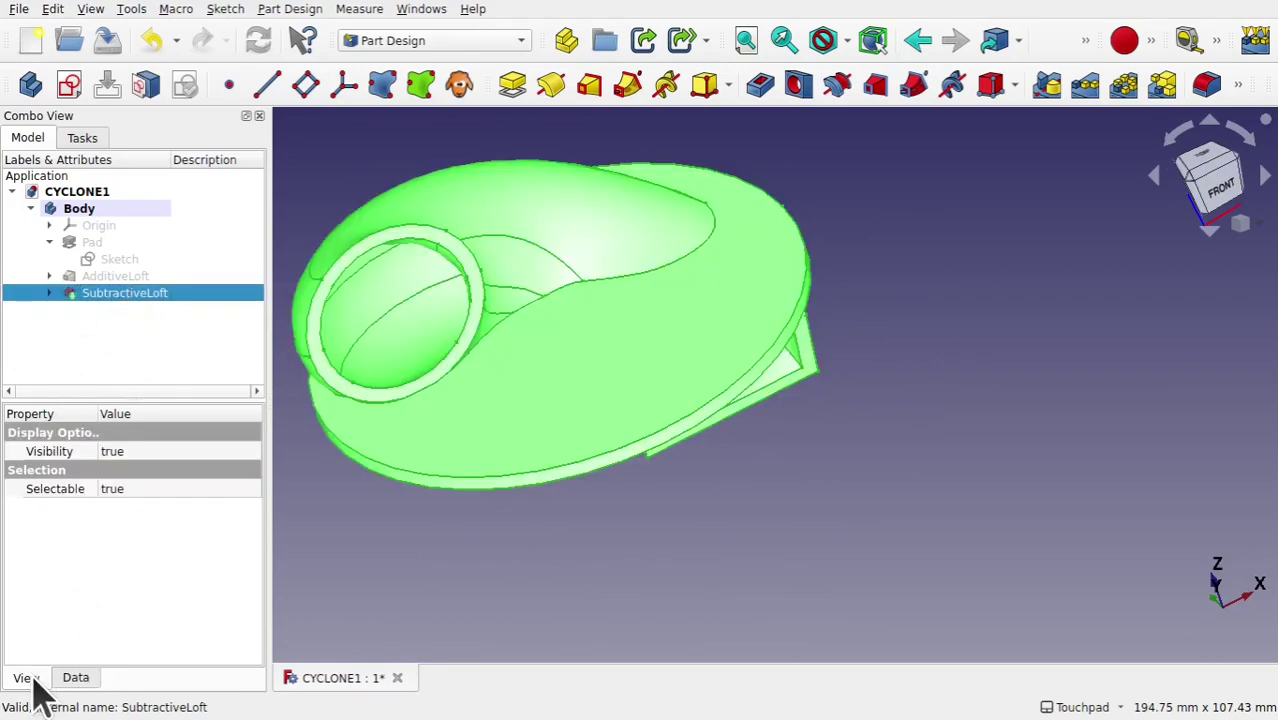
click(75, 209)
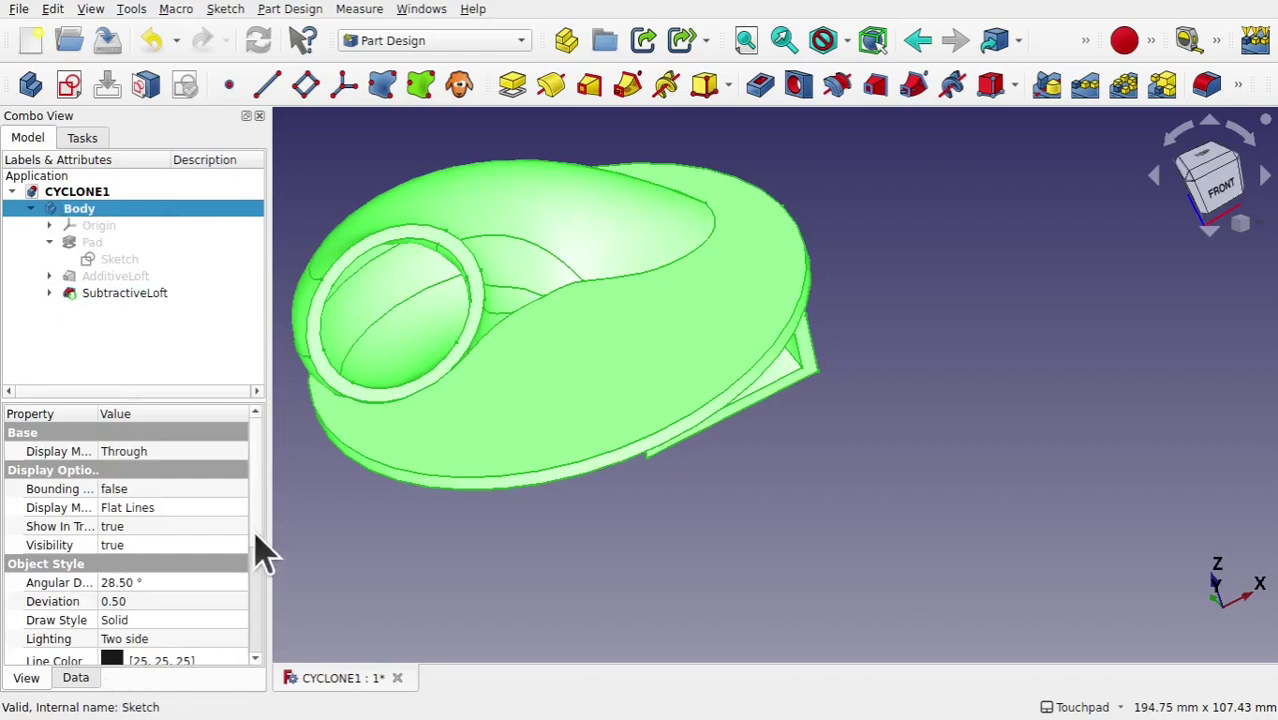
scroll(257, 550, down, 3)
scroll(262, 640, down, 1)
click(170, 594)
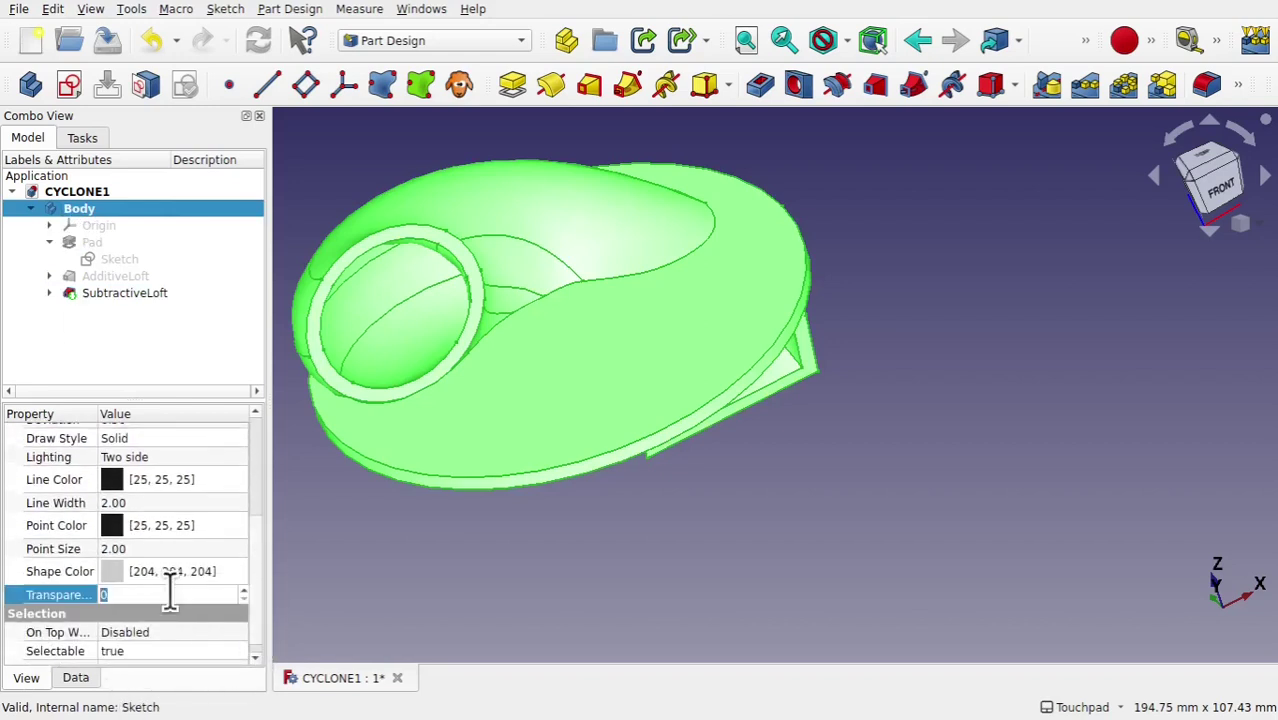
text(80)
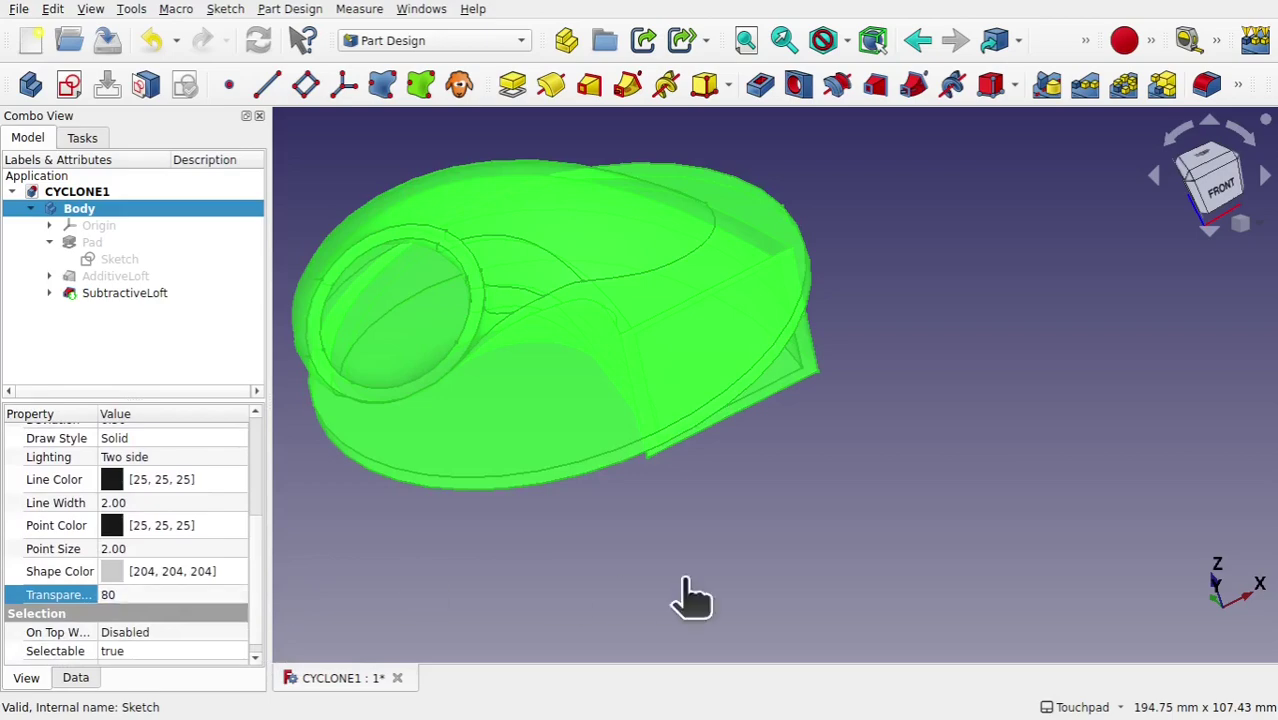
click(680, 582)
alt+drag(797, 503, 562, 286)
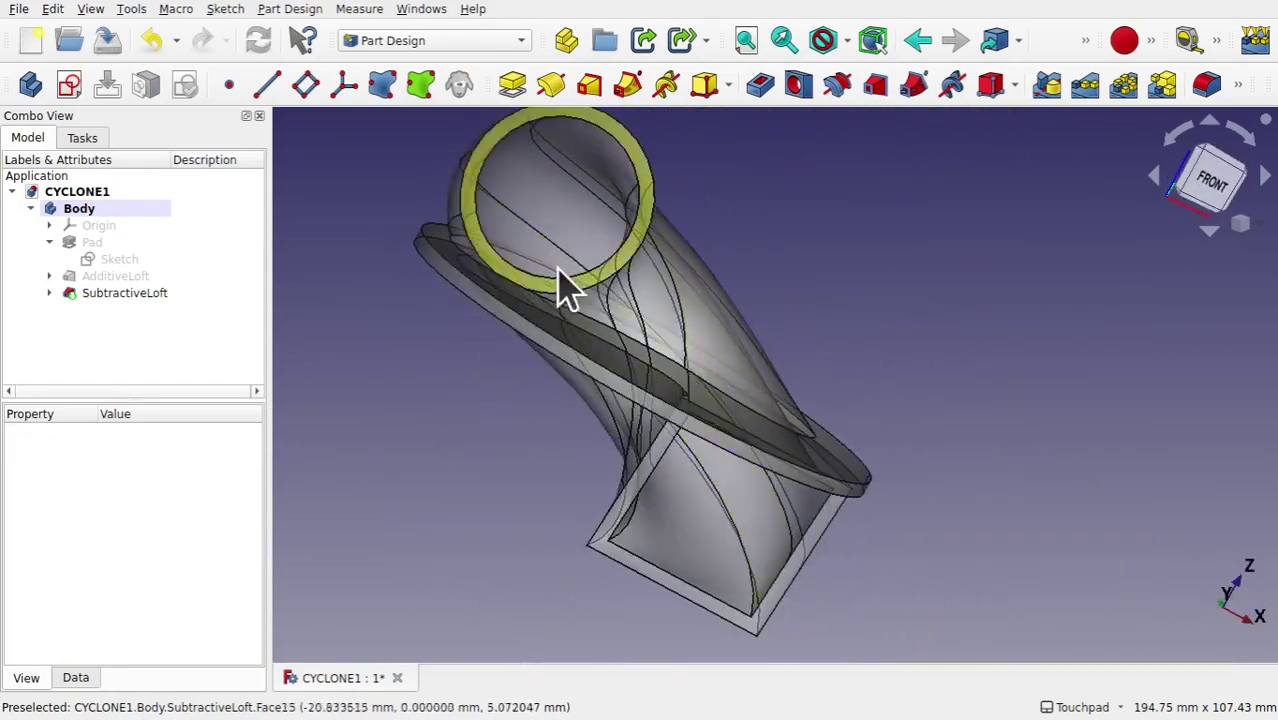
alt+drag(817, 381, 632, 471)
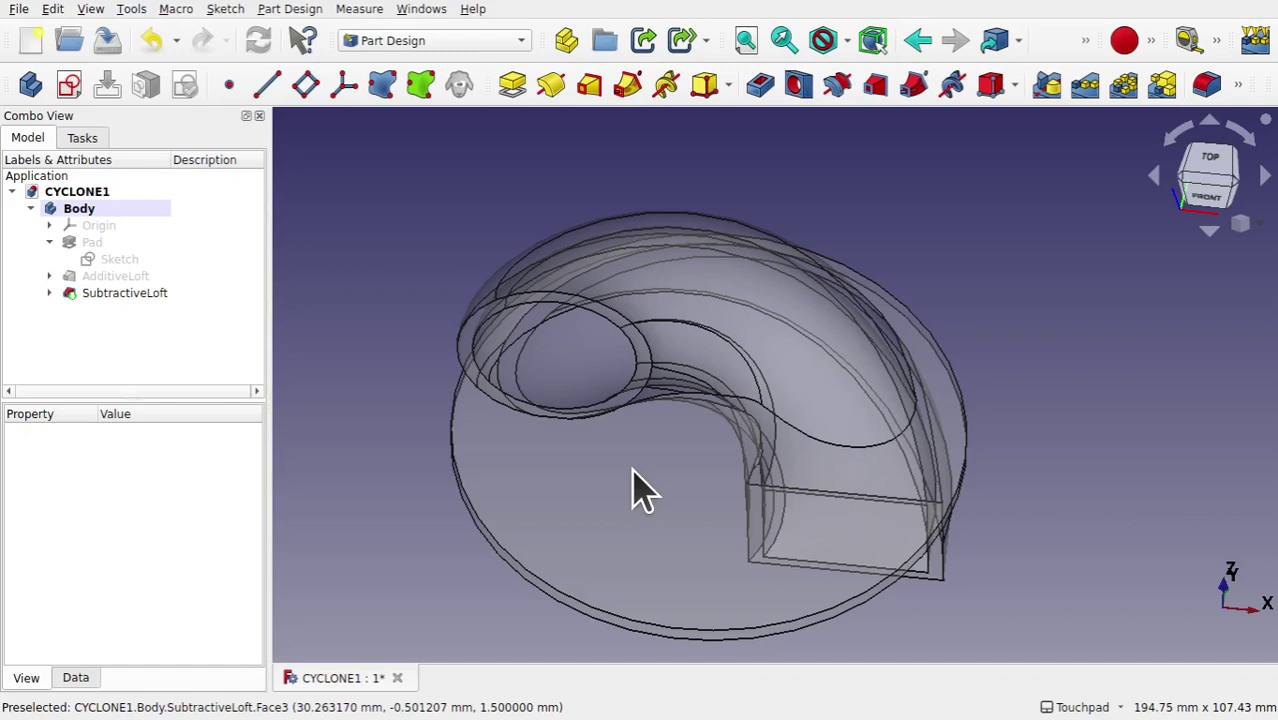
Hide the SubtractiveLoft and show the rectangular outer profile Sketch005 from the AdditiveLoft.
click(111, 293)
key(space)
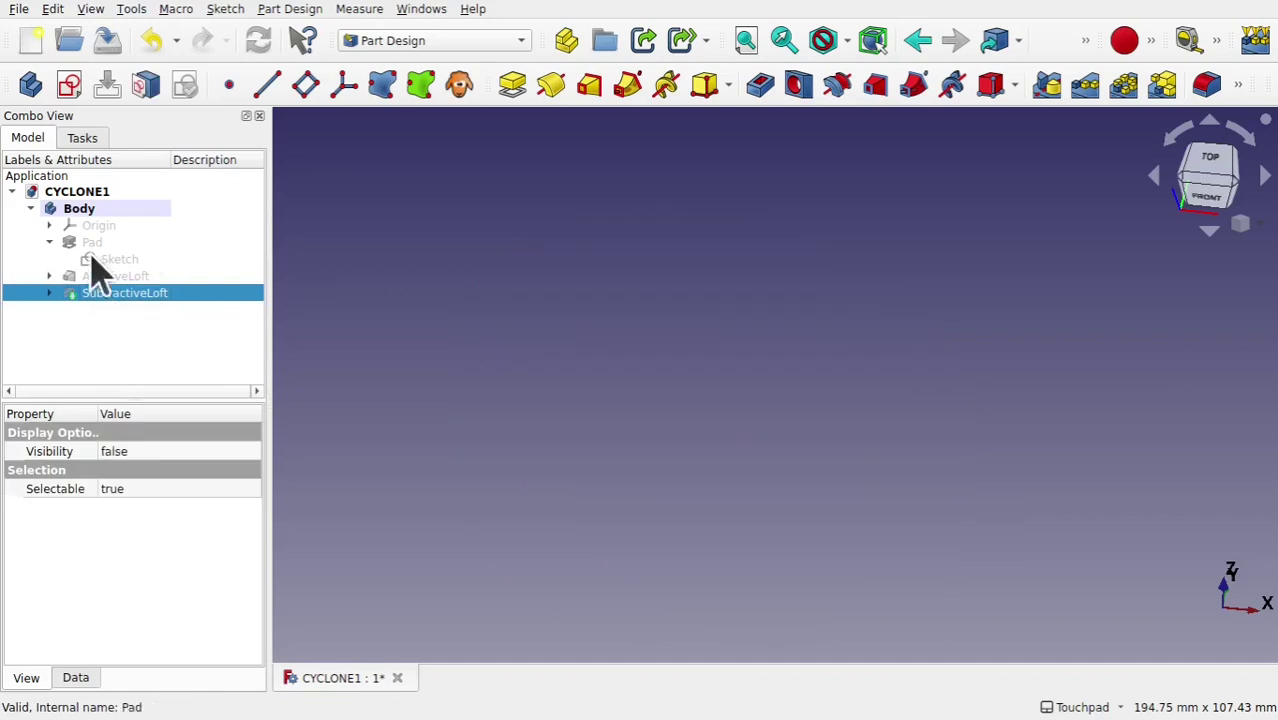
click(100, 278)
click(49, 276)
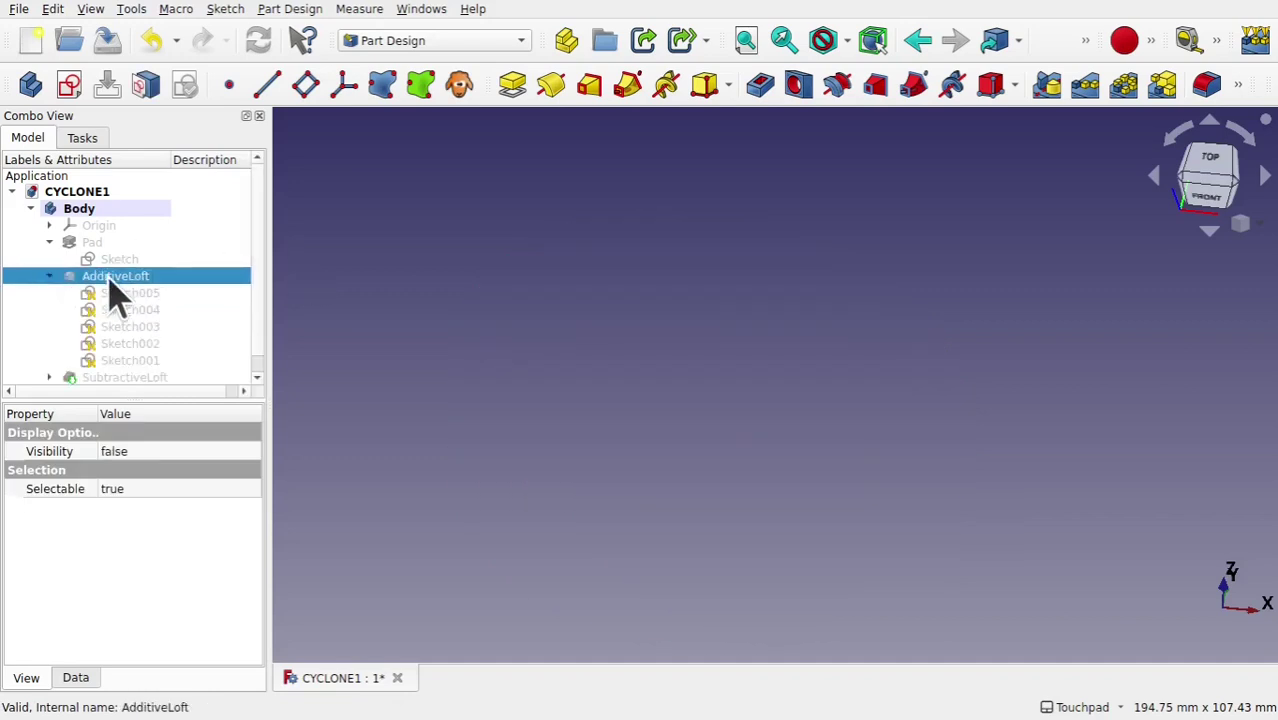
click(120, 308)
click(110, 293)
key(space)
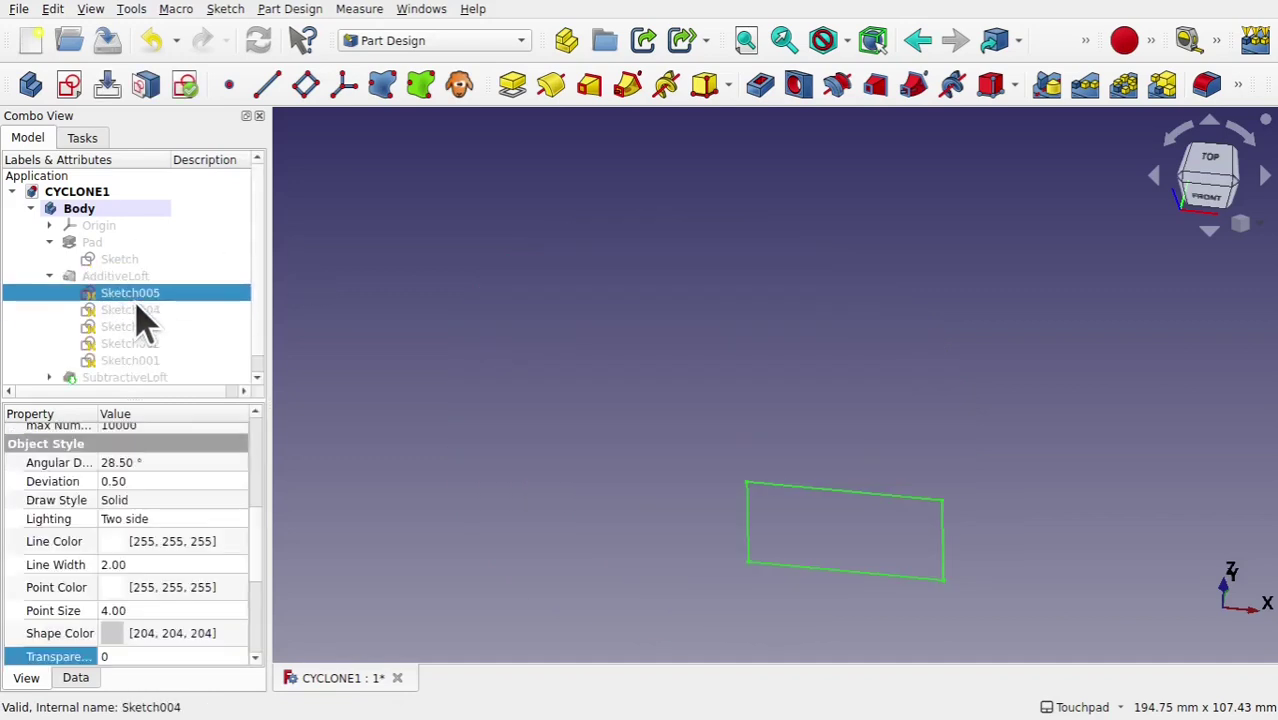
Show the remaining outer profiles Sketch004, Sketch003, Sketch002 and Sketch001 of the AdditiveLoft and examine their arrangement.
click(143, 311)
key(space)
click(140, 327)
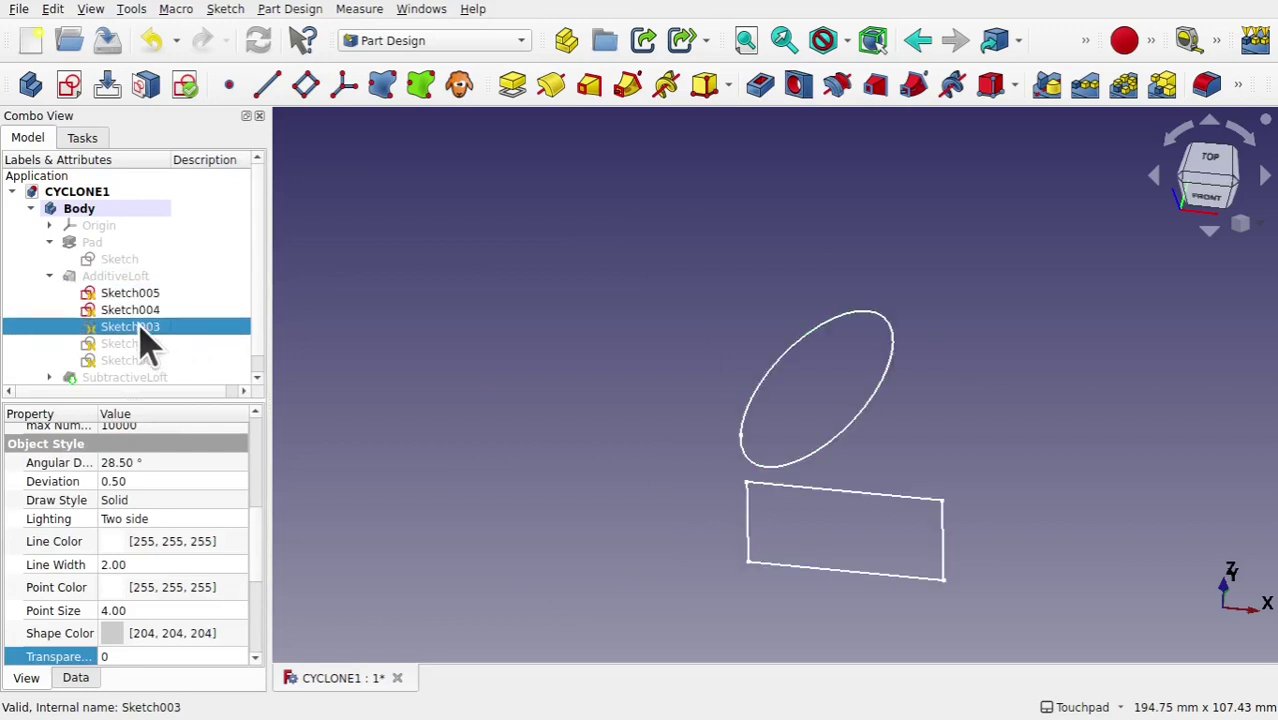
key(space)
click(143, 346)
key(space)
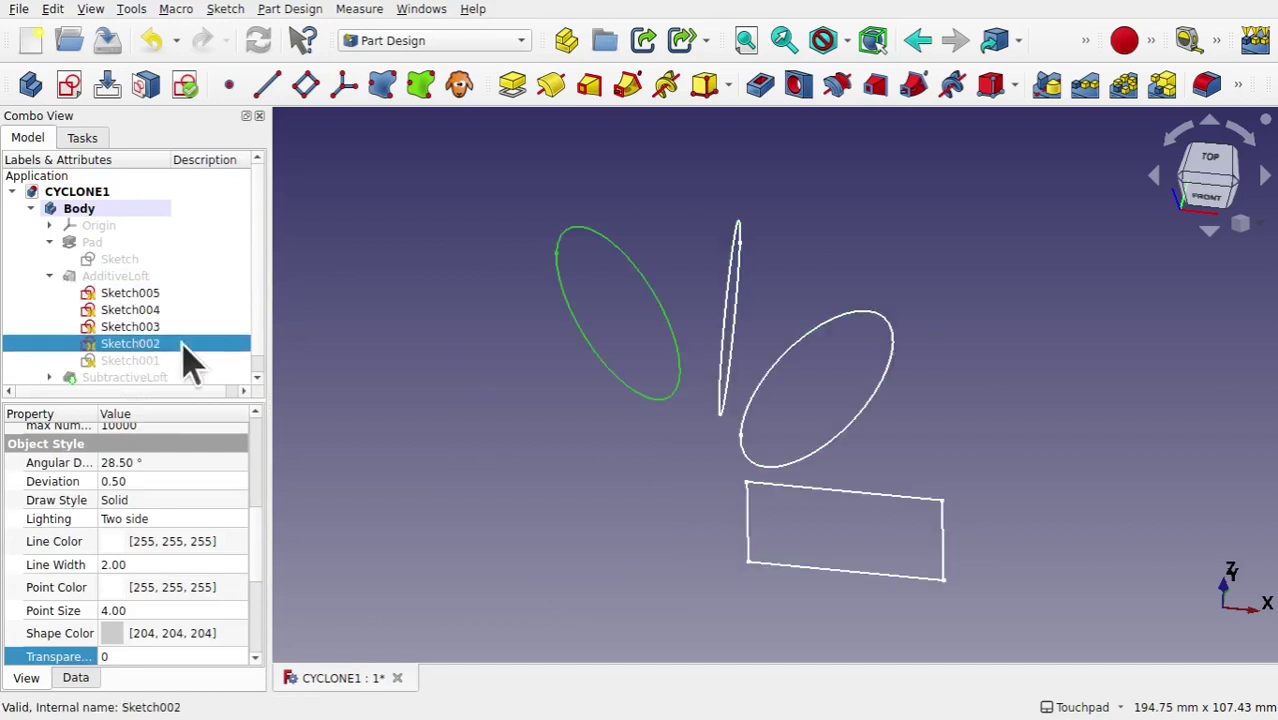
click(140, 360)
key(space)
mouse_move(645, 408)
shift+mouse_down()
mouse_move(762, 288)
mouse_move(765, 182)
mouse_move(668, 337)
mouse_move(688, 340)
shift+mouse_up()
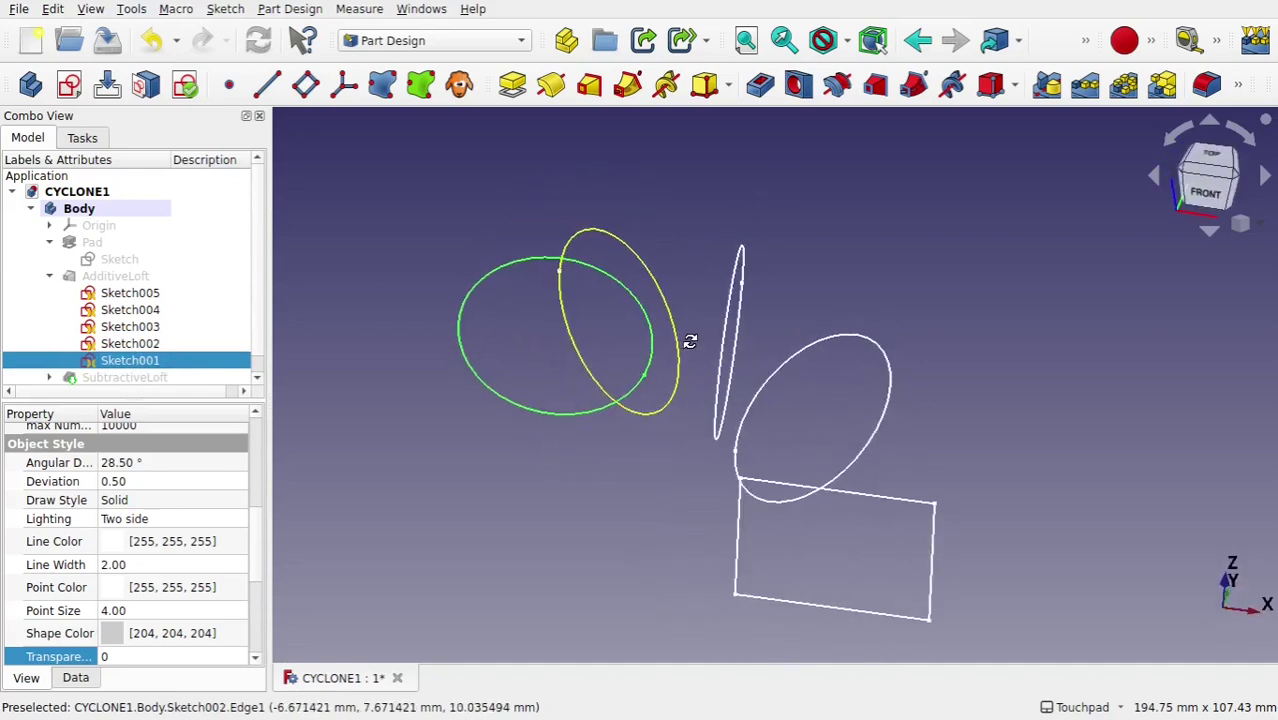
Show the AdditiveLoft and examine how its solid follows the outer profiles.
click(130, 278)
key(space)
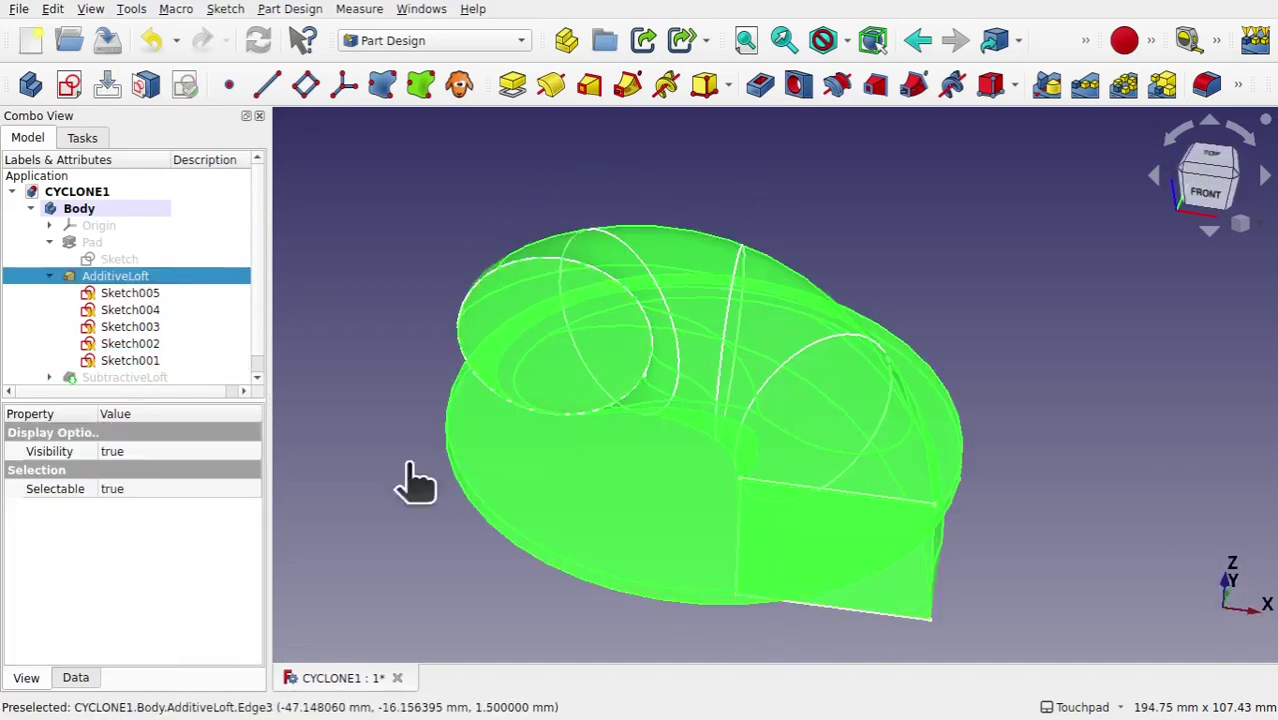
click(414, 479)
shift+drag(770, 384, 676, 442)
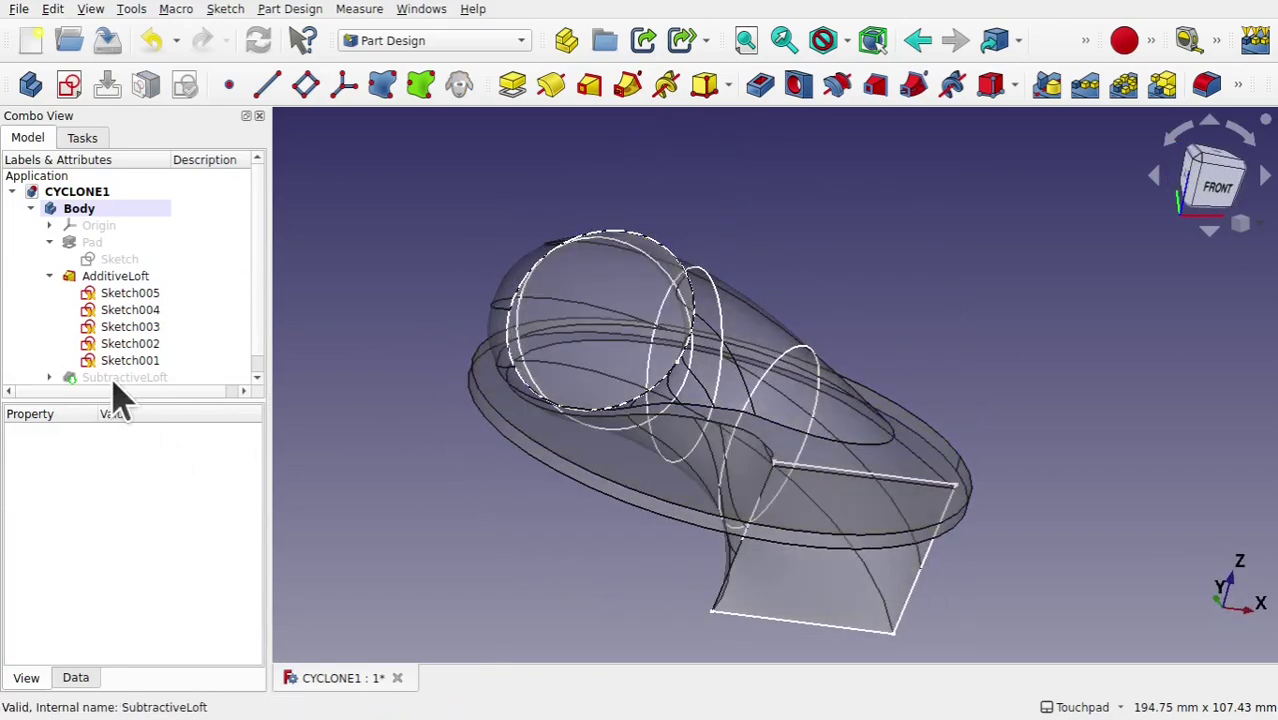
Show the inner profiles Sketch010, Sketch009, Sketch008, Sketch007 and Sketch006 nested under the SubtractiveLoft.
click(113, 379)
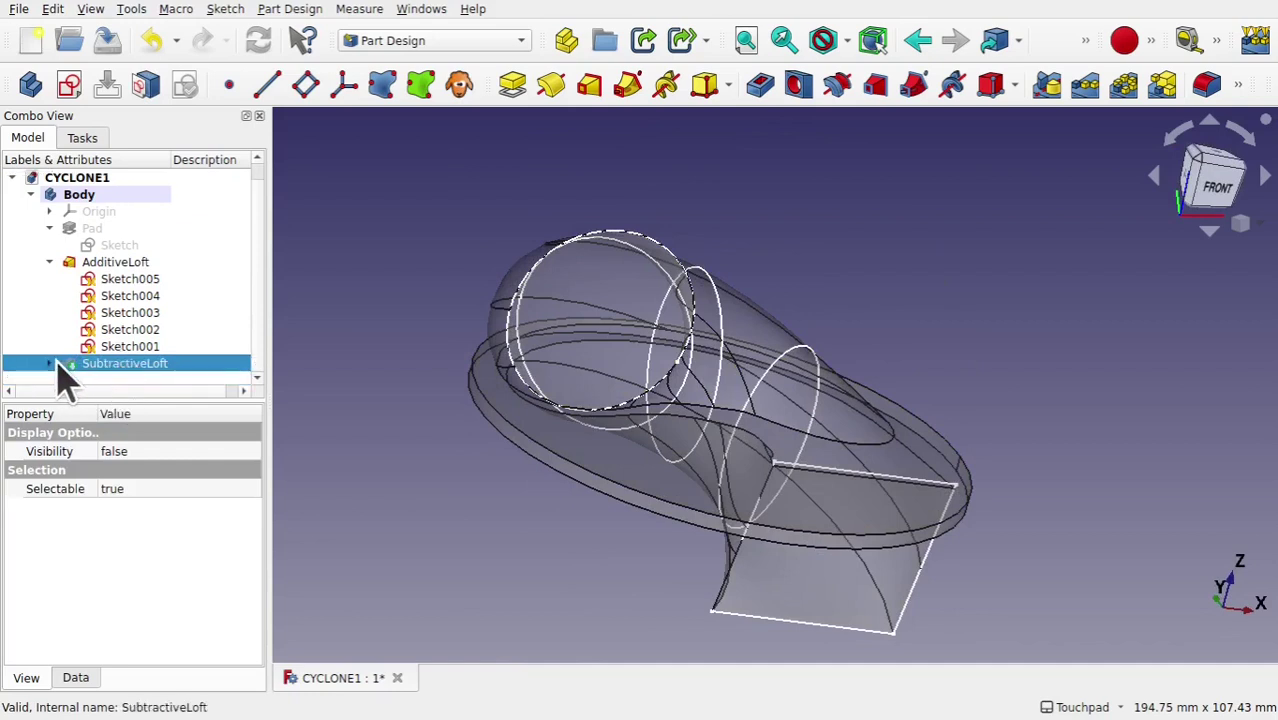
click(51, 364)
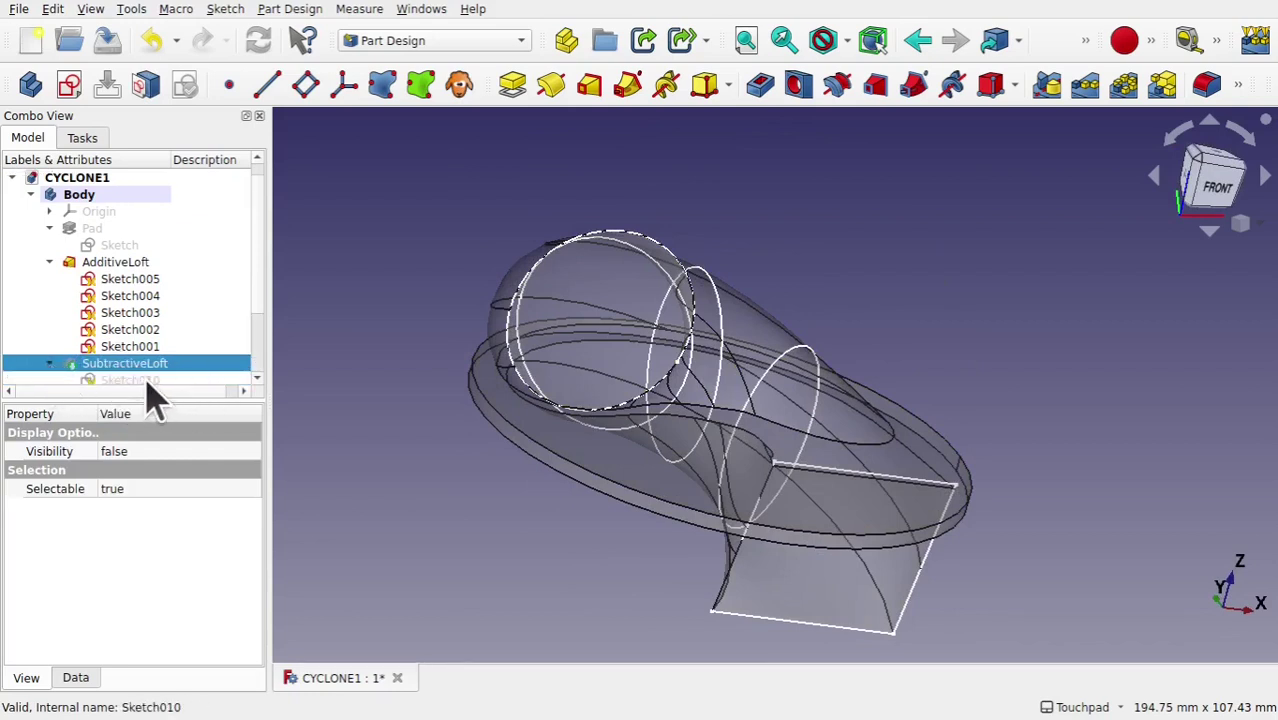
scroll(260, 330, down, 2)
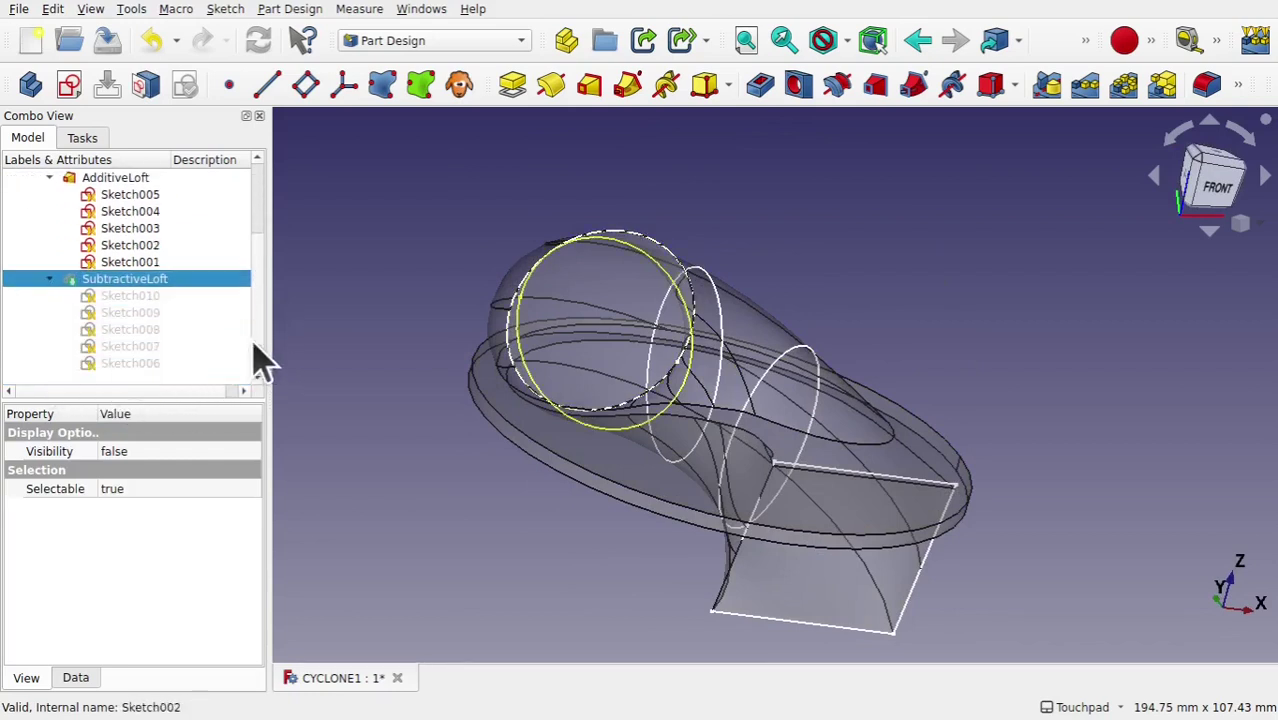
click(122, 300)
key(space)
click(134, 318)
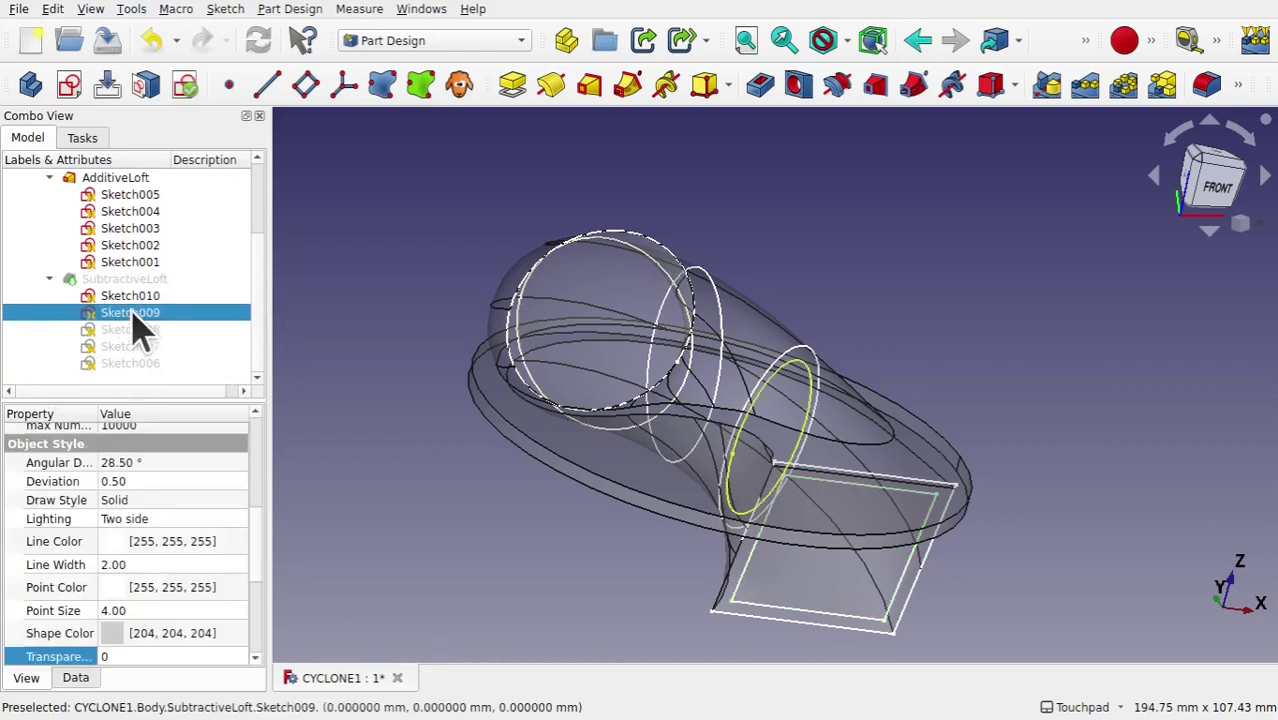
key(space)
click(130, 336)
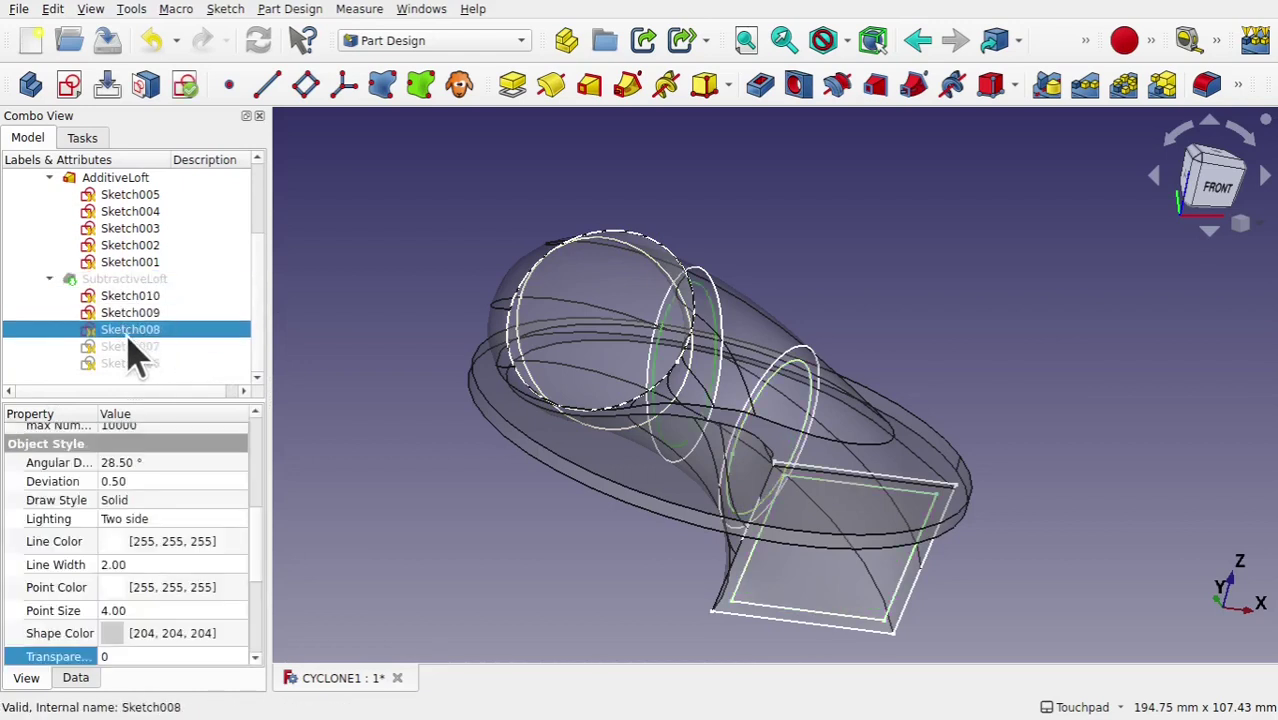
click(130, 347)
key(space)
click(144, 365)
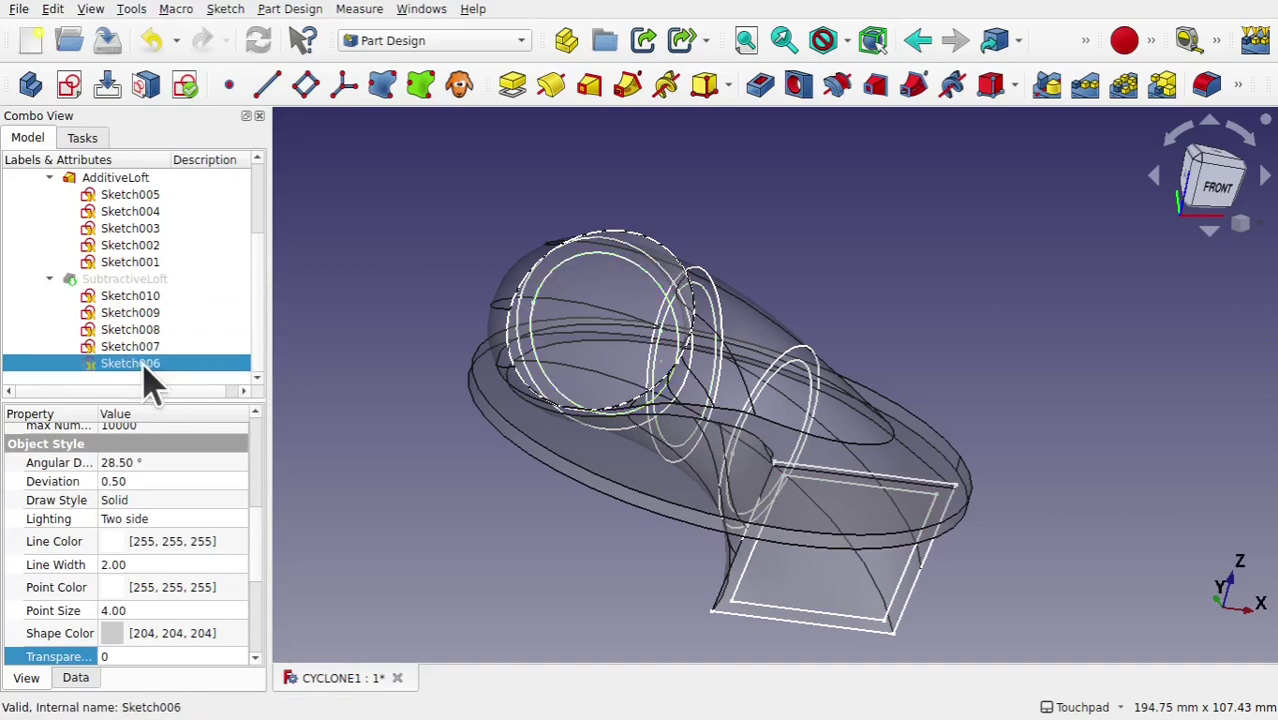
Show the SubtractiveLoft in place of the AdditiveLoft and examine the hollowed duct with both sets of profiles.
click(150, 280)
key(space)
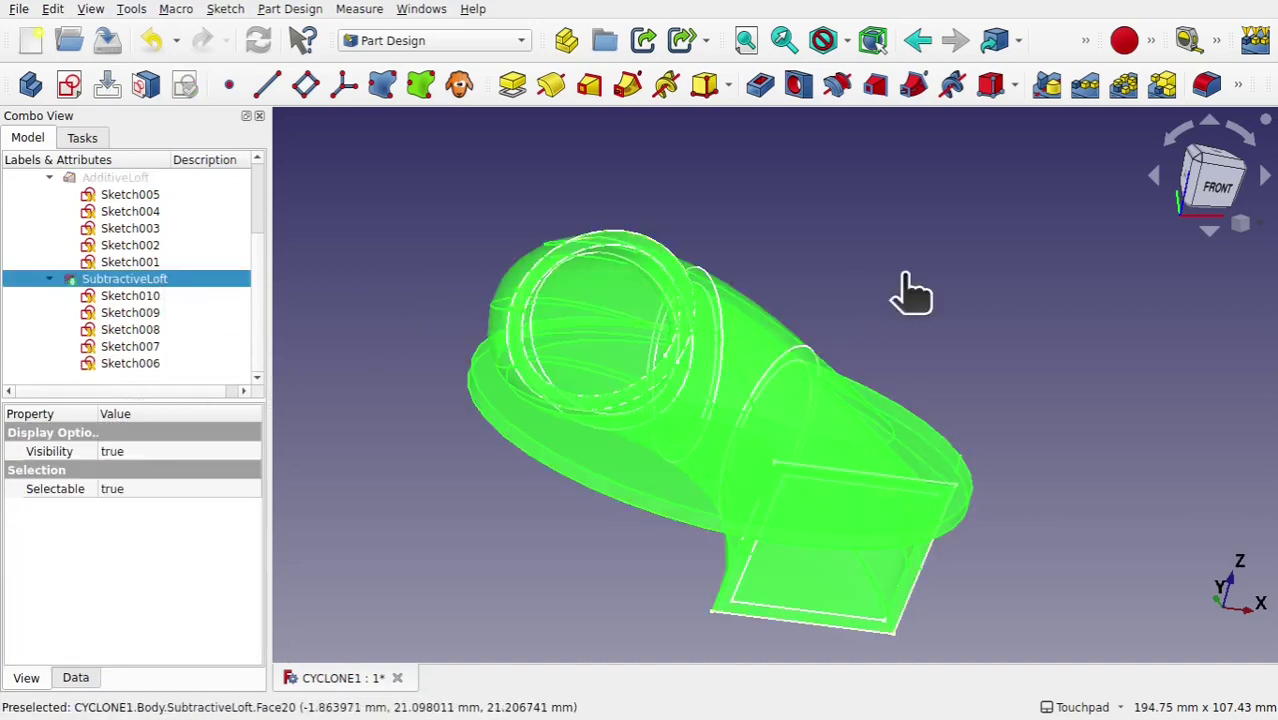
mouse_move(907, 288)
alt+mouse_down()
mouse_move(901, 265)
mouse_move(959, 160)
mouse_move(776, 242)
mouse_move(765, 300)
alt+mouse_up()
Hide inner profiles Sketch006 to Sketch010 and outer profiles Sketch001 to Sketch005, and examine the finished hollow duct from several angles.
click(100, 300)
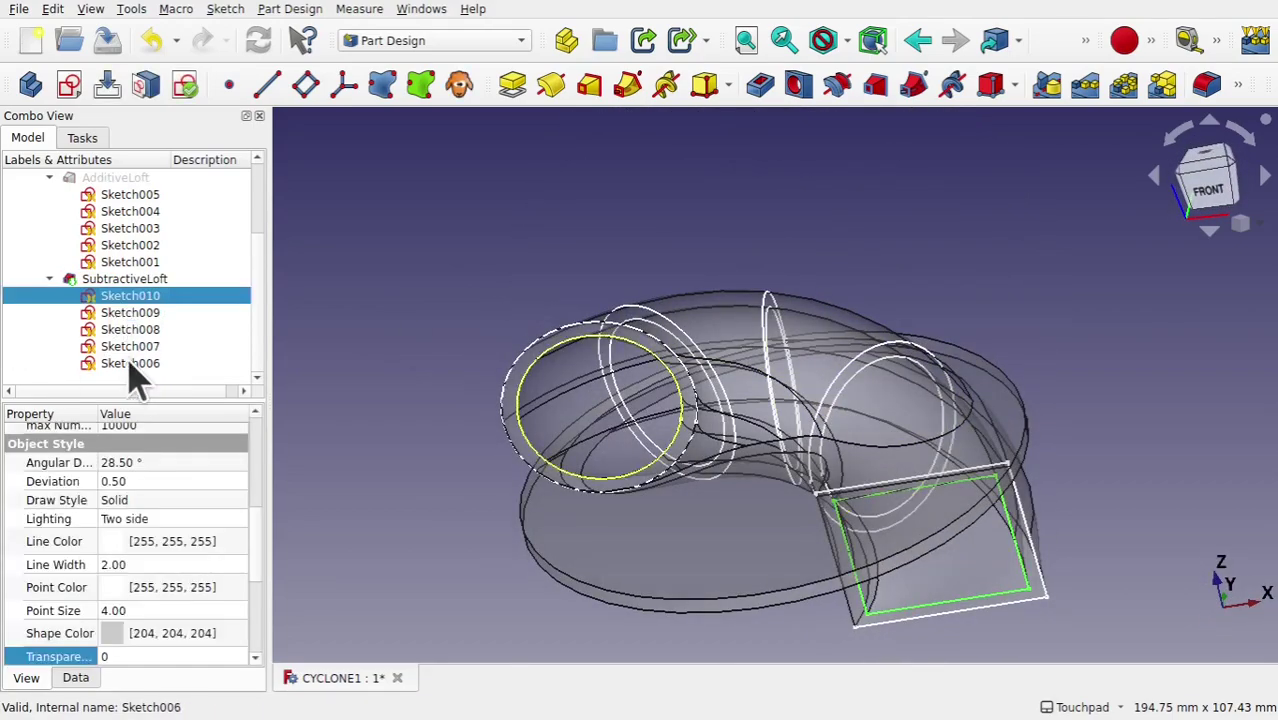
shift+click(128, 364)
click(130, 262)
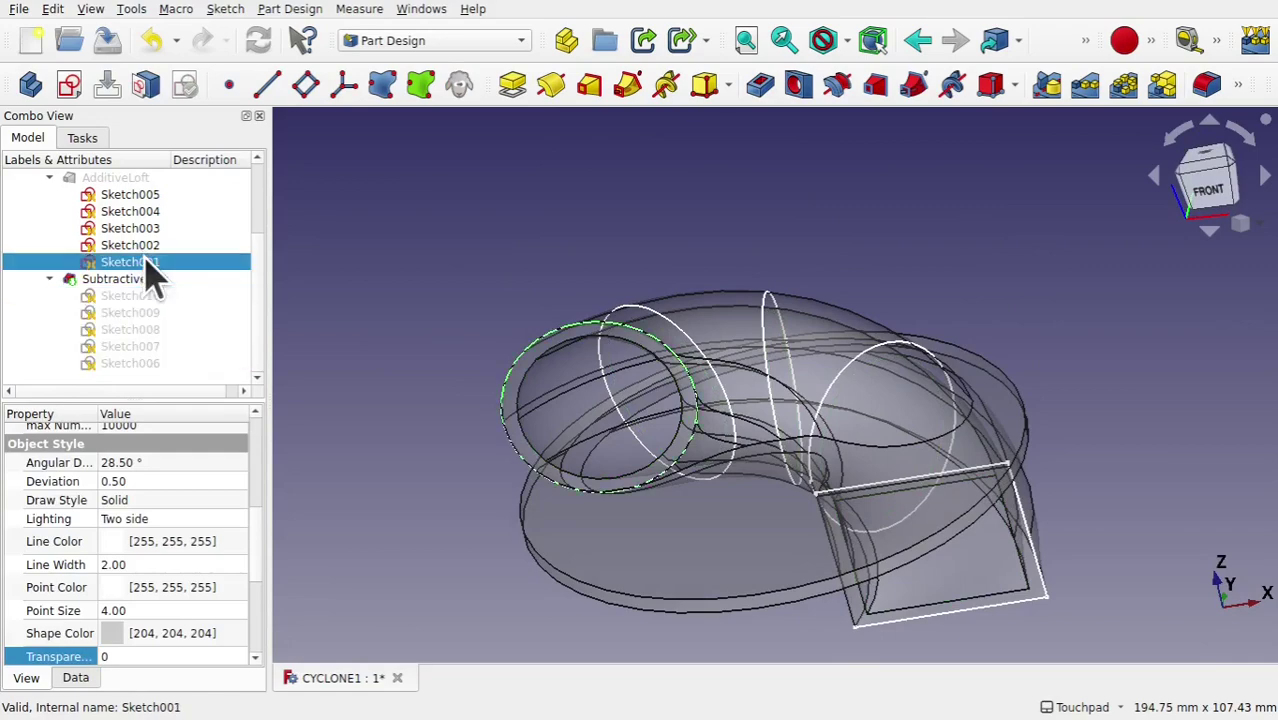
shift+click(131, 195)
key(space)
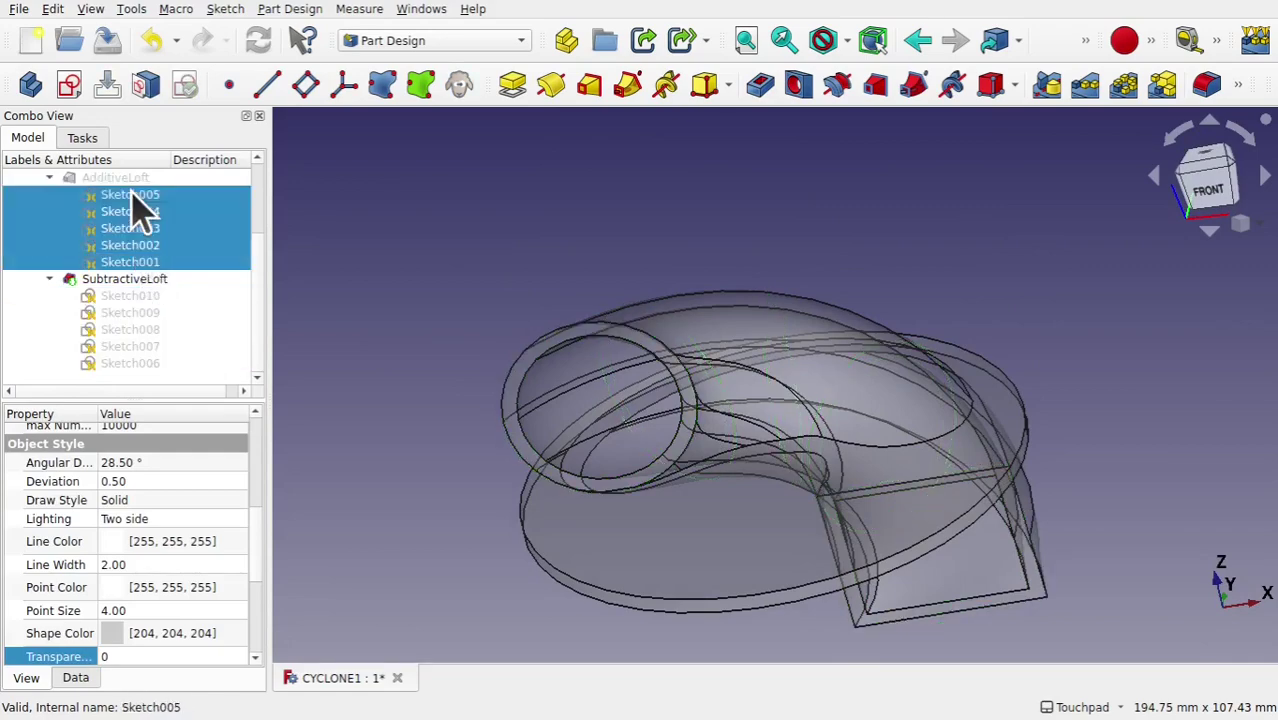
mouse_move(870, 300)
alt+mouse_down()
mouse_move(870, 242)
mouse_move(722, 188)
mouse_move(571, 288)
mouse_move(776, 358)
mouse_move(956, 365)
mouse_move(856, 252)
alt+mouse_up()
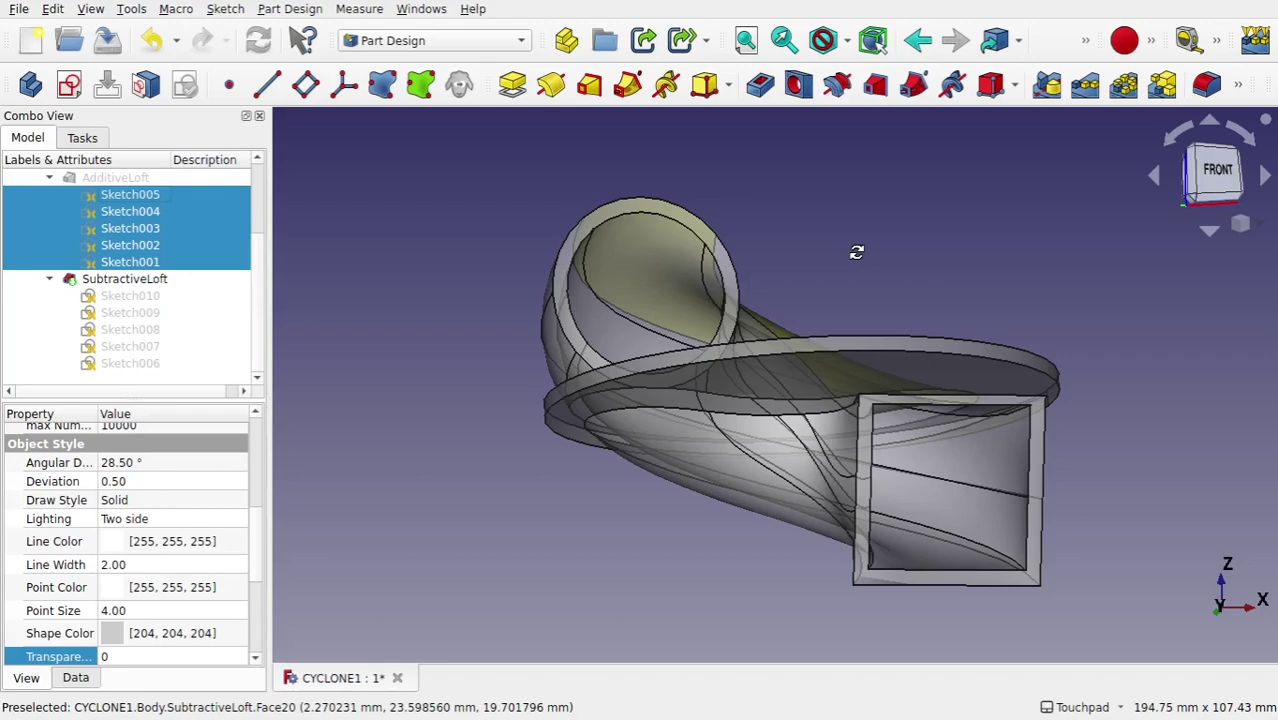
alt+drag(856, 252, 920, 296)
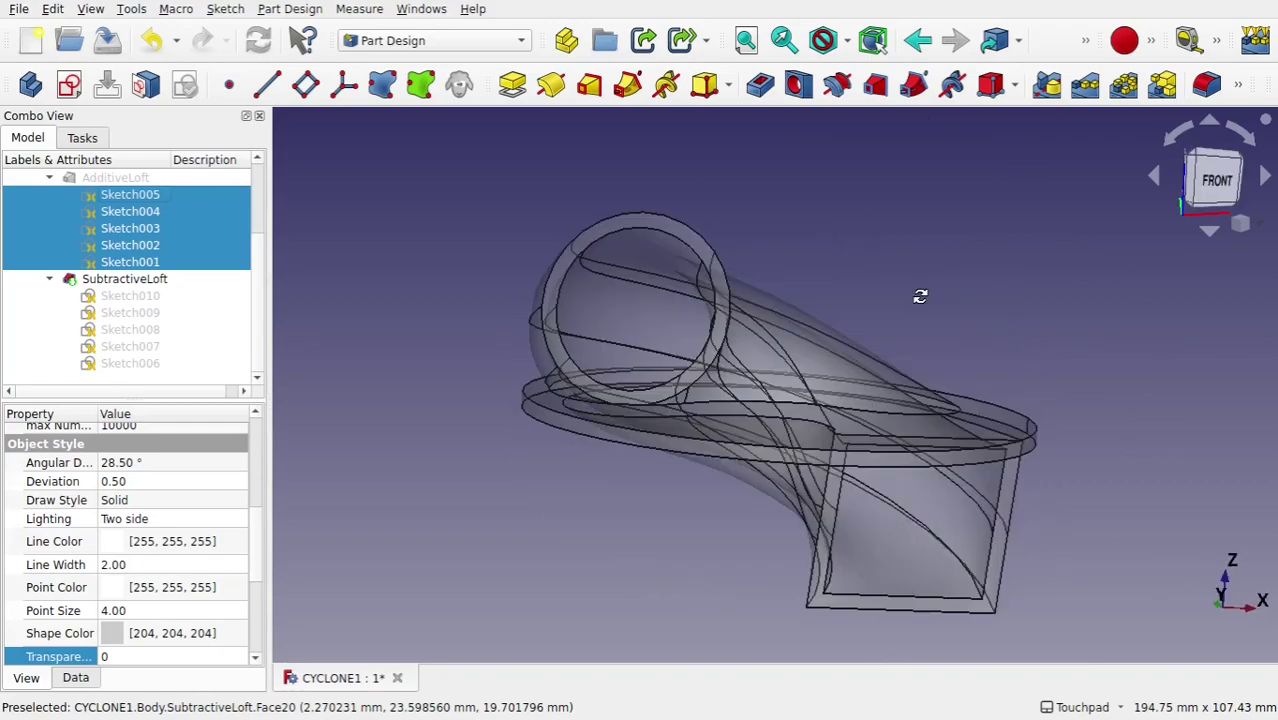